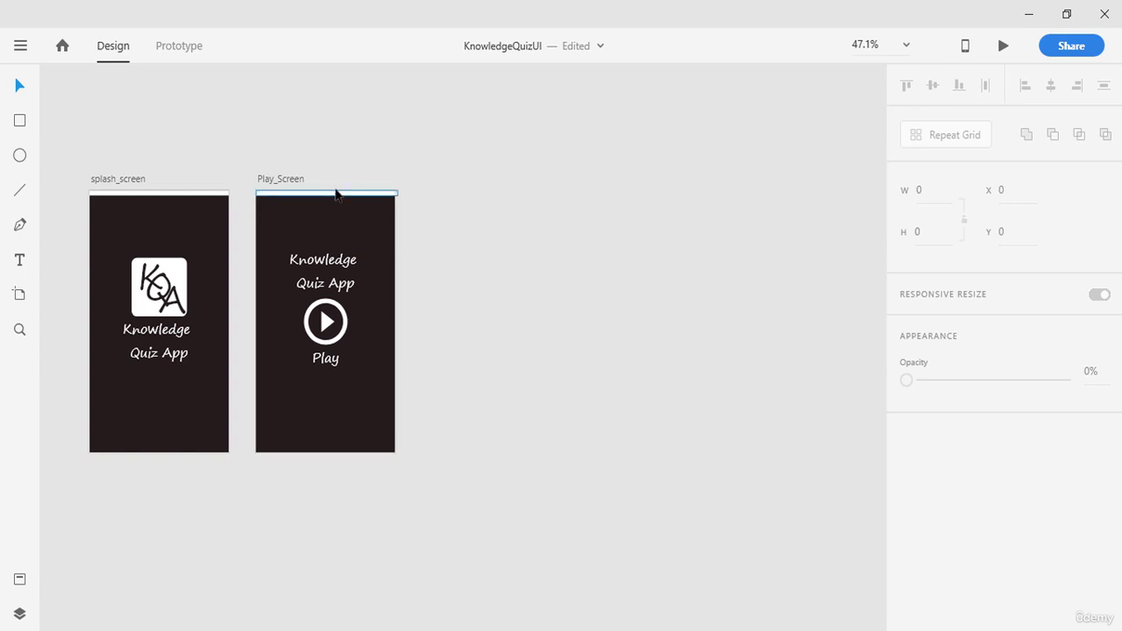
- Duplicate the Play_Screen artboard and rename the copy Main_Quiz_Screen
left_click(281, 179)
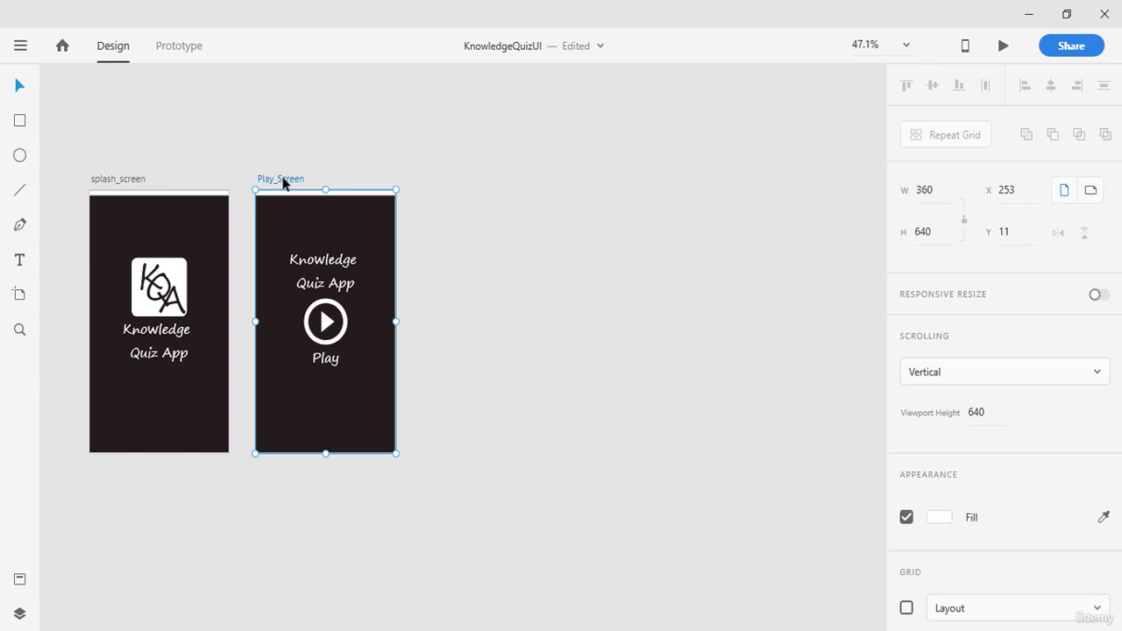
key("ctrl+d")
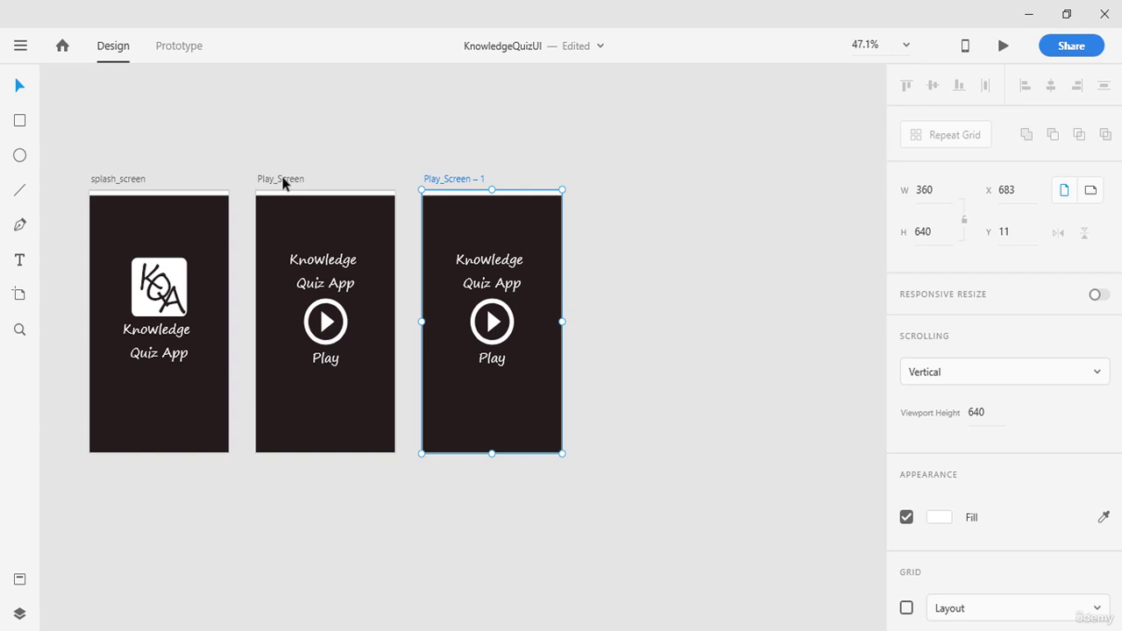
left_click(615, 229)
double_click(454, 180)
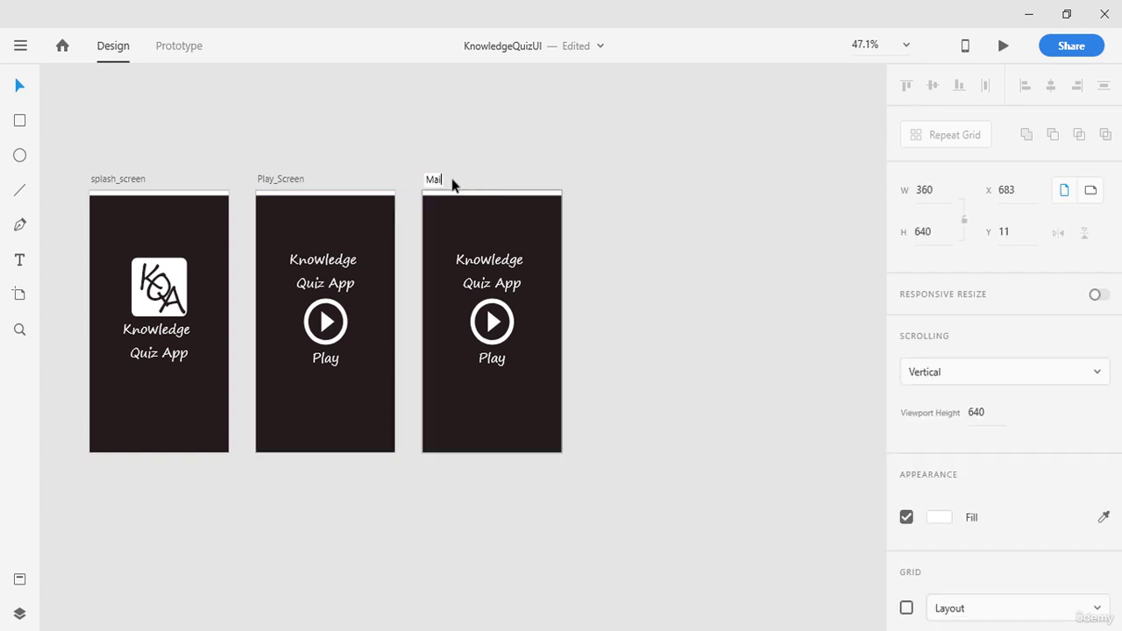
type("Main_Quiz Scree")
key("BackSpace")
key("BackSpace")
key("BackSpace")
type("ee")
key("Return")
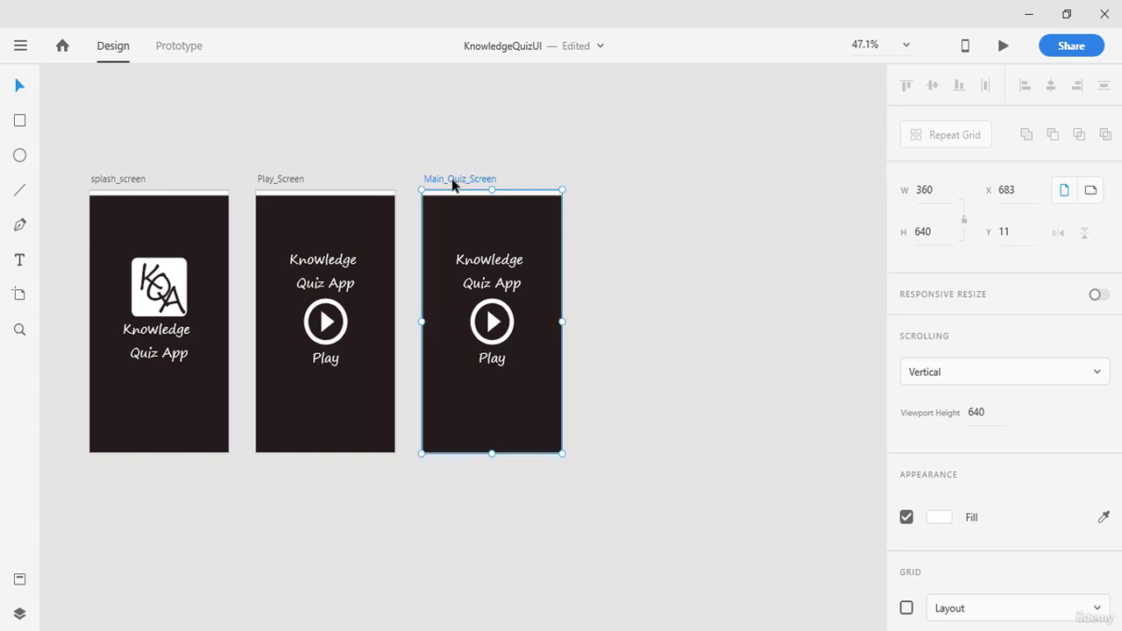
left_click(582, 348)
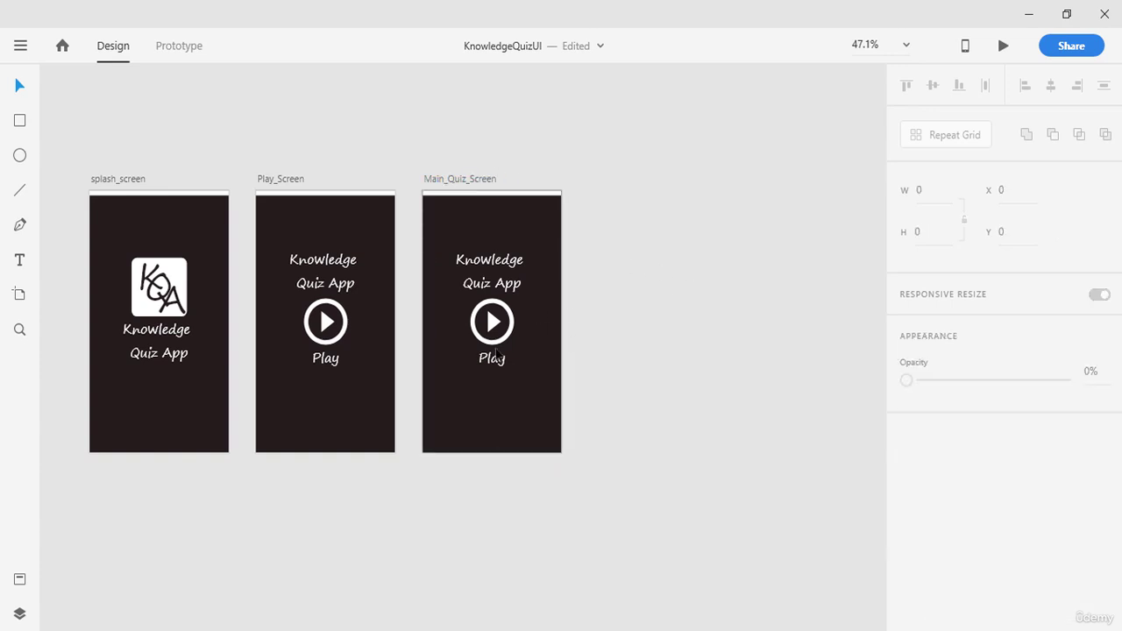
- Move the Knowledge Quiz App title slightly up and to the left on the Main_Quiz_Screen artboard
left_click(487, 269)
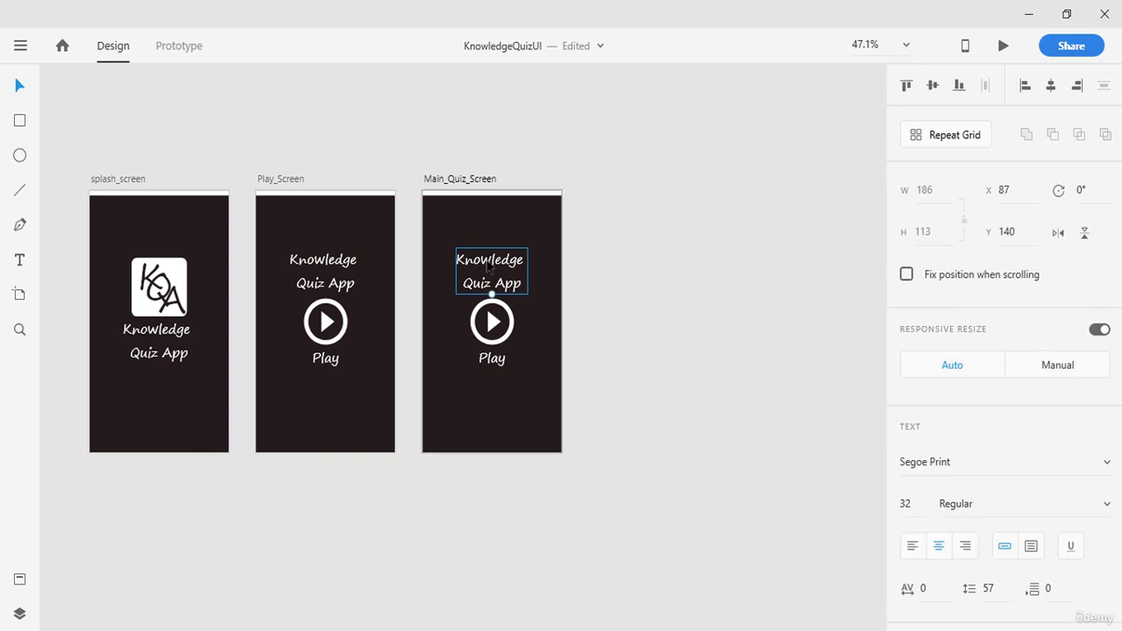
left_click_drag(490, 263, 476, 242)
key("Escape")
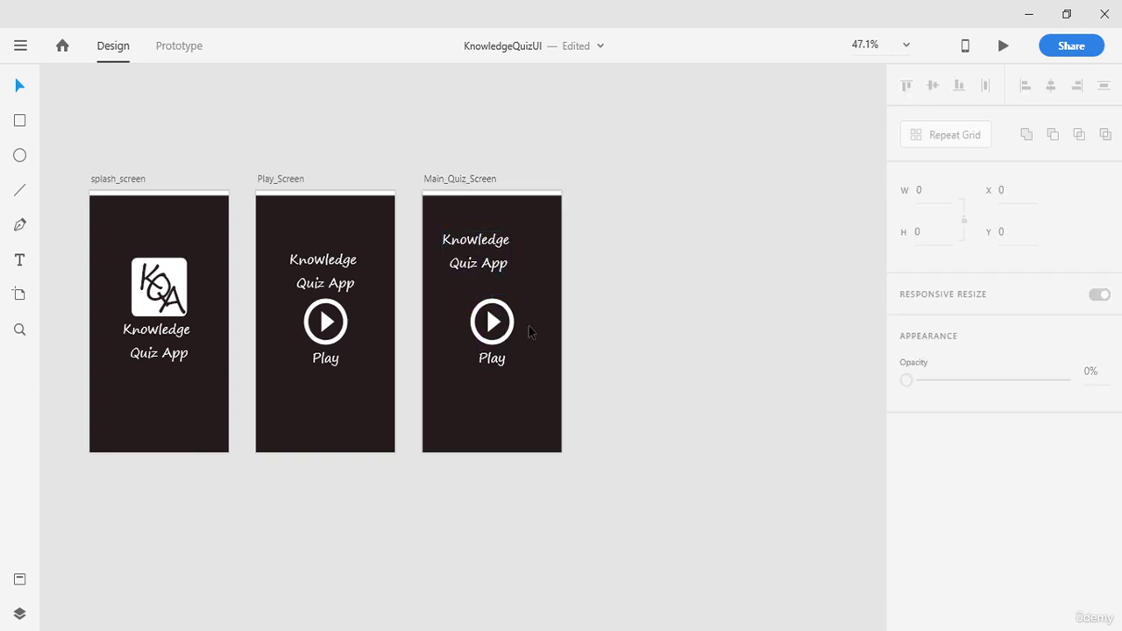
- Empty the Main_Quiz_Screen artboard by deleting its play icon and title and moving the Play label off it to about X 630, Y 674
left_click(492, 321)
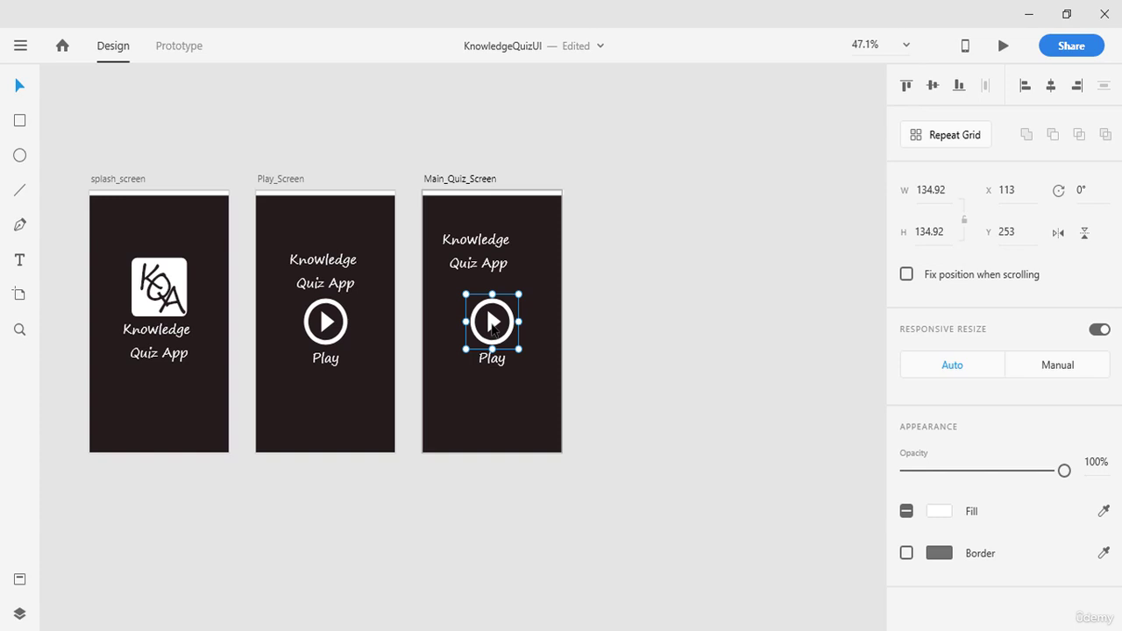
key("Delete")
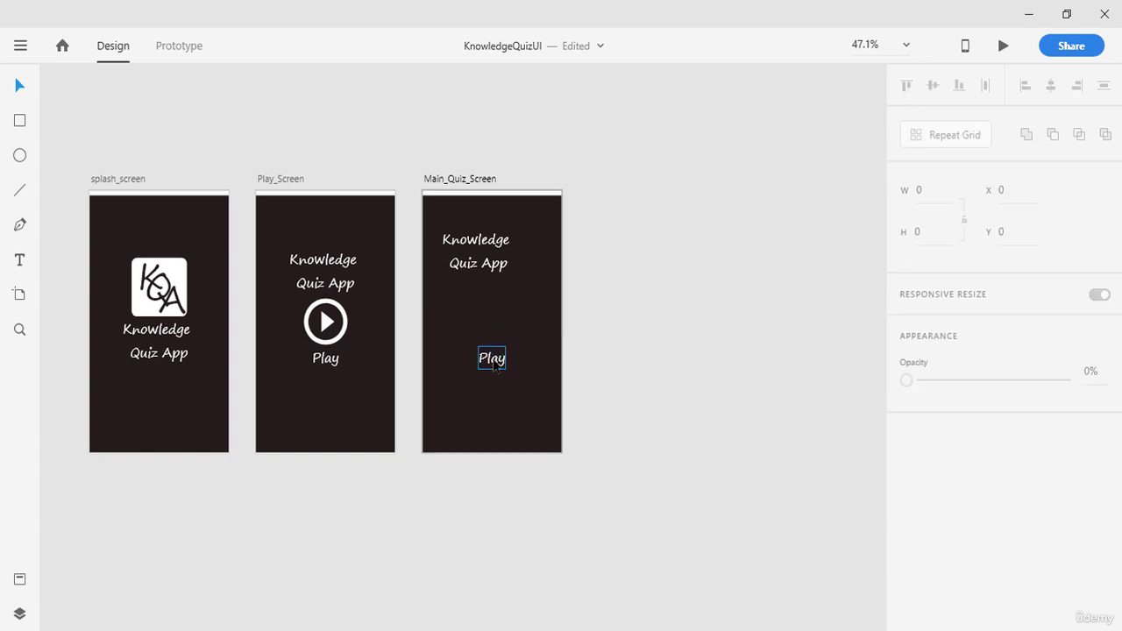
left_click_drag(495, 367, 416, 475)
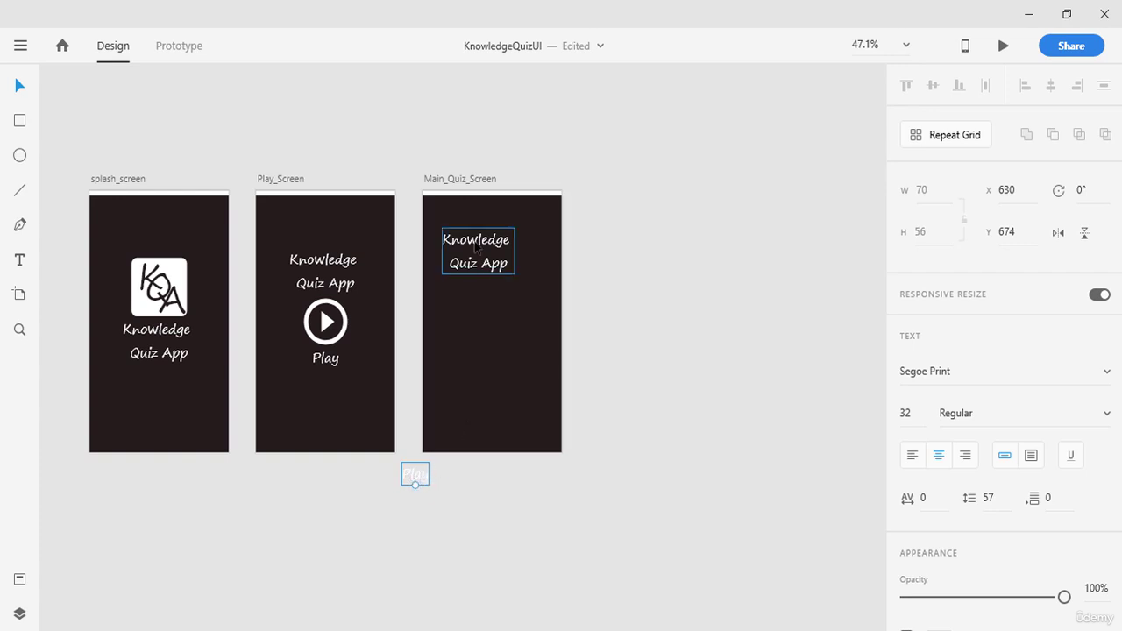
left_click_drag(475, 248, 506, 253)
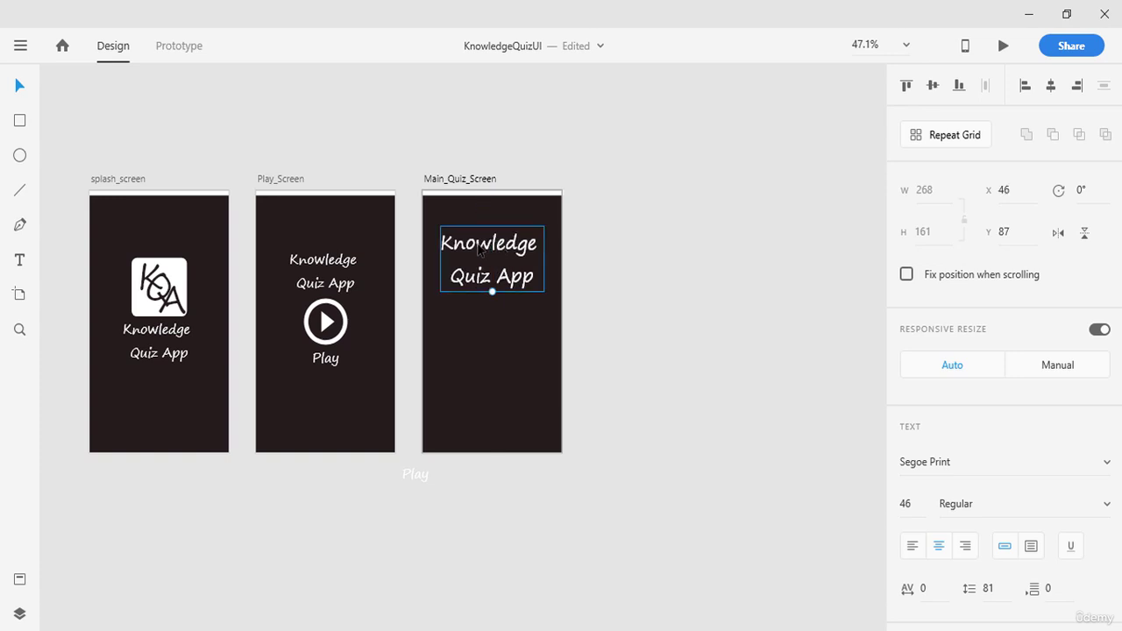
key("Delete")
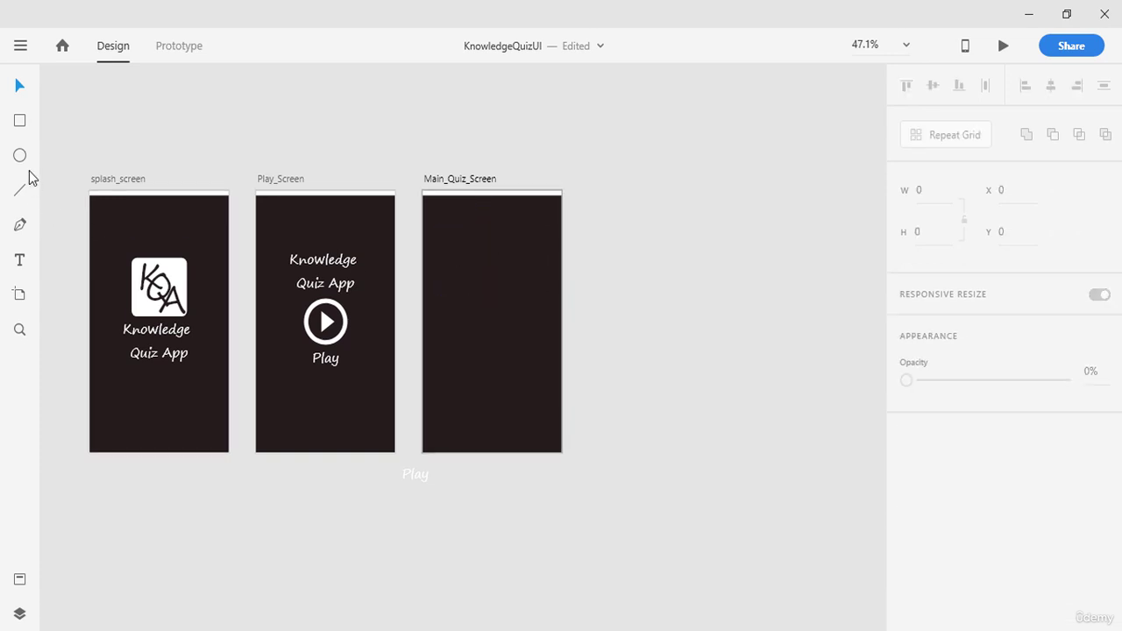
- Draw a rectangle about 299 wide and 242 high in the upper part of Main_Quiz_Screen
left_click(20, 122)
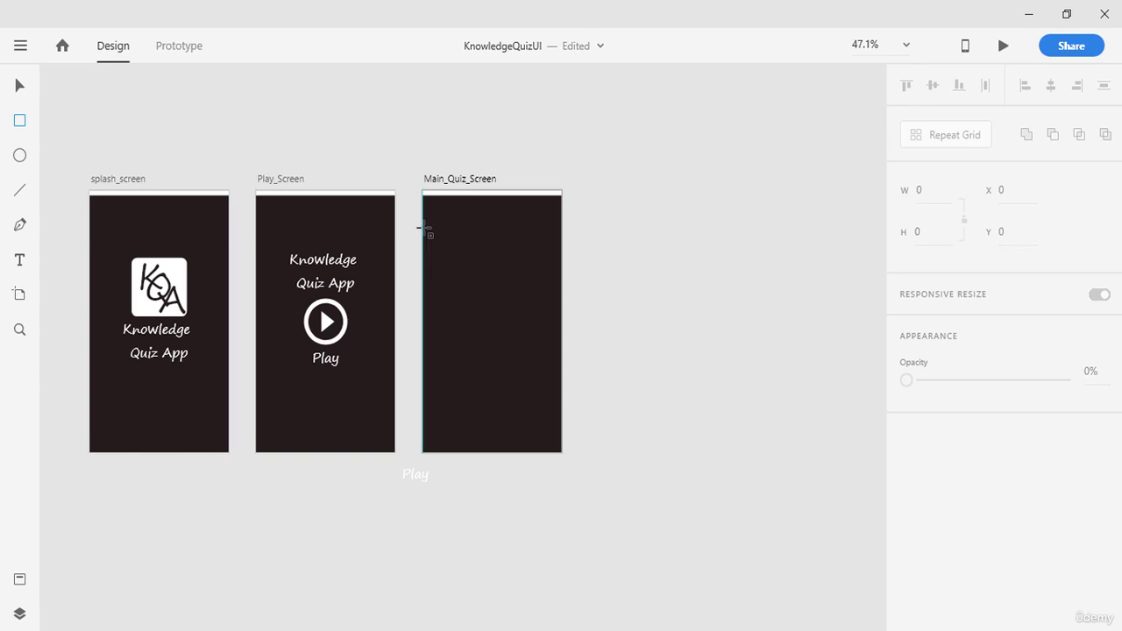
left_click_drag(433, 215, 552, 318)
scroll(871, 531, "down", 1)
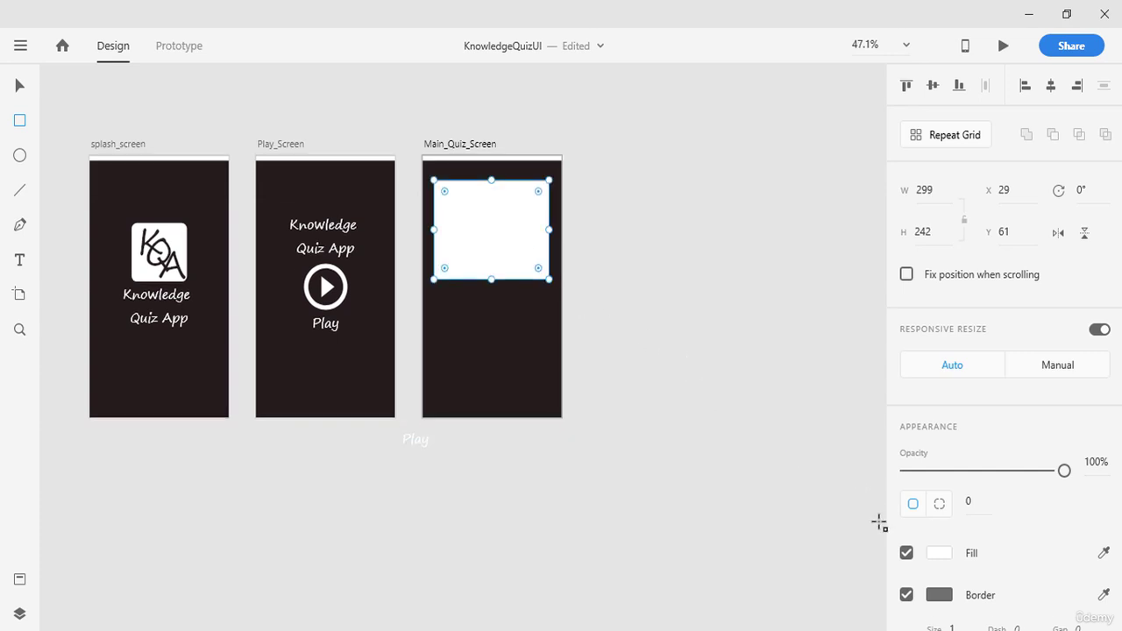
- Turn off the rectangle's fill and set its border size to 3
scroll(1064, 568, "down", 3)
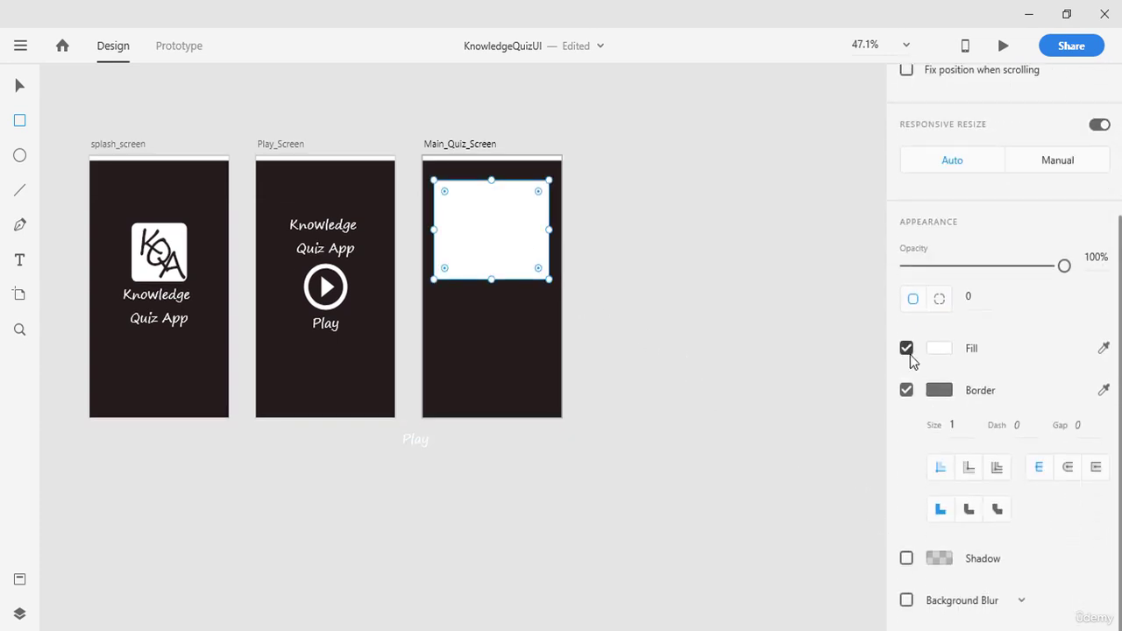
left_click(906, 350)
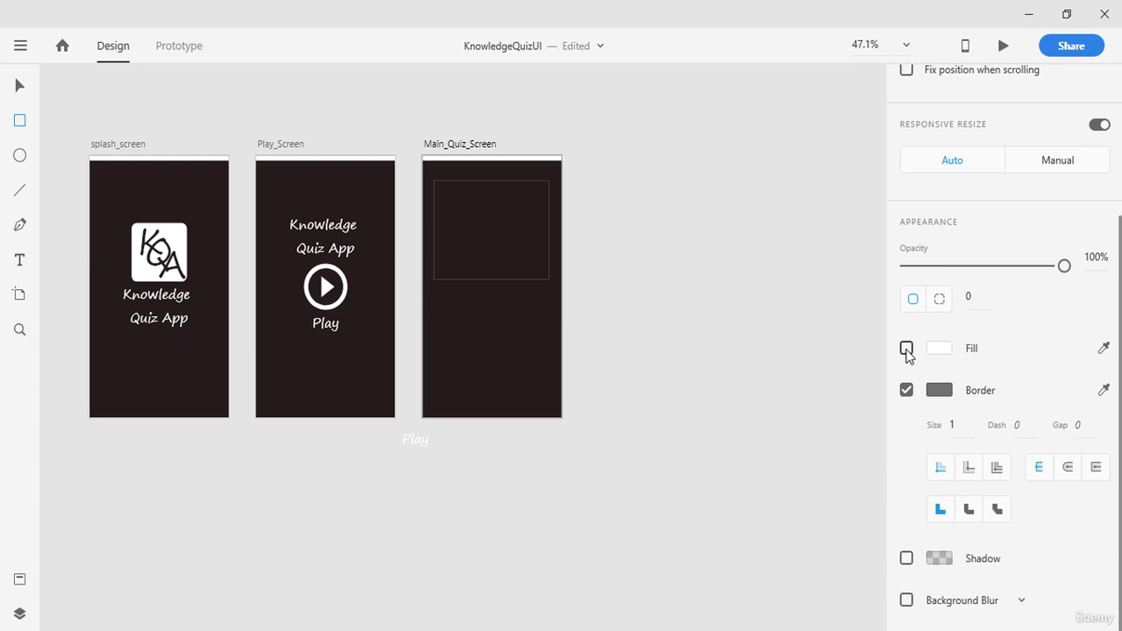
left_click(949, 424)
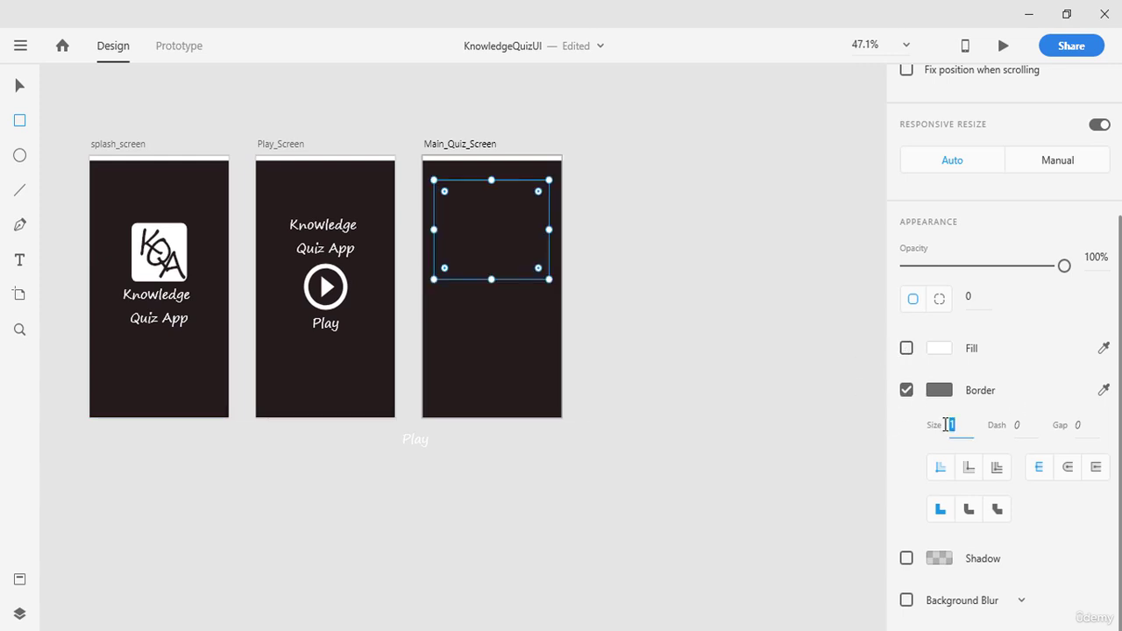
type("3")
key("Return")
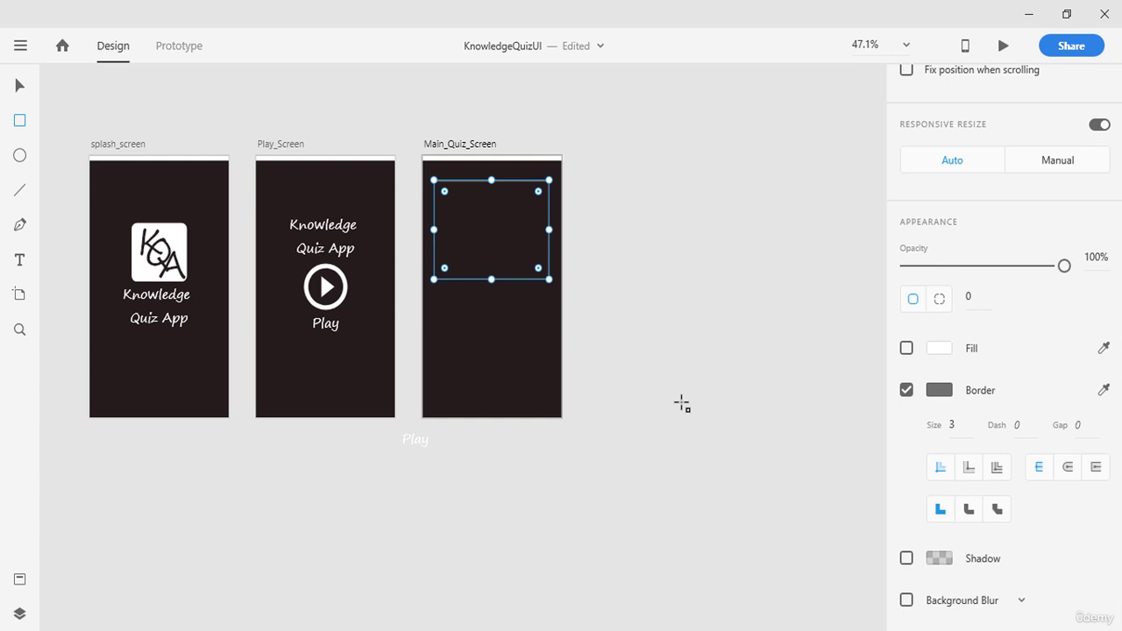
- Center the outlined rectangle vertically and horizontally on the Main_Quiz_Screen artboard
scroll(682, 404, "up", 2)
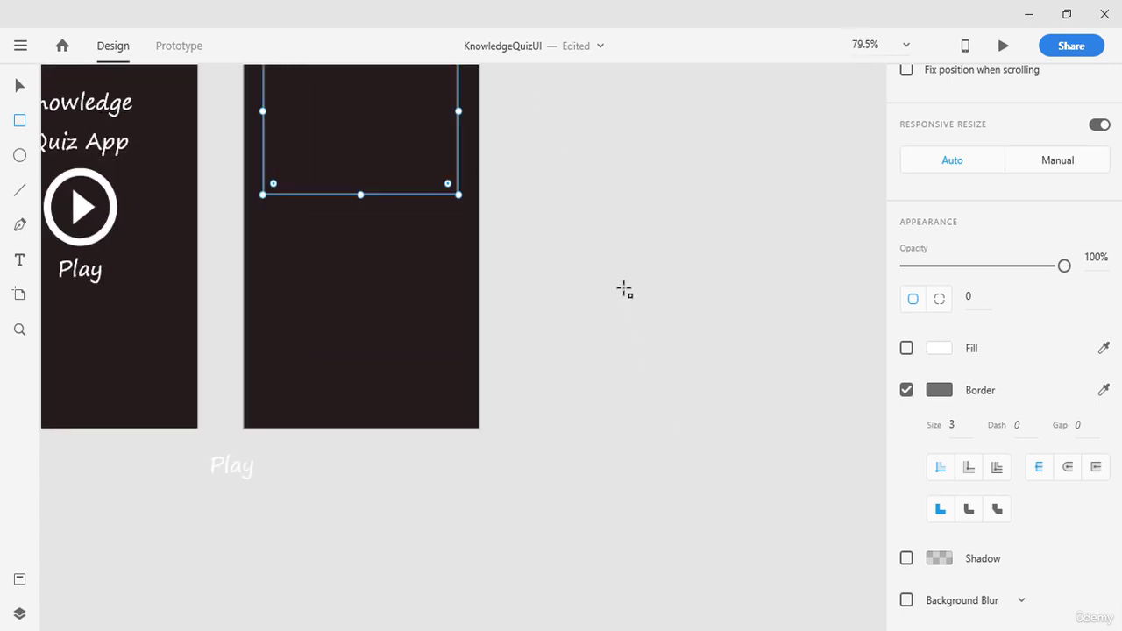
scroll(625, 290, "up", 2)
left_click_drag(582, 248, 675, 456)
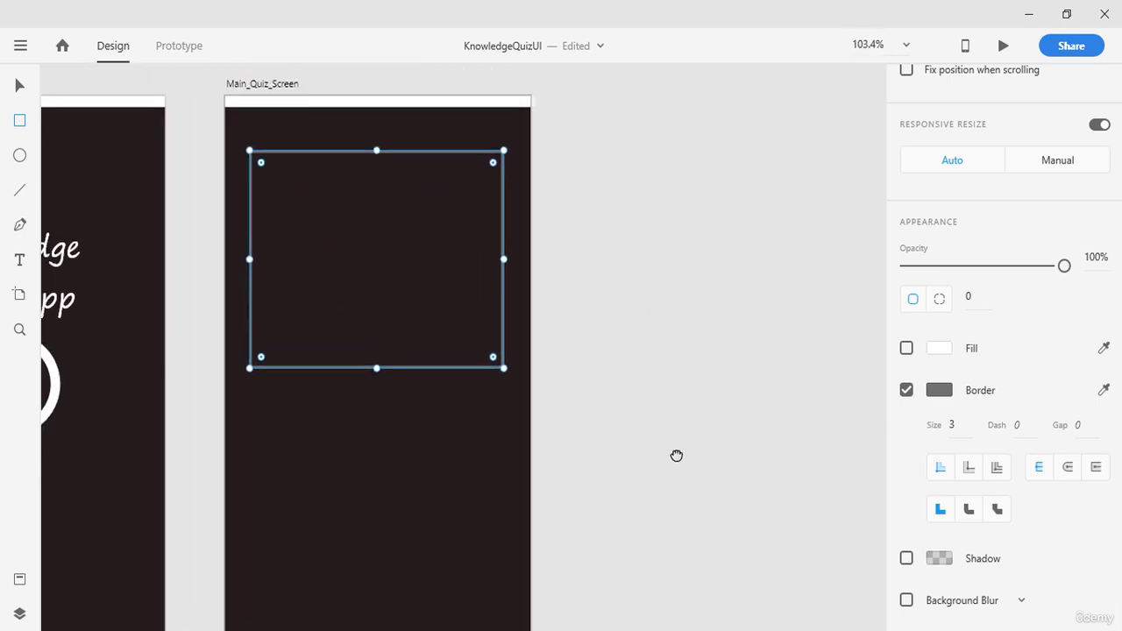
scroll(702, 417, "down", 2)
left_click(19, 85)
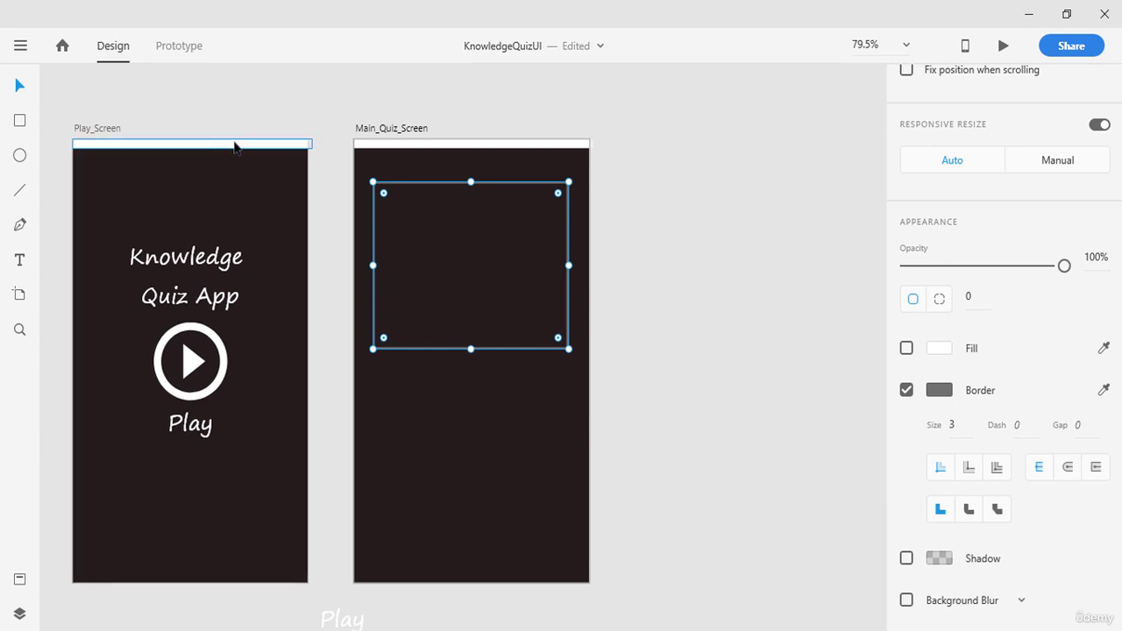
left_click(796, 283)
left_click(568, 228)
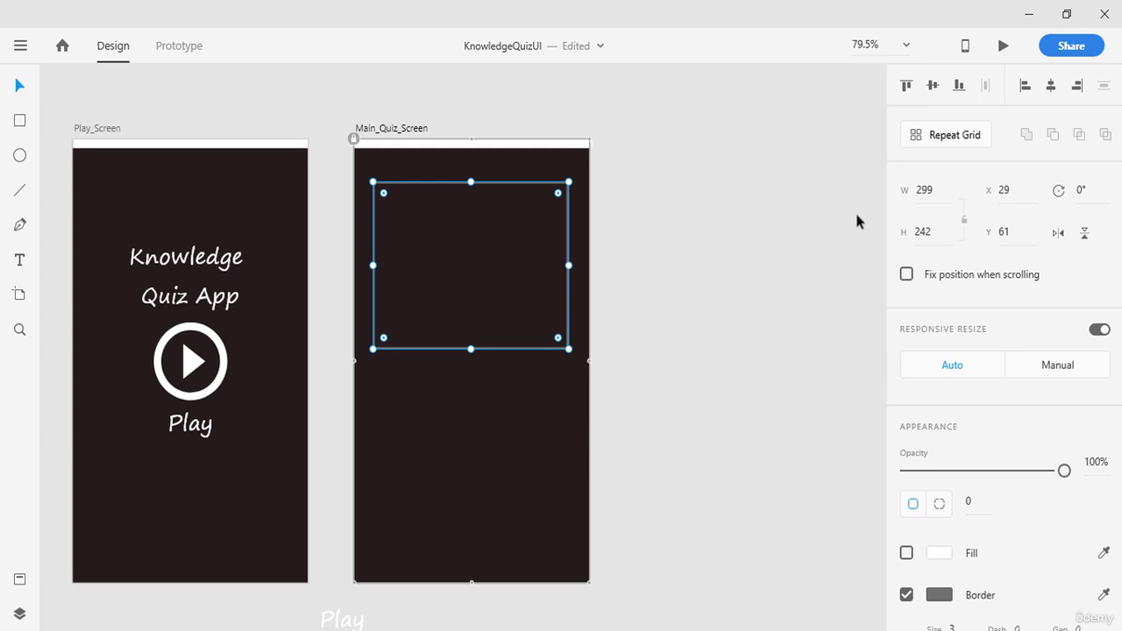
left_click(932, 86)
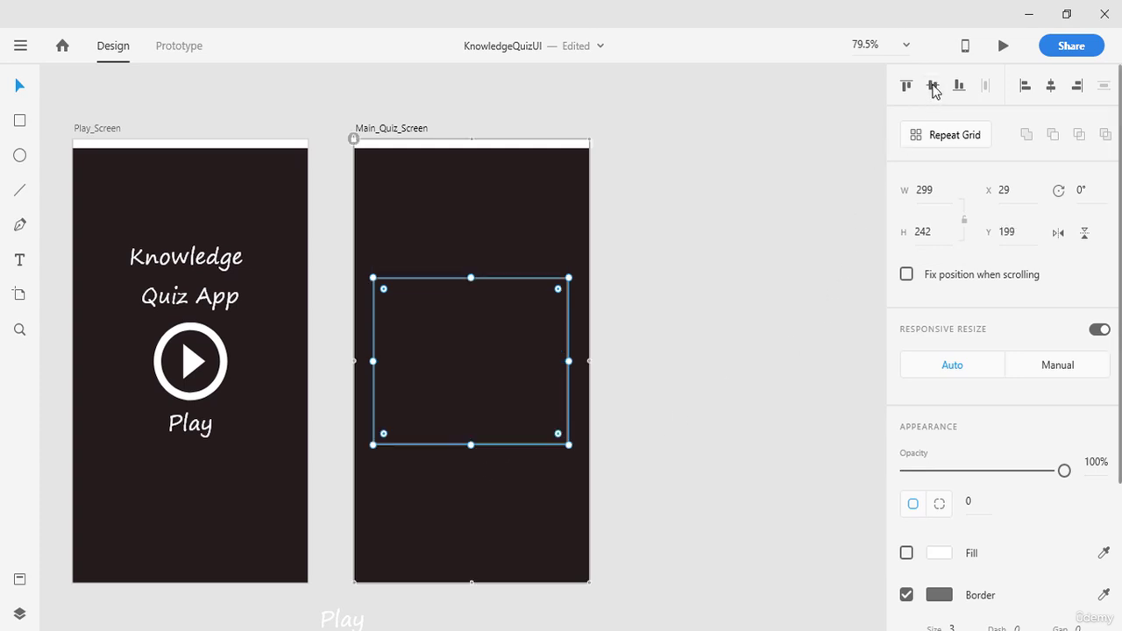
left_click(1051, 85)
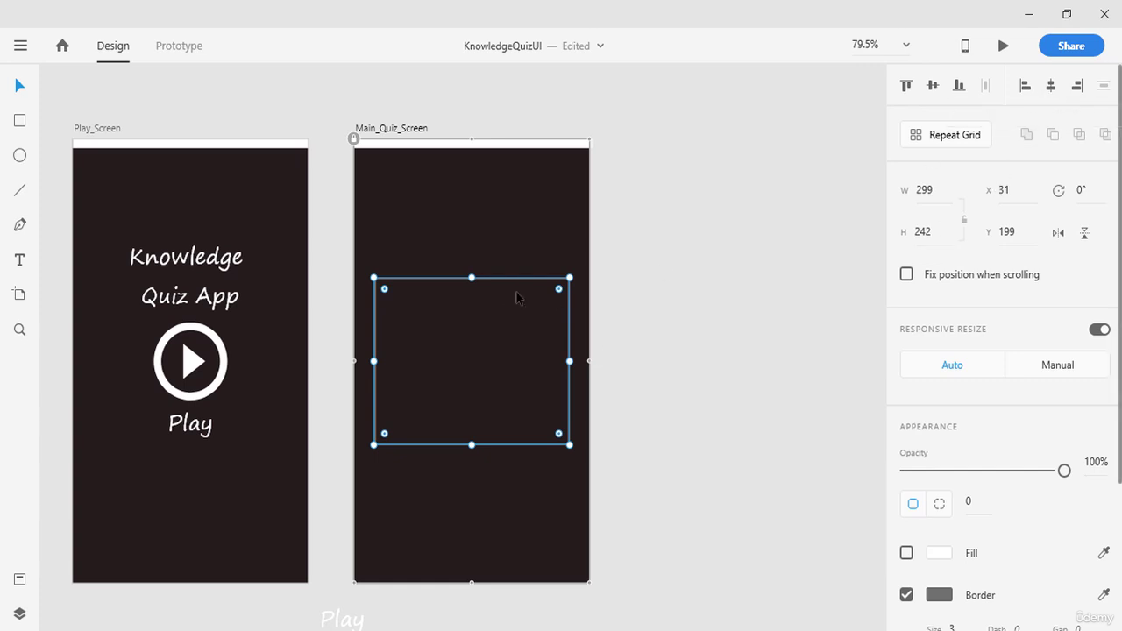
- Move the rectangle to about X 34, Y 51 near the artboard's upper edge and shorten it to about 134 high
left_click_drag(482, 280, 487, 181)
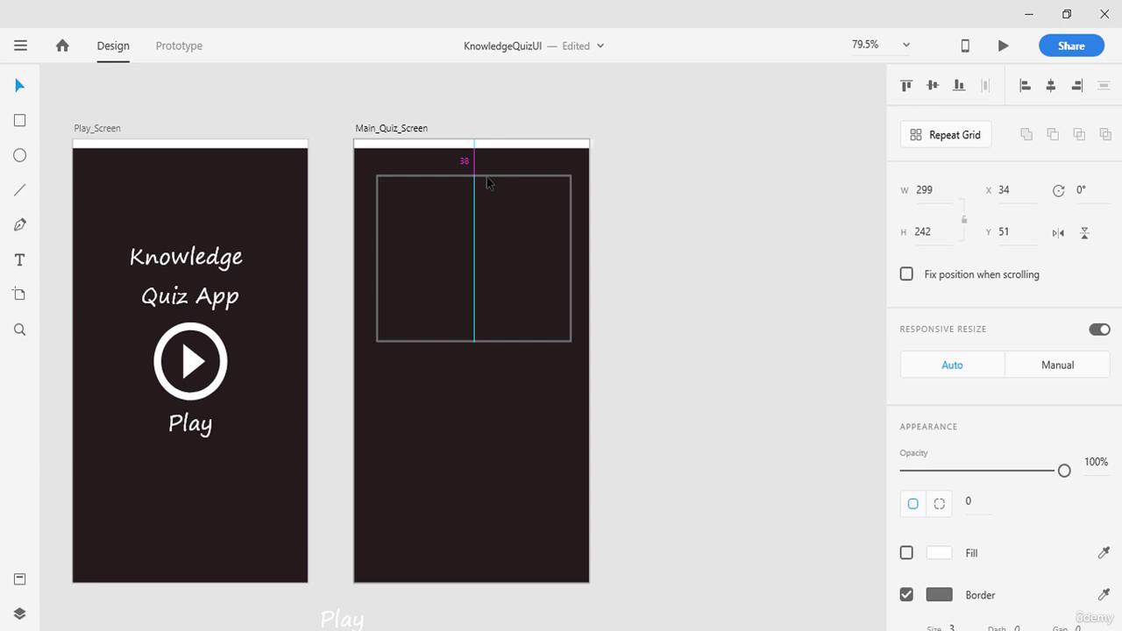
left_click_drag(489, 181, 489, 184)
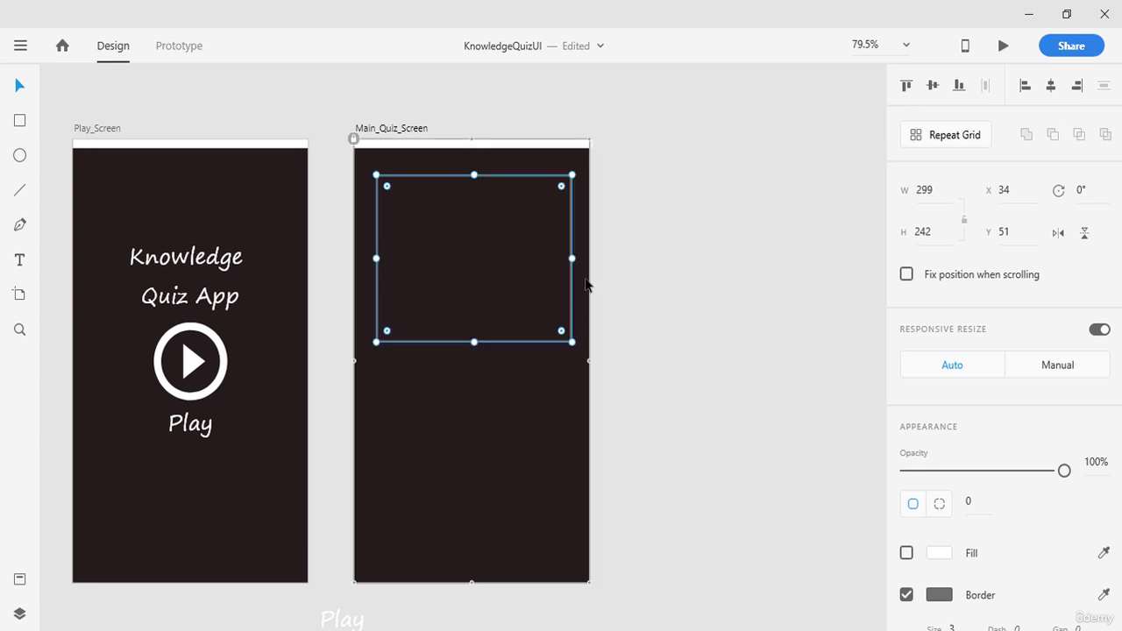
left_click(614, 306)
left_click(572, 278)
left_click_drag(475, 342, 480, 266)
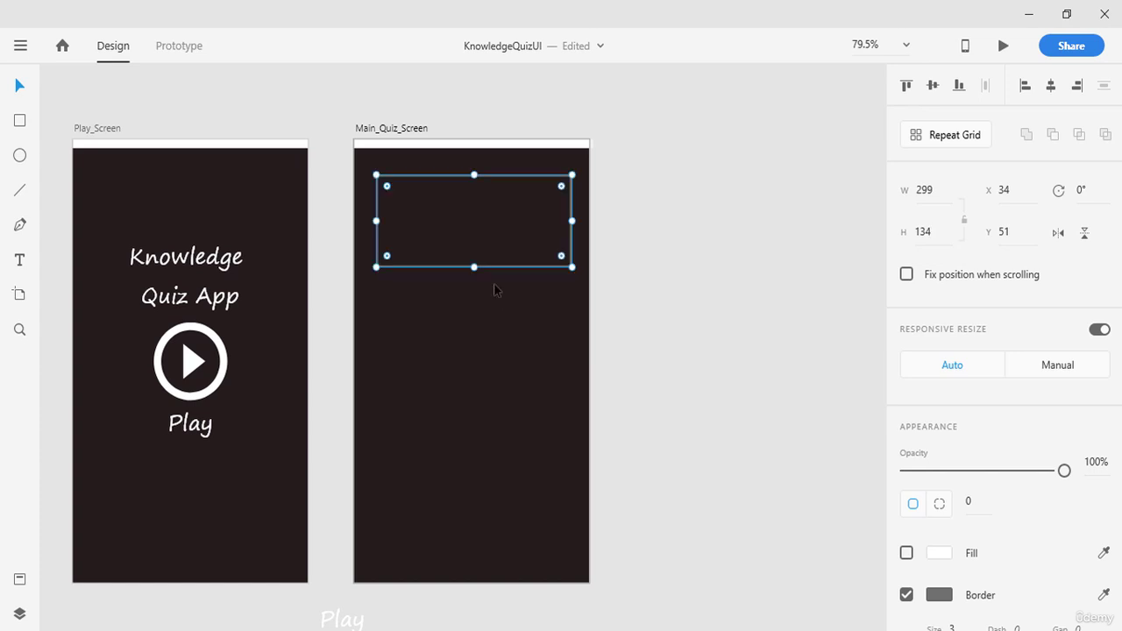
left_click(661, 340)
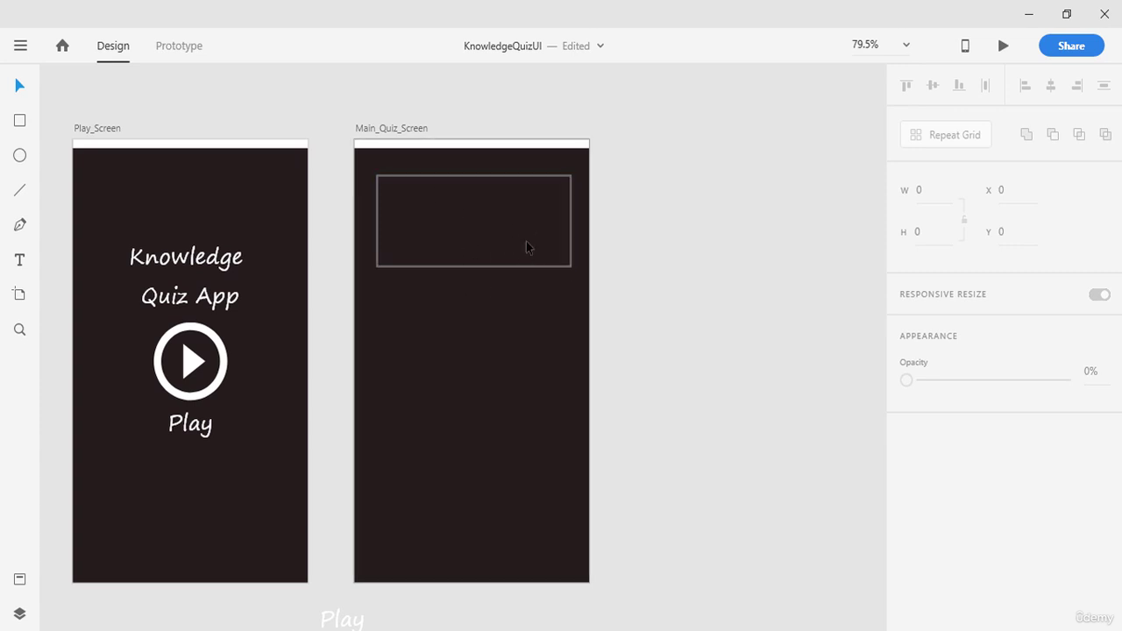
- Try a shadow on the outlined rectangle, then remove it
left_click(549, 184)
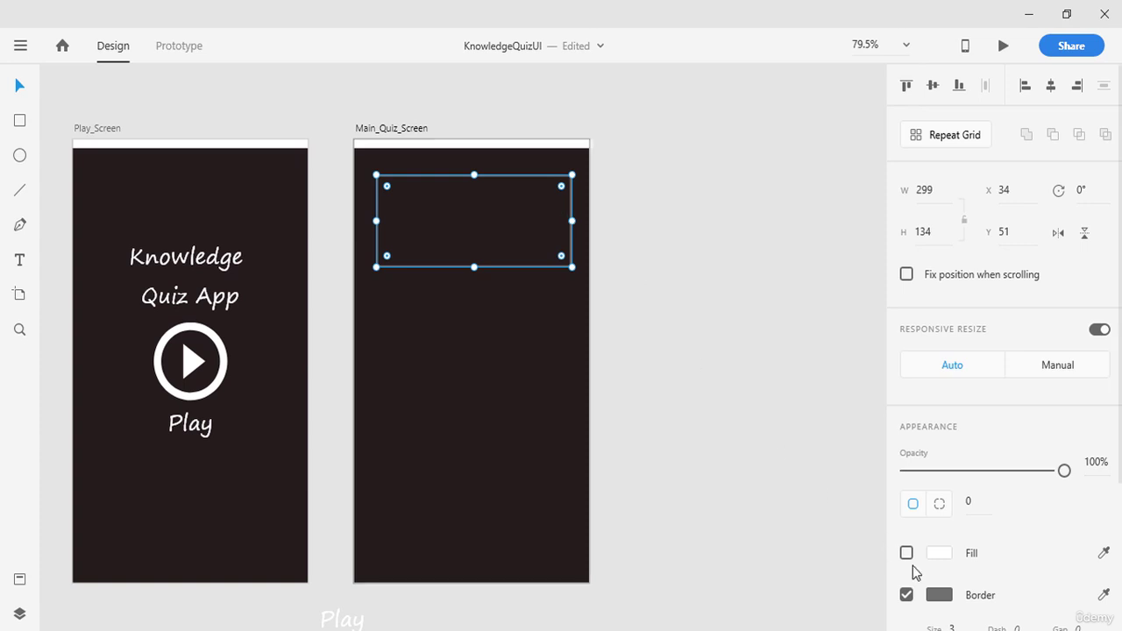
scroll(911, 571, "down", 3)
scroll(982, 565, "down", 1)
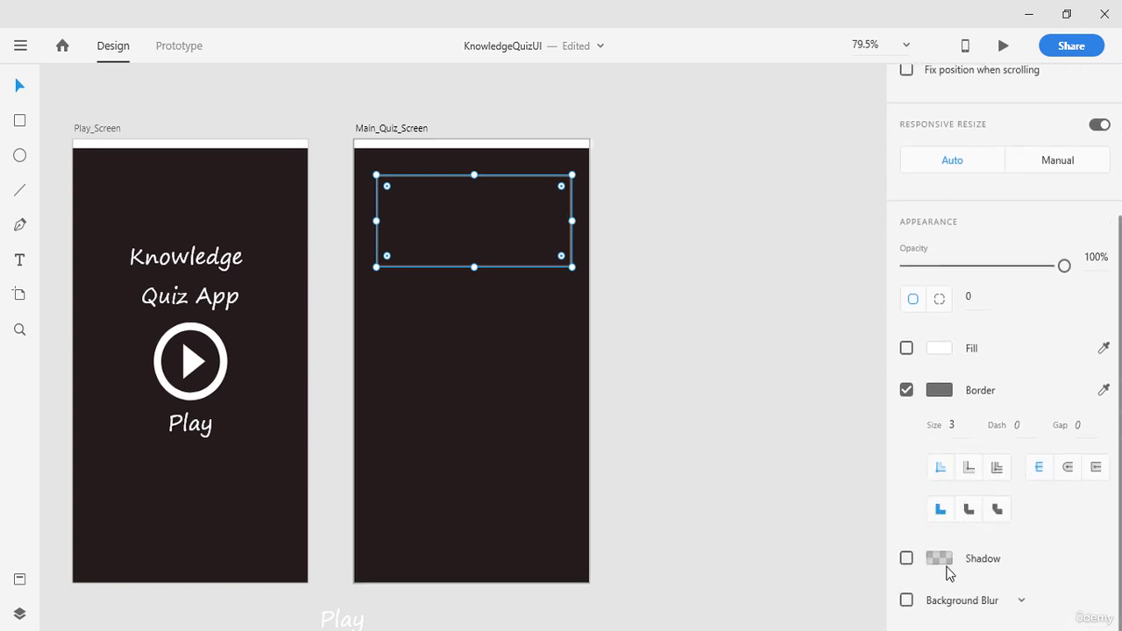
left_click(908, 560)
scroll(943, 586, "down", 1)
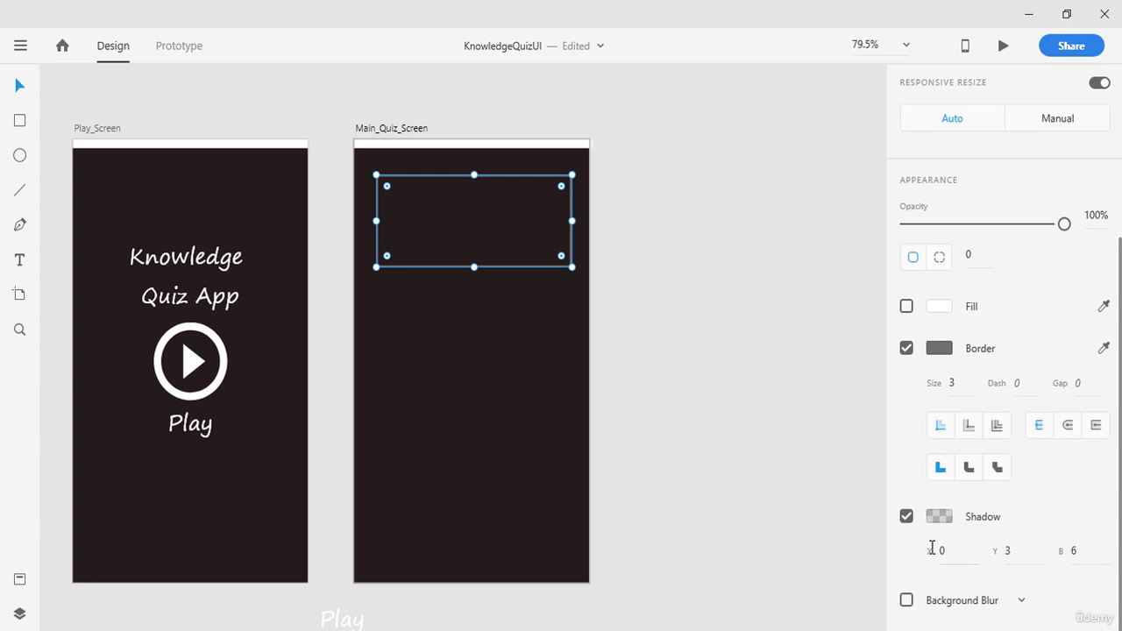
left_click(907, 519)
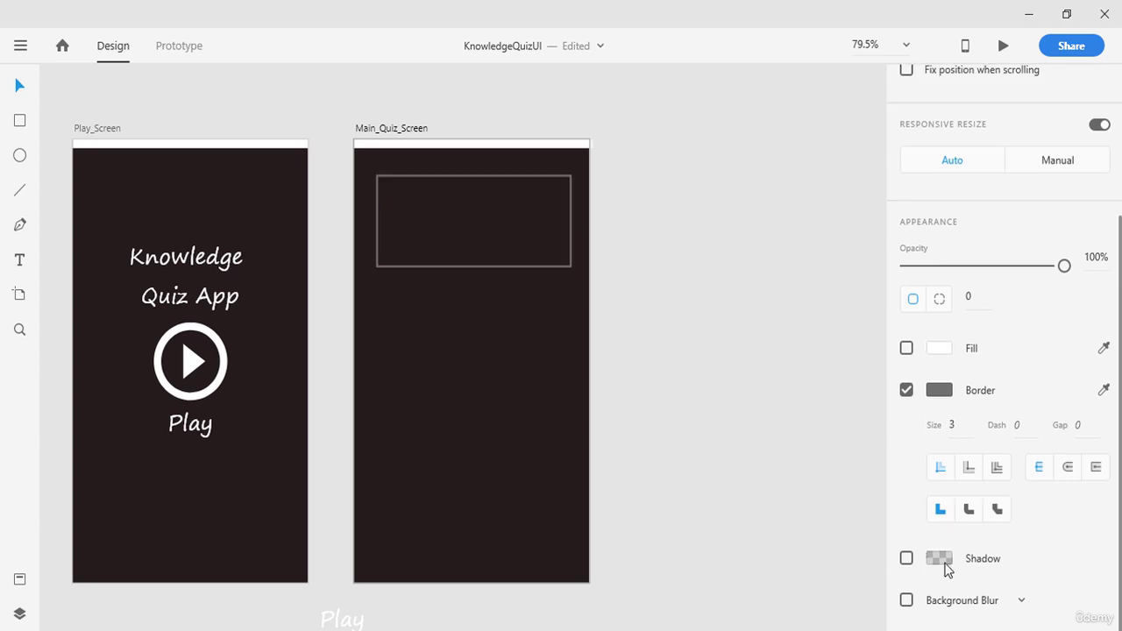
- Enable blur on the rectangle, switch it from Background Blur to Object Blur, and raise the amount to about 46
left_click(906, 601)
scroll(920, 584, "down", 3)
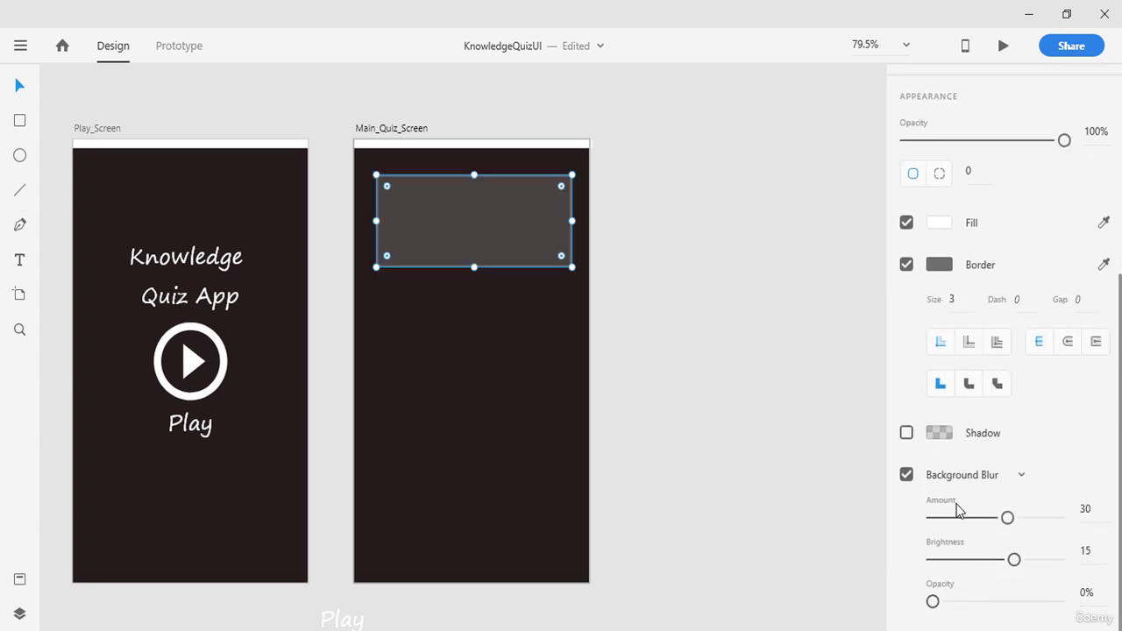
left_click(1010, 478)
left_click(962, 538)
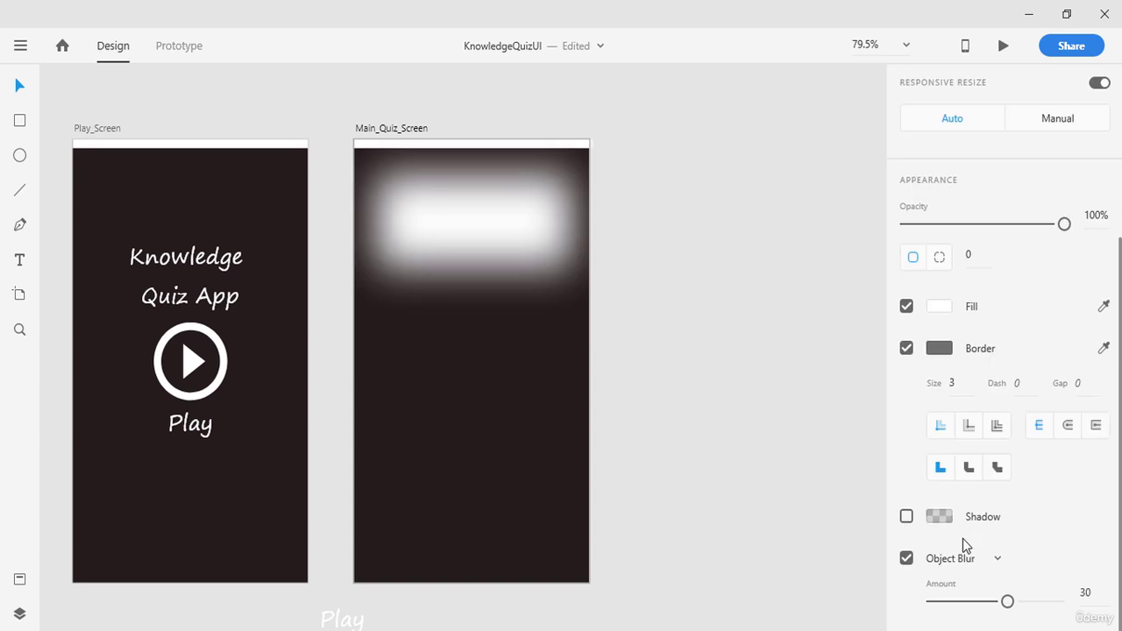
left_click_drag(1007, 603, 1050, 611)
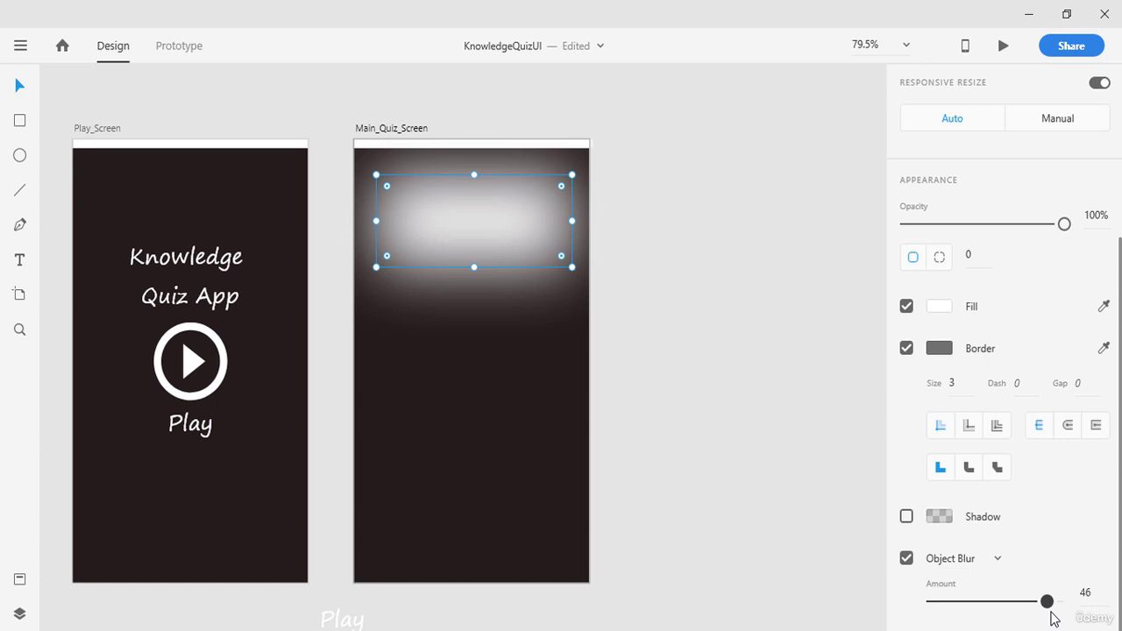
- Duplicate the blurred rectangle in place and turn off the copy's object blur and fill, keeping only its border
left_click(875, 496)
left_click(463, 233)
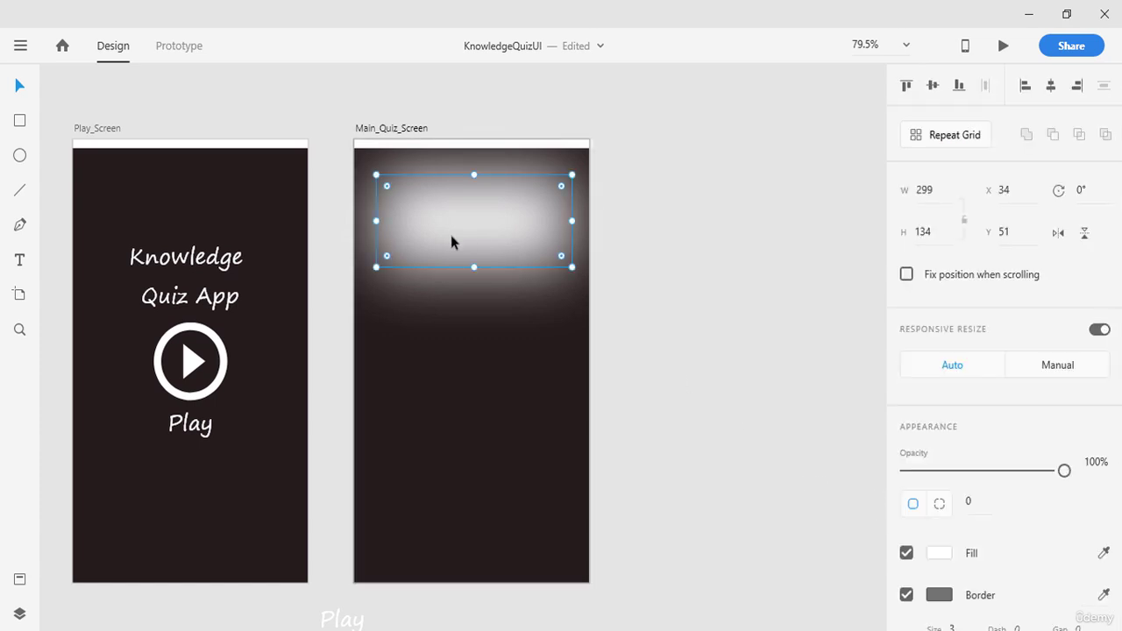
left_click(625, 328)
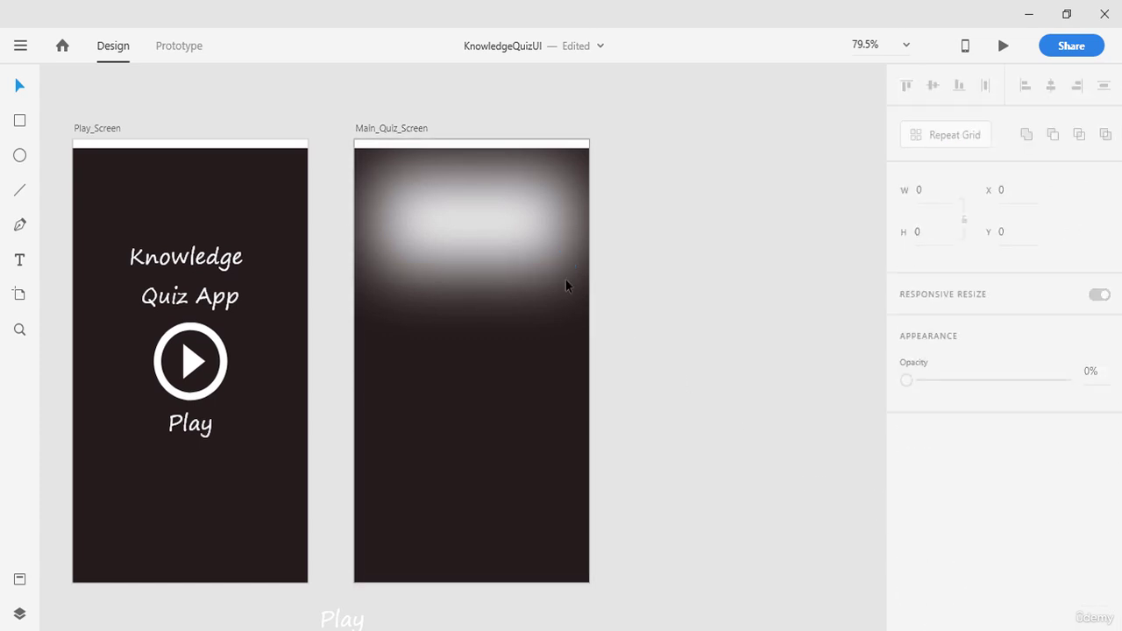
left_click(467, 241)
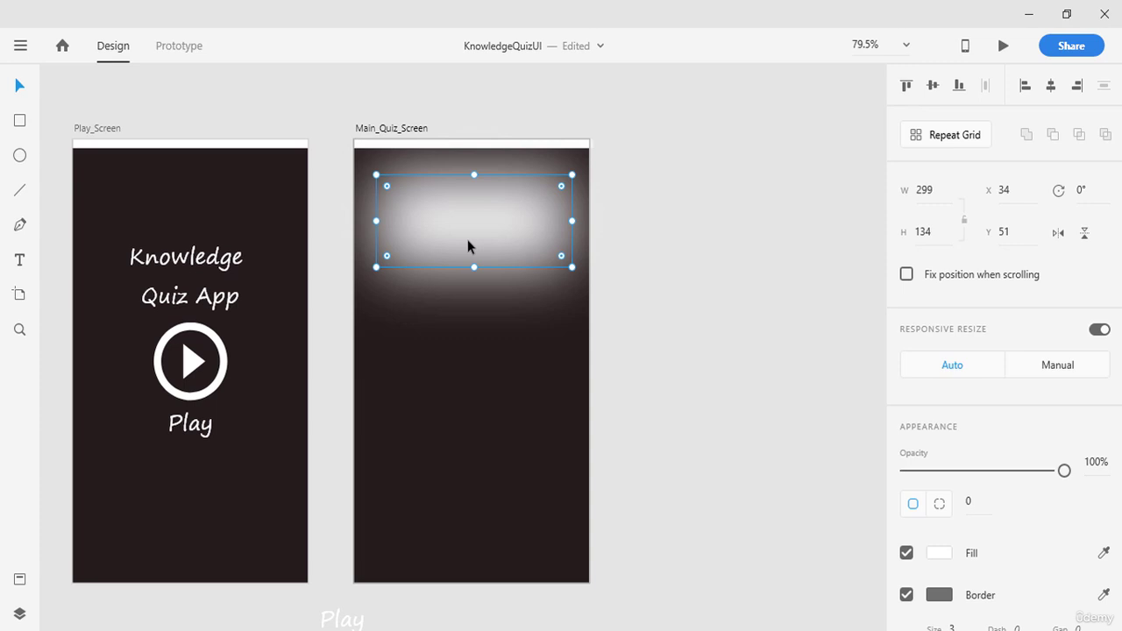
scroll(1008, 519, "down", 3)
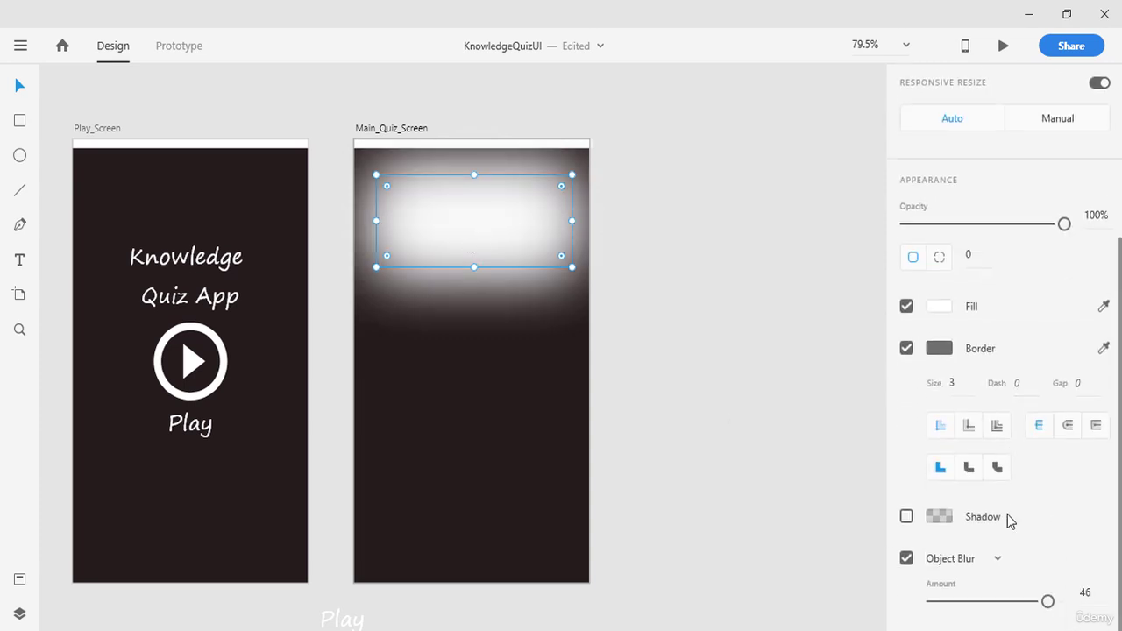
left_click(909, 559)
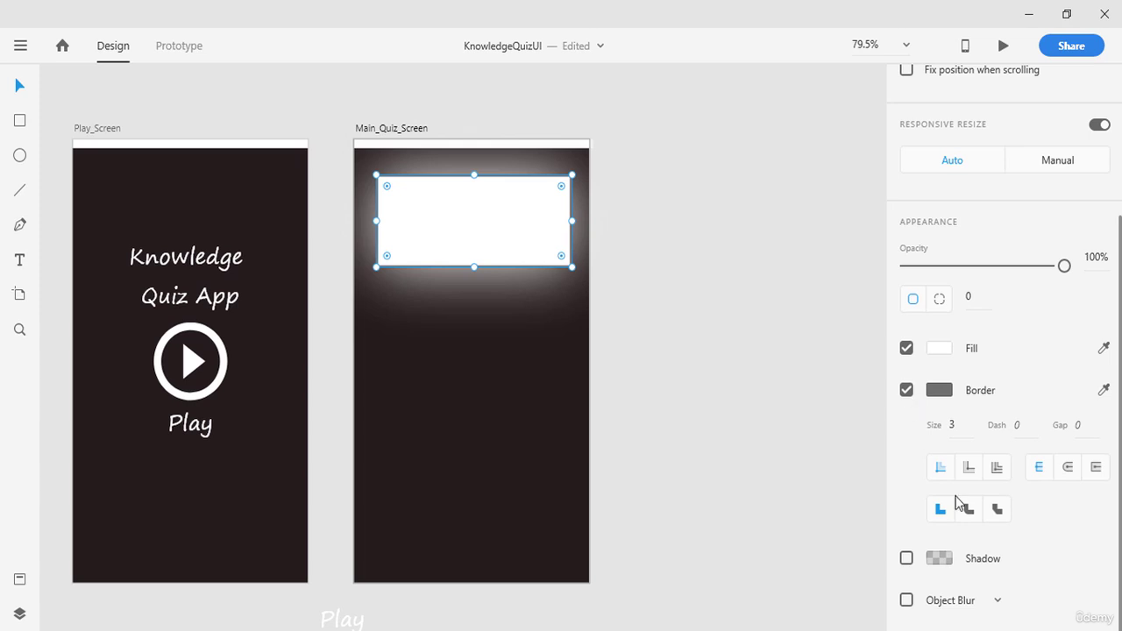
left_click(907, 349)
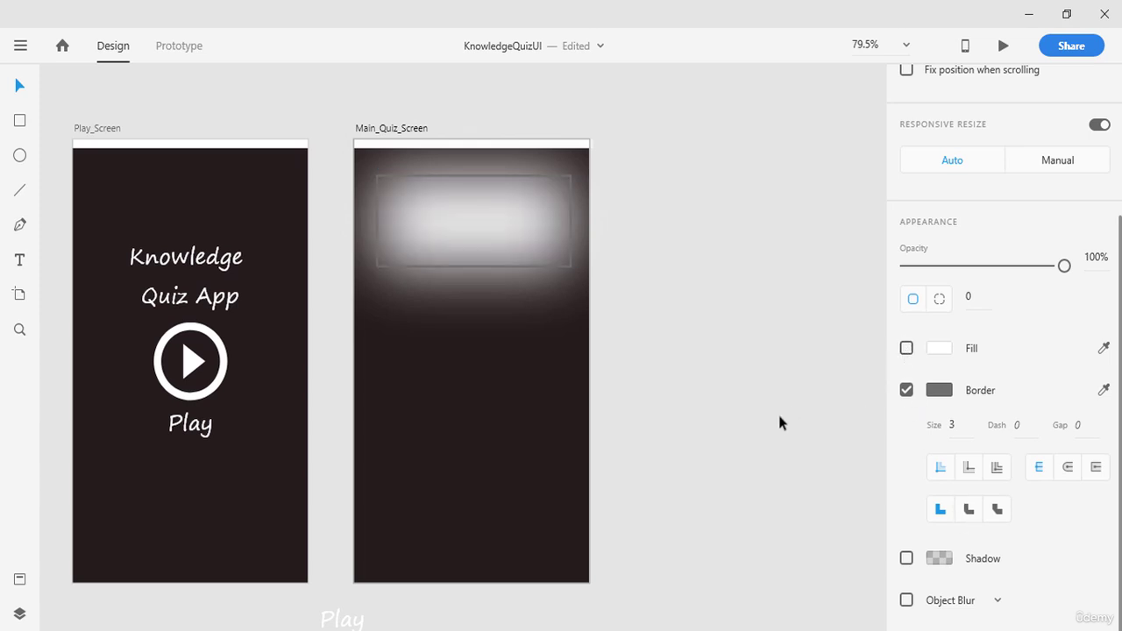
left_click(749, 342)
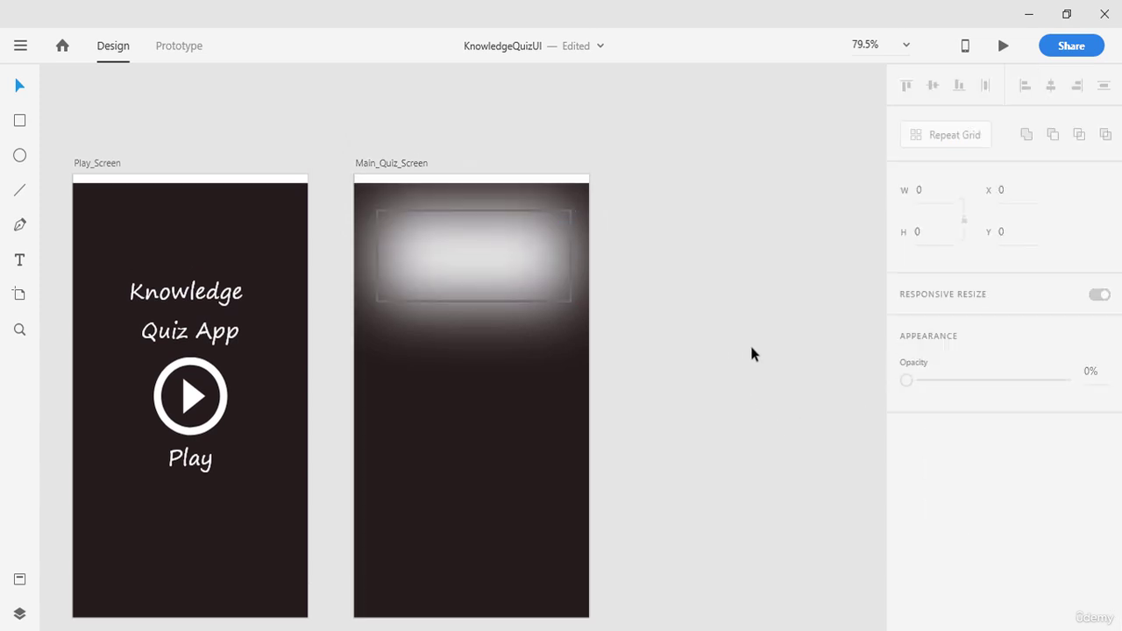
- Change the border colour of the blurred rectangle to white
left_click(568, 228)
scroll(902, 570, "down", 3)
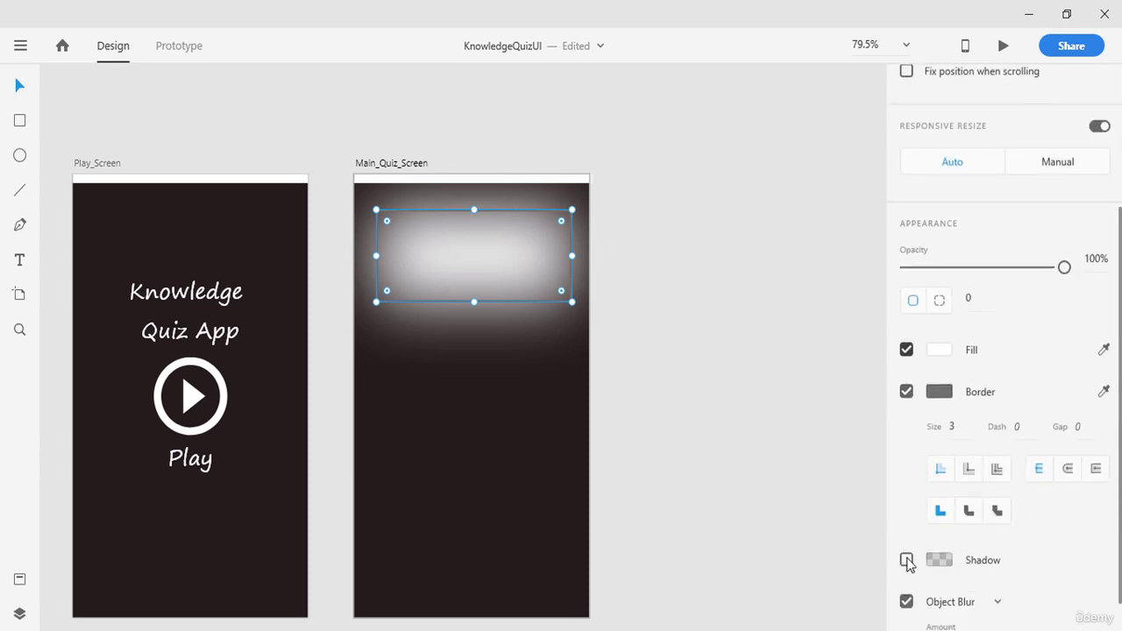
left_click(939, 349)
left_click_drag(799, 315, 691, 241)
left_click(645, 263)
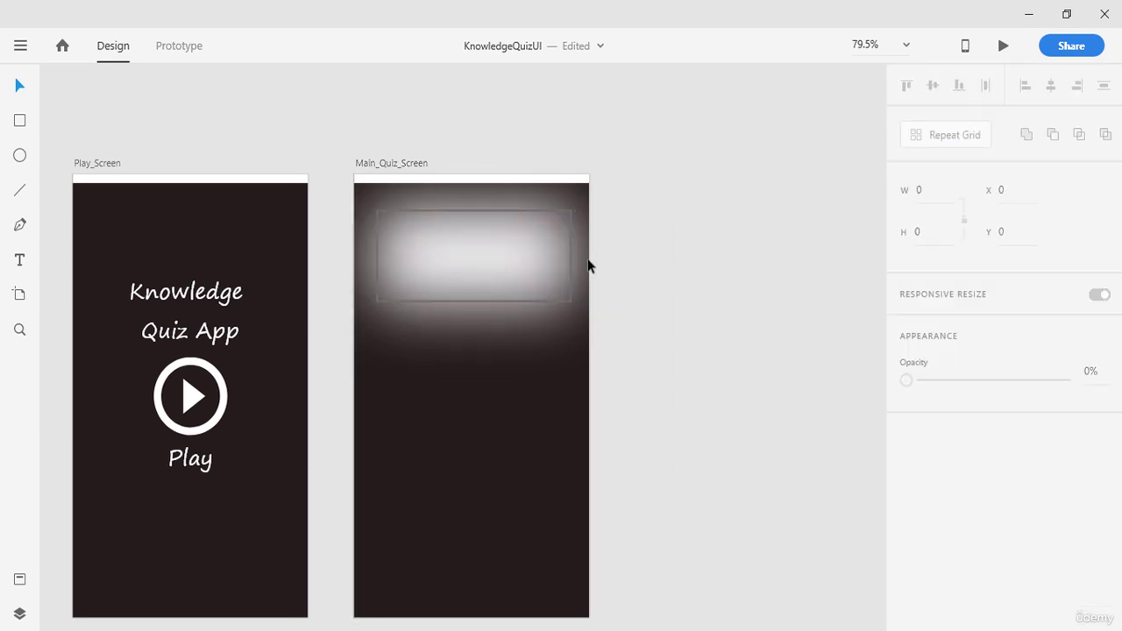
- Set the outlined copy's border colour to dark grey #5A5353 and save the document
left_click(571, 237)
scroll(881, 515, "down", 2)
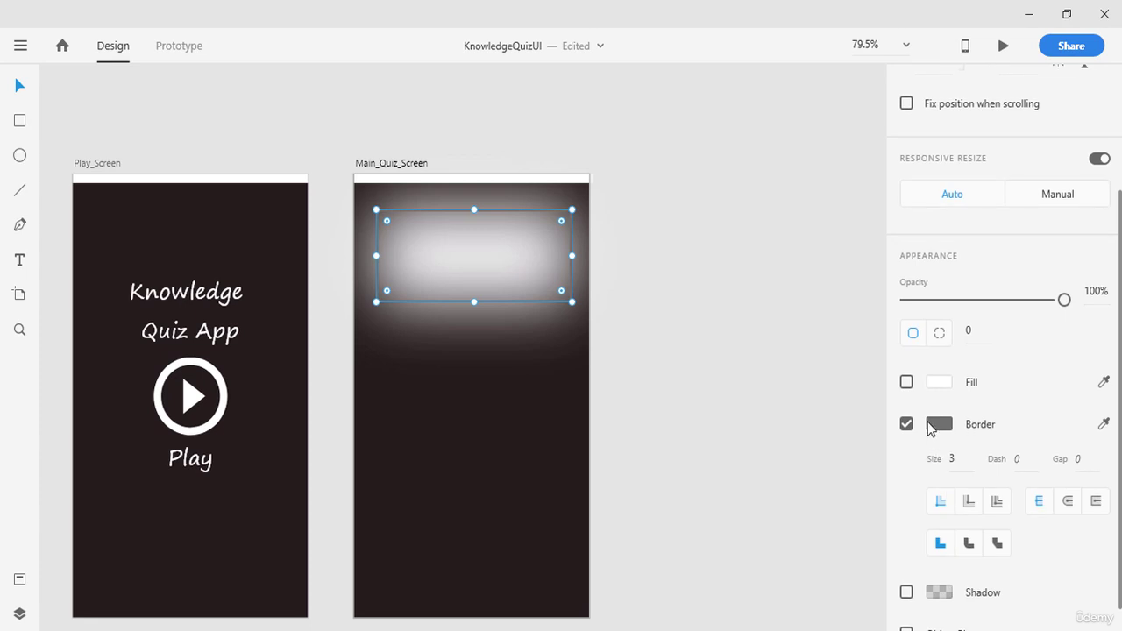
left_click(939, 424)
left_click_drag(821, 386, 685, 307)
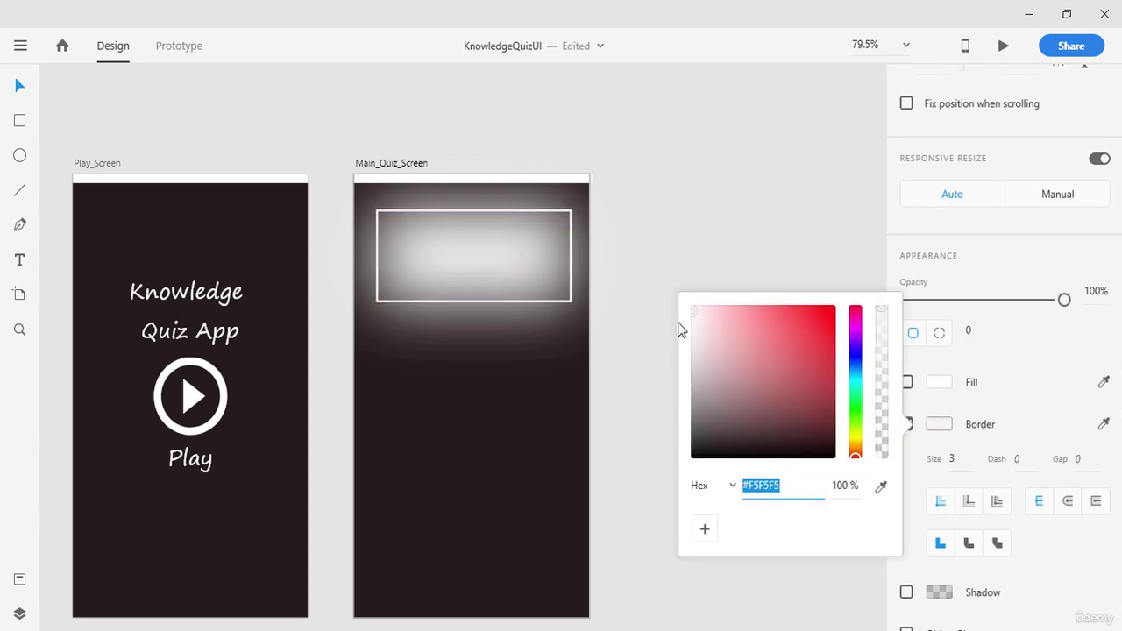
mouse_move(695, 378)
left_mouse_down()
mouse_move(719, 405)
mouse_move(730, 390)
mouse_move(718, 435)
mouse_move(703, 406)
left_mouse_up()
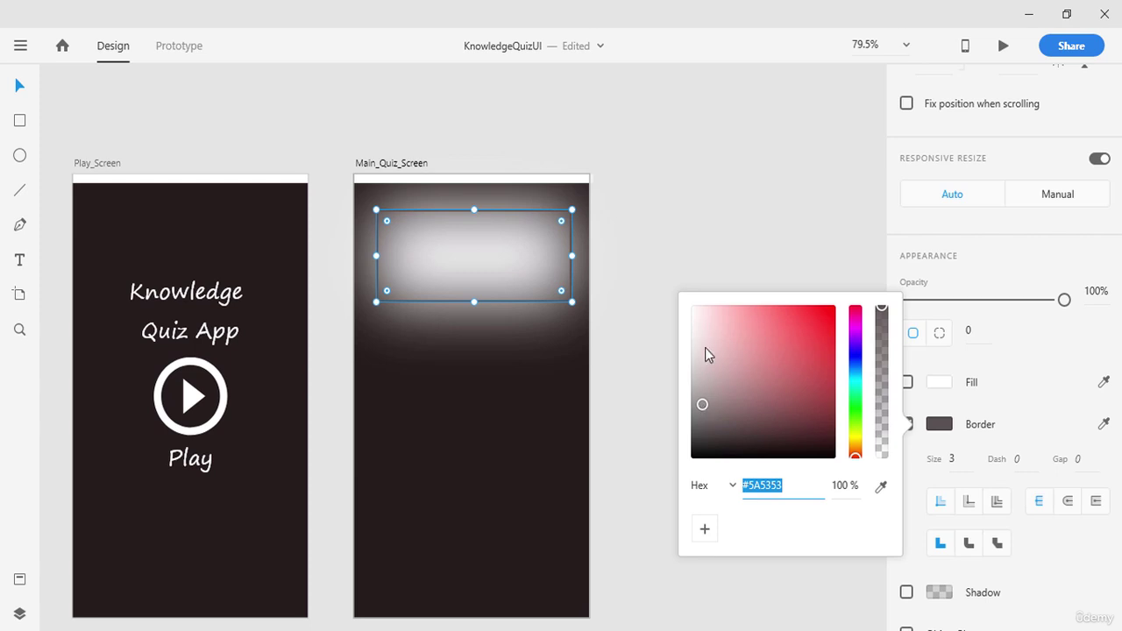
left_click(675, 254)
key("ctrl+s")
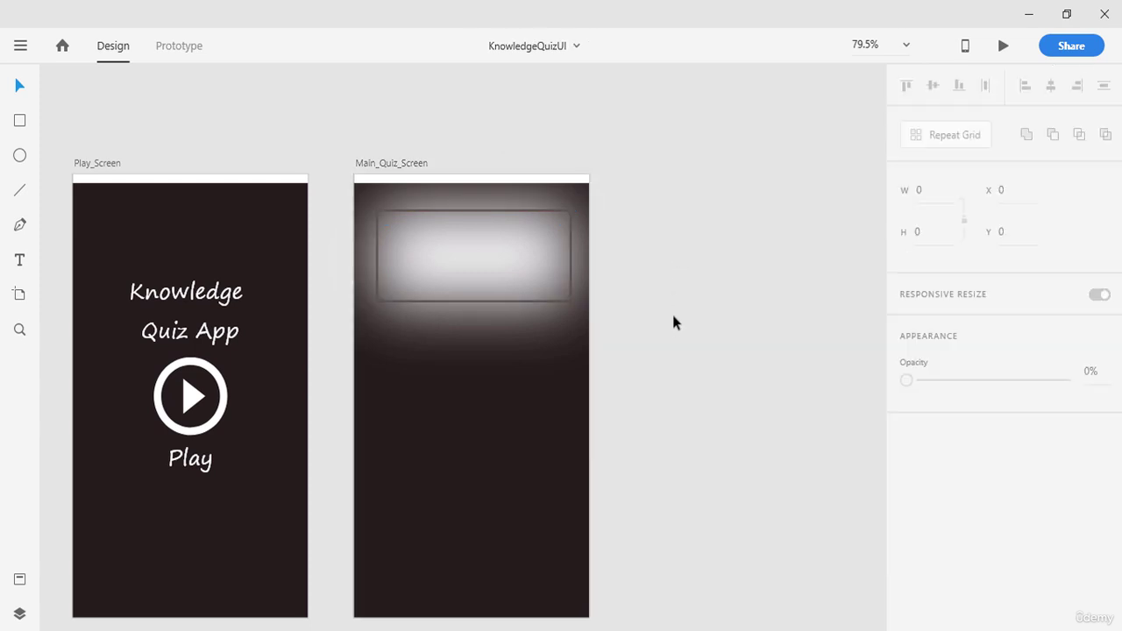
- Show the layers of Main_Quiz_Screen and check which entries are the two overlapping rectangles
left_click(567, 243)
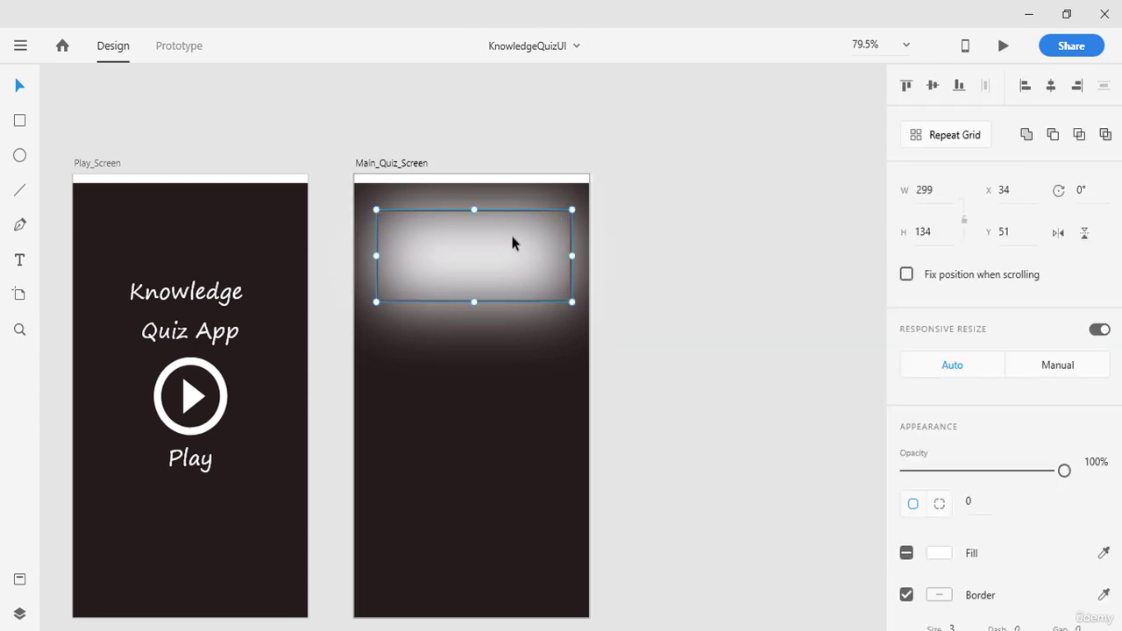
left_click(519, 205)
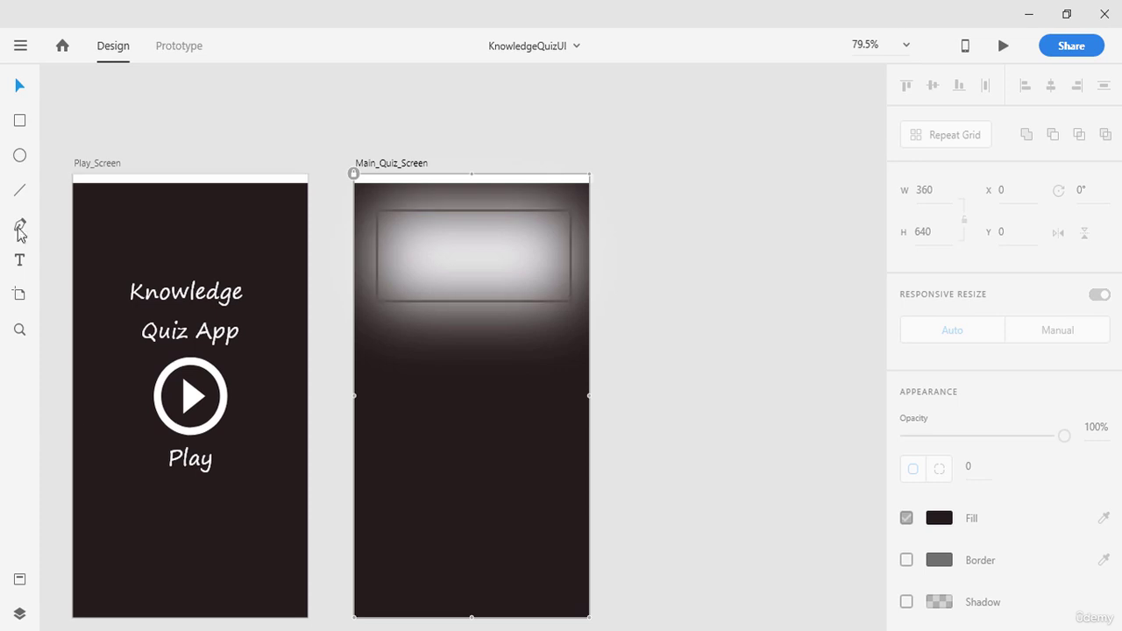
left_click(19, 613)
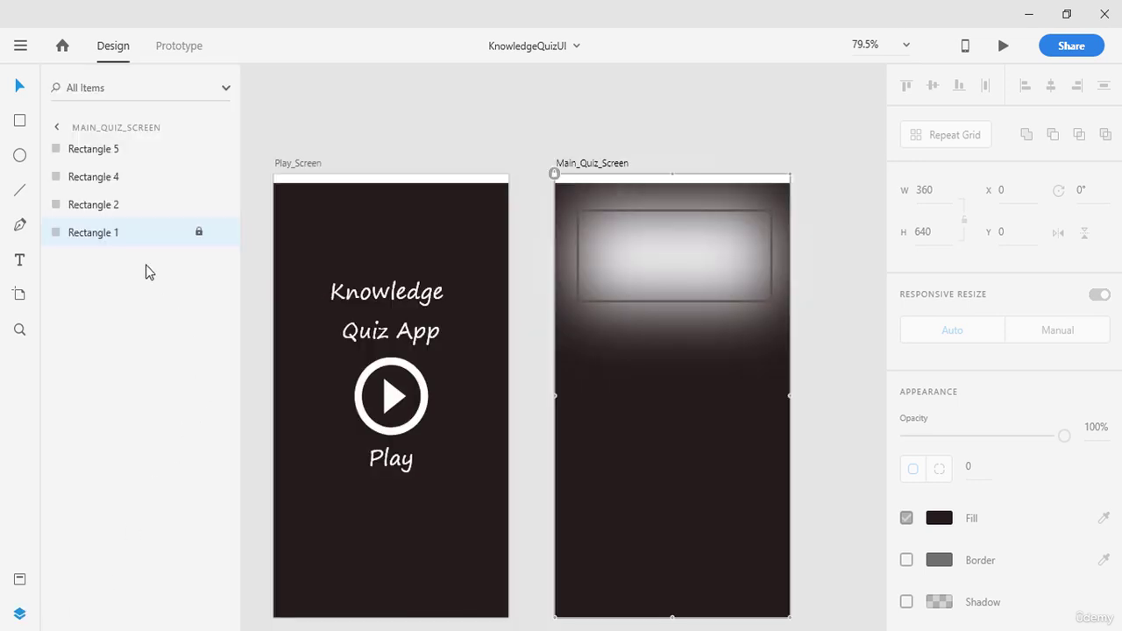
left_click(105, 204)
left_click(107, 178)
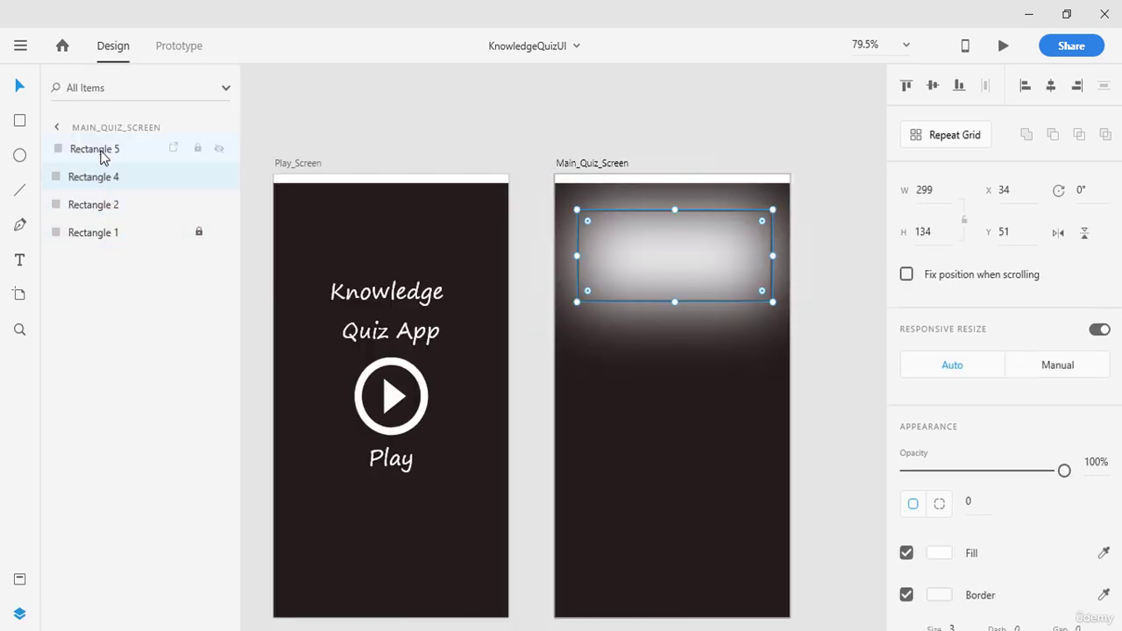
left_click(737, 388)
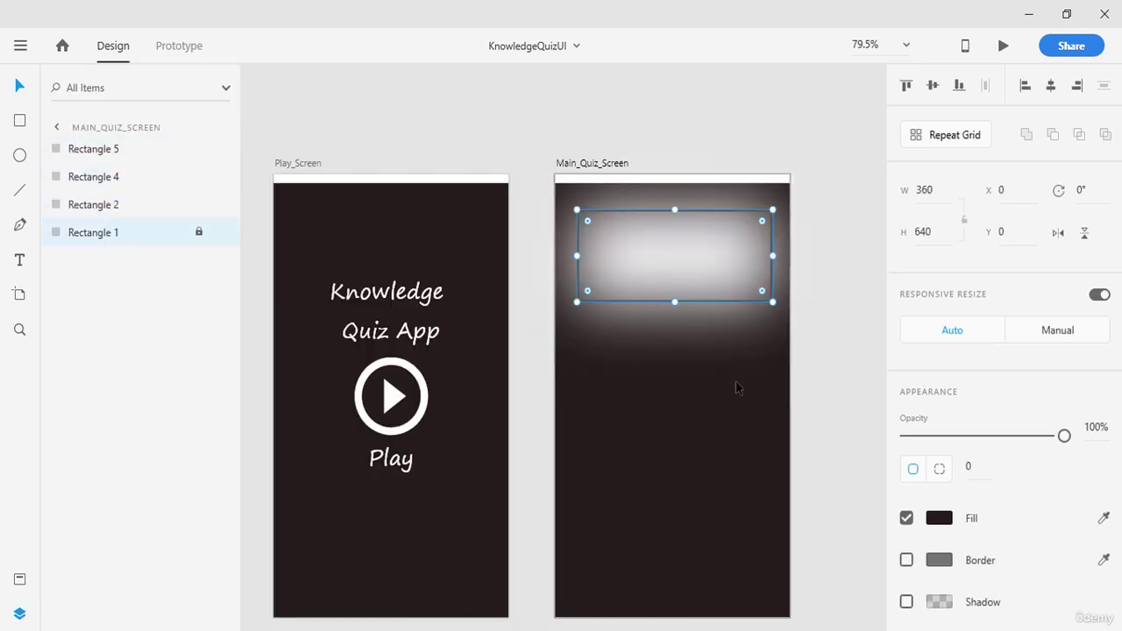
- Move the outlined rectangle to about Y 61 and center it horizontally on the Main_Quiz_Screen artboard
left_click(576, 253)
left_click_drag(596, 249, 611, 259)
left_click(571, 235)
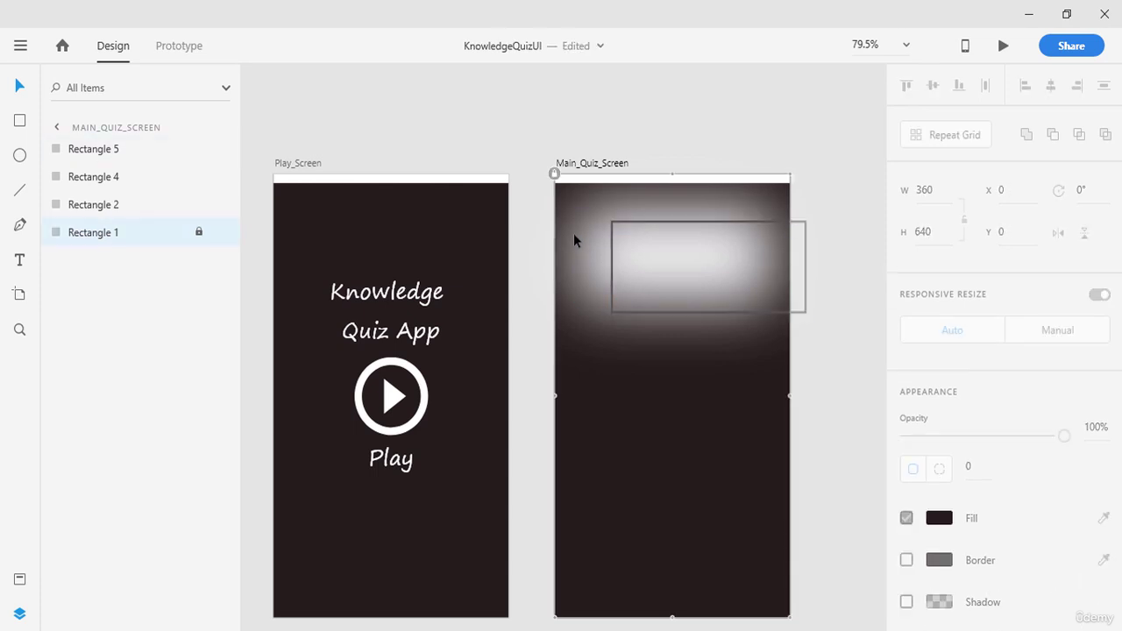
left_click(578, 232)
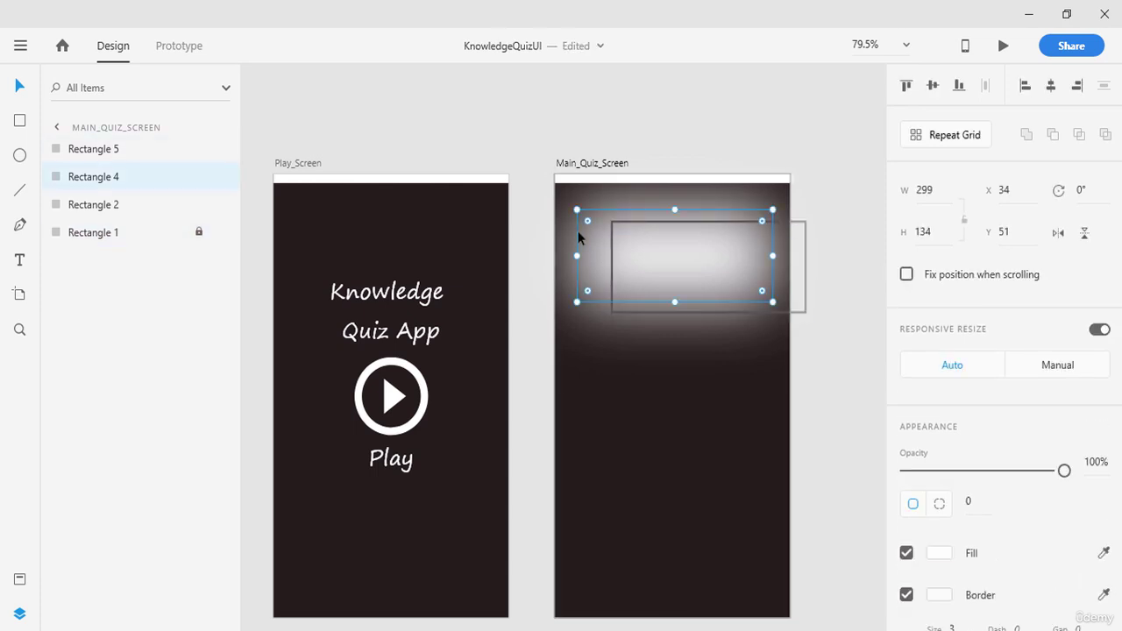
left_click(611, 245)
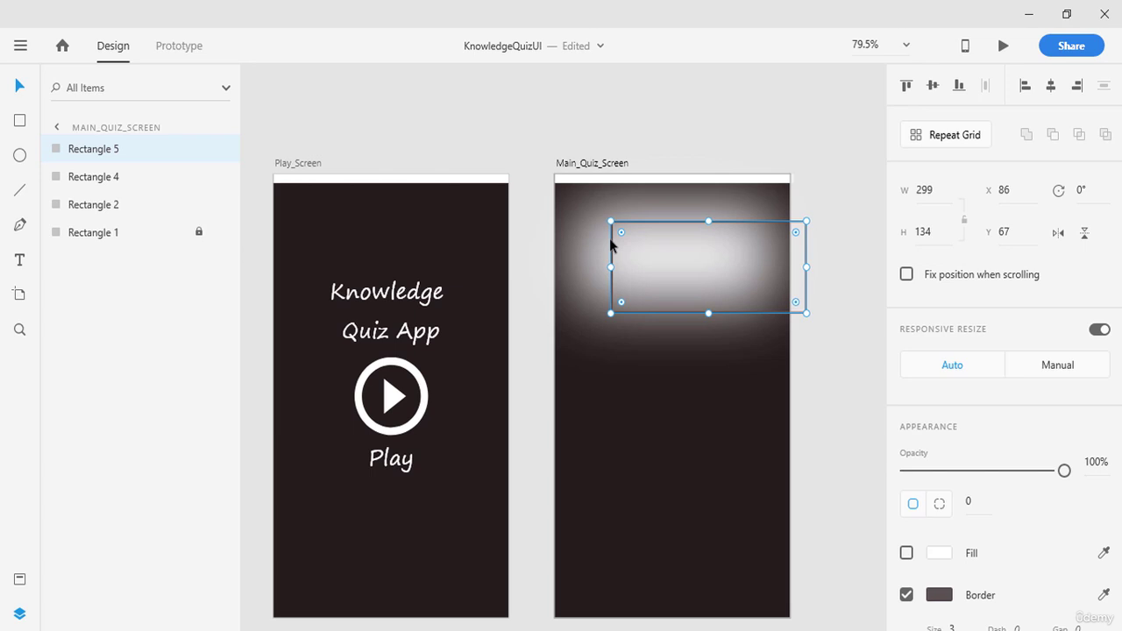
left_click_drag(610, 241, 594, 236)
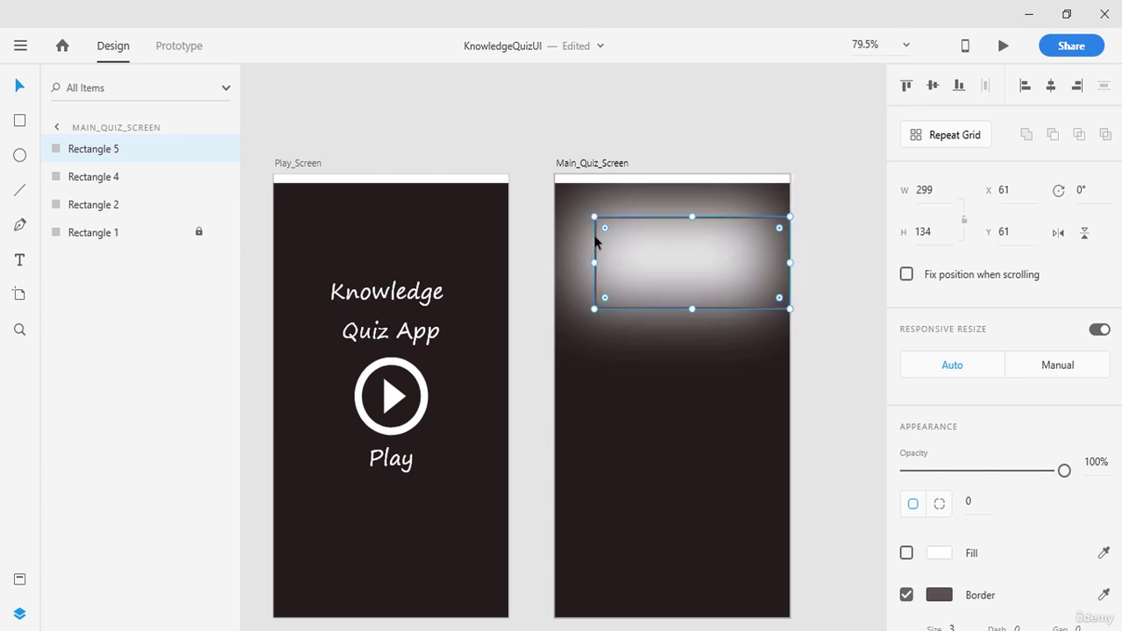
left_click(1051, 86)
- Align the outlined and blurred rectangles to a common vertical middle and group them
left_click(842, 220)
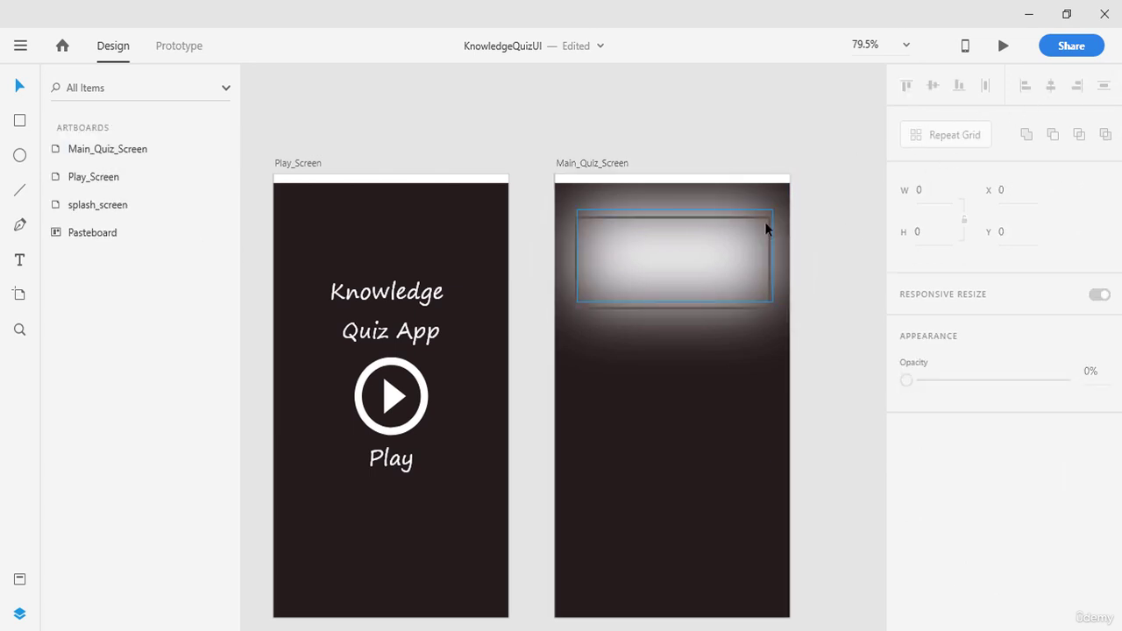
left_click(766, 228)
left_click(769, 220, "shift")
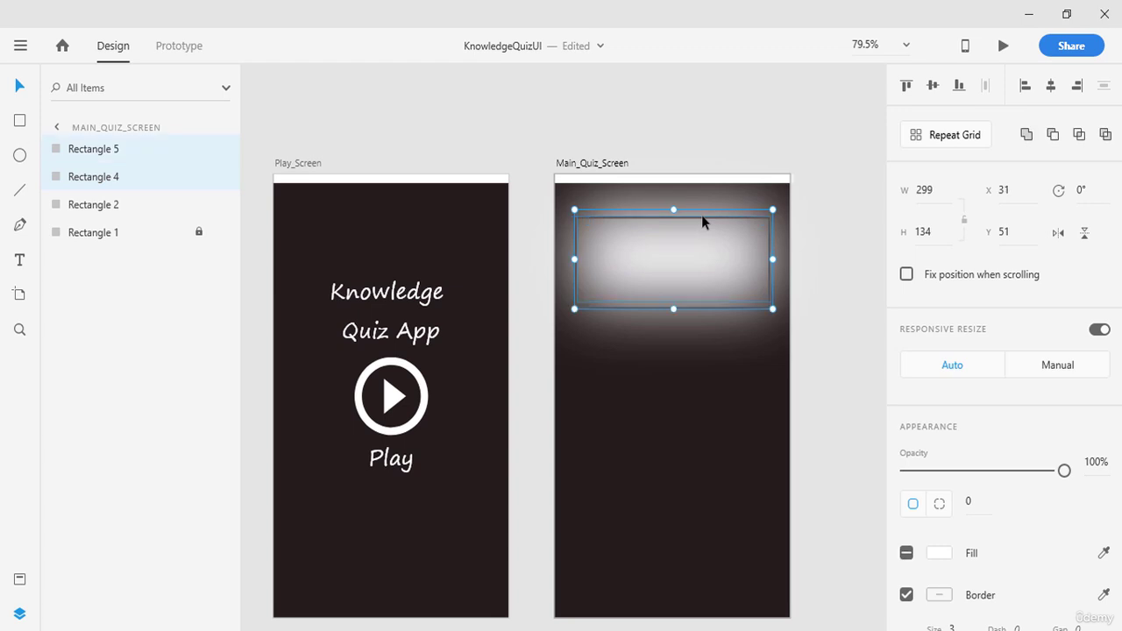
left_click(932, 85)
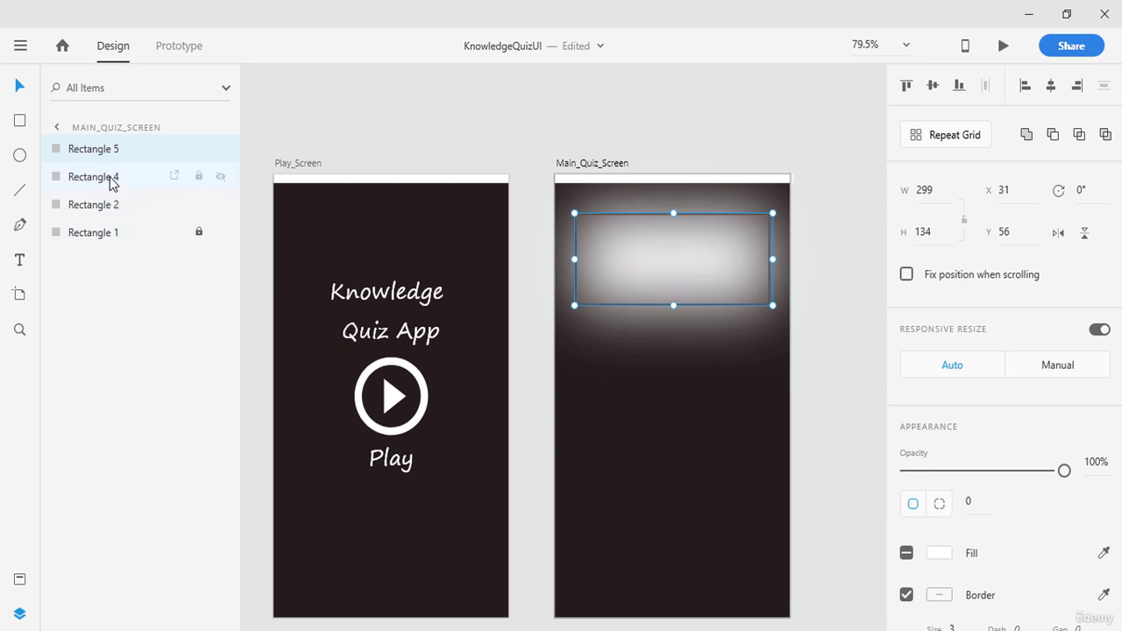
key("ctrl+g")
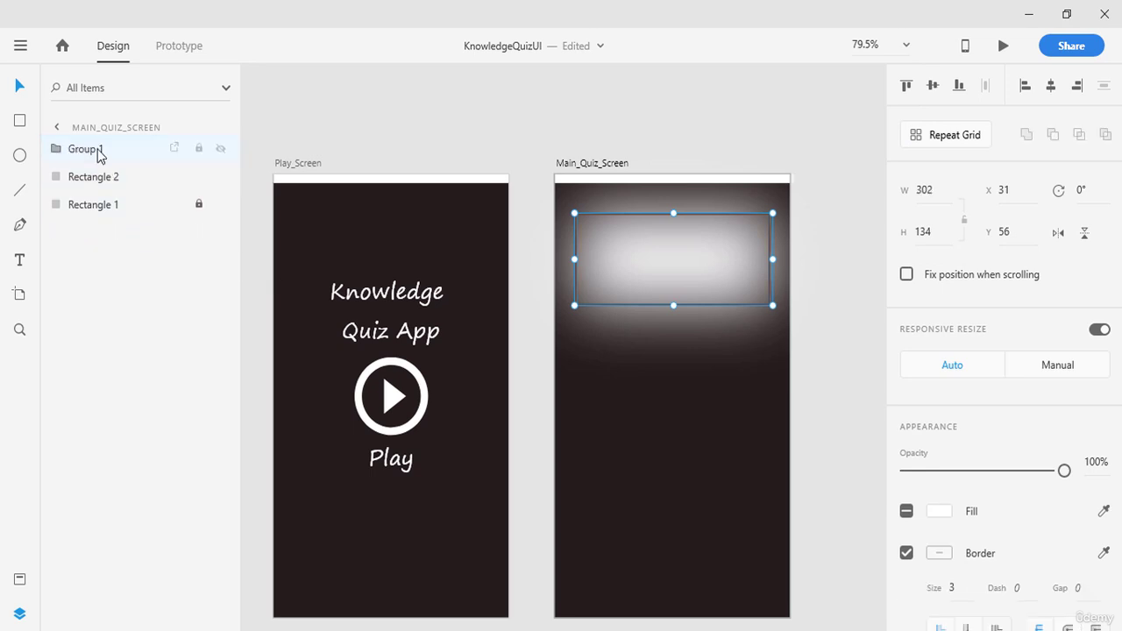
- Rename the new group as question_container
double_click(98, 152)
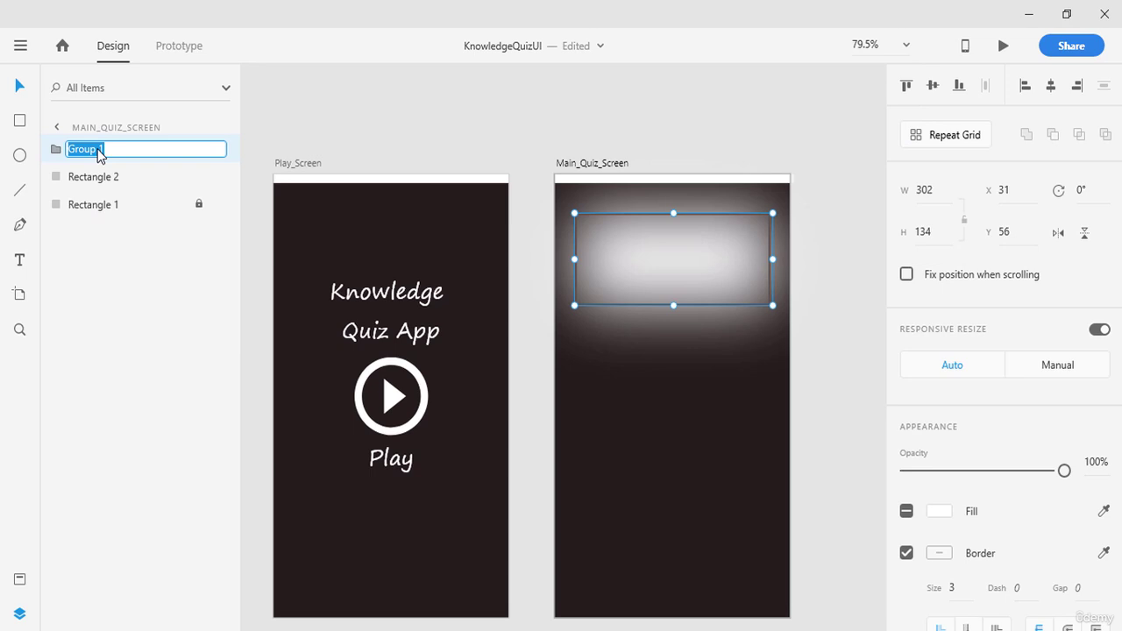
type("question_containe")
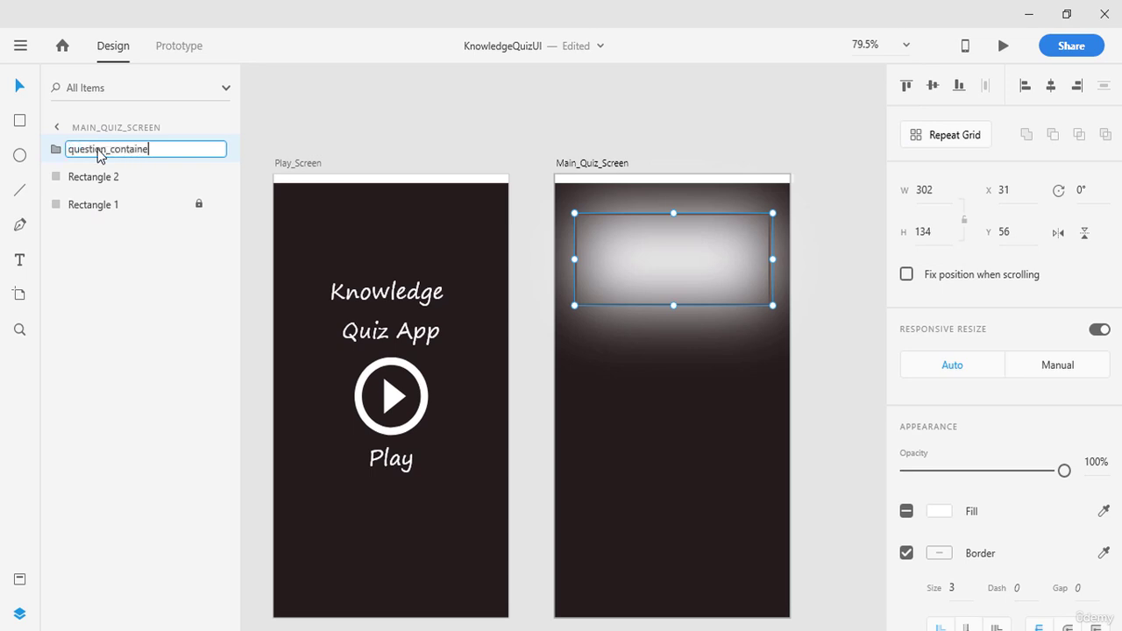
type("r")
key("Return")
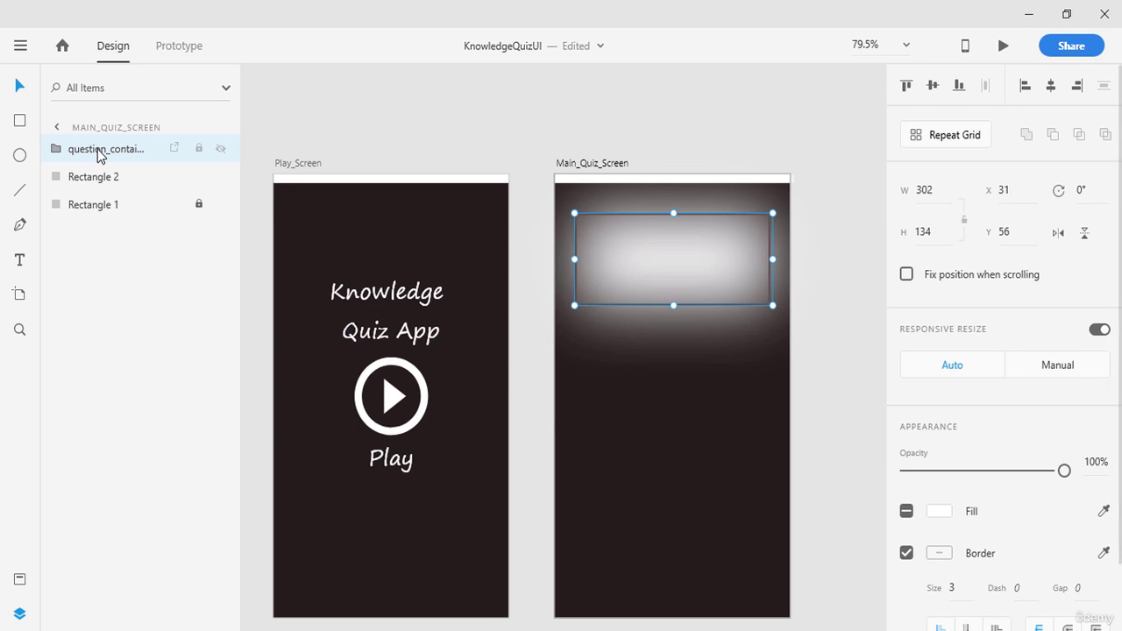
left_click(824, 307)
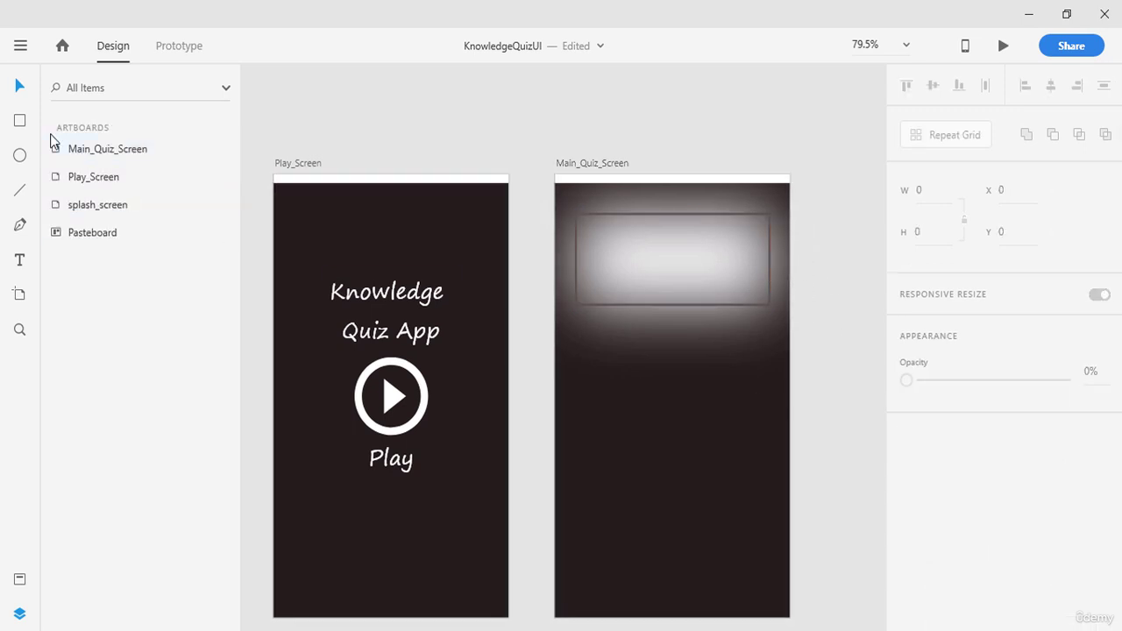
- Try an unfilled rectangle about 288 by 54 with border size 3 below the question container, then delete it
left_click(20, 120)
mouse_move(581, 358)
left_mouse_down()
mouse_move(623, 394)
mouse_move(715, 414)
mouse_move(770, 397)
left_mouse_up()
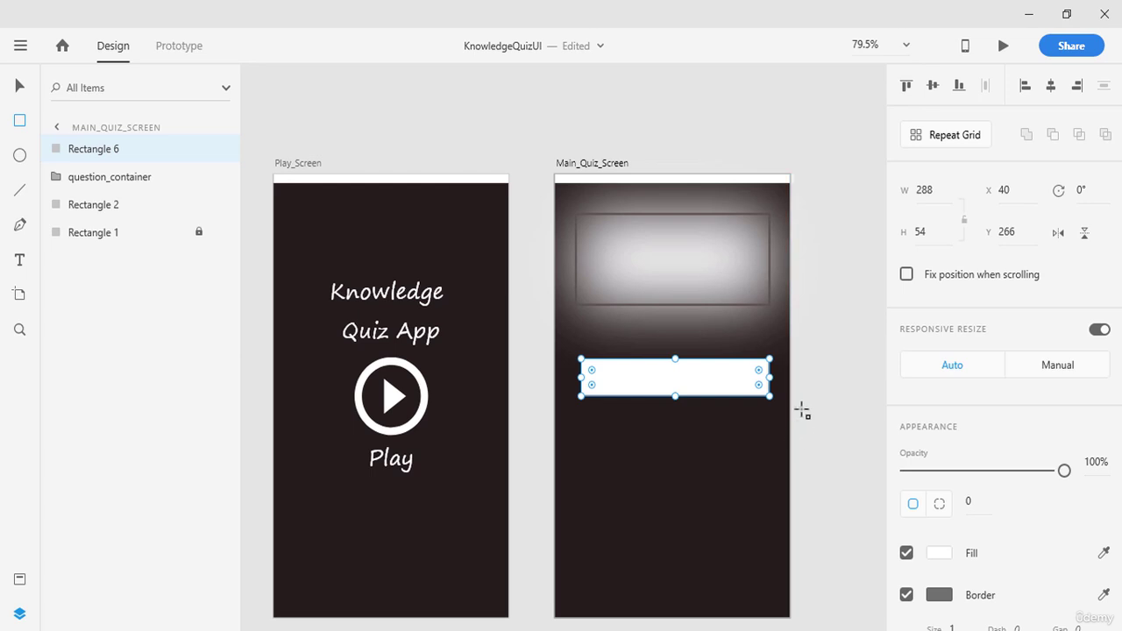
scroll(918, 538, "down", 3)
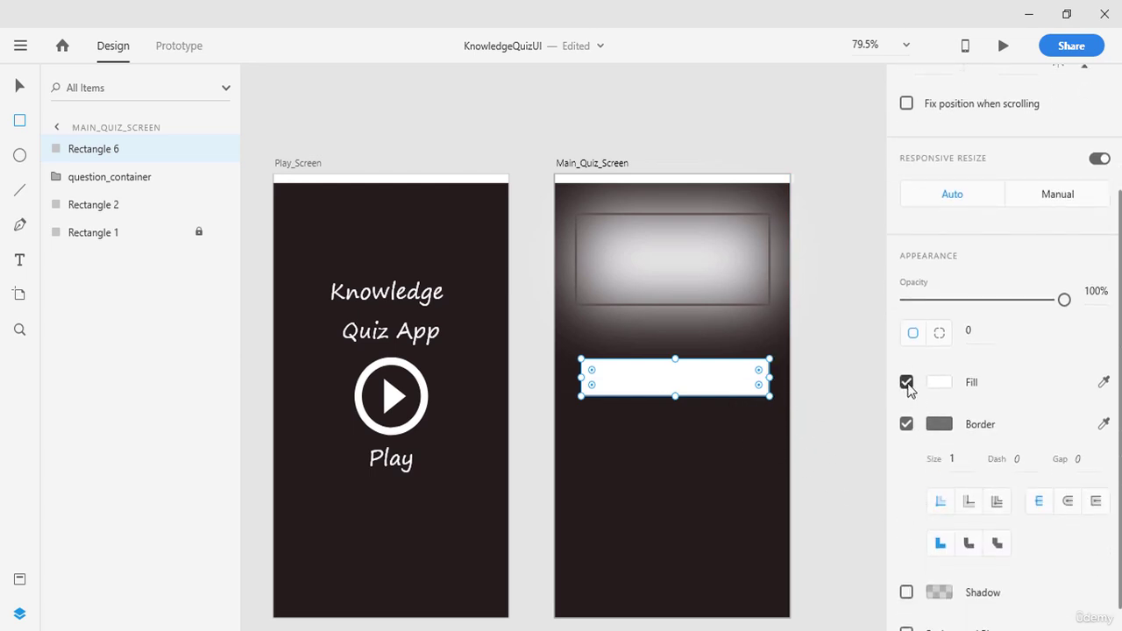
left_click(906, 383)
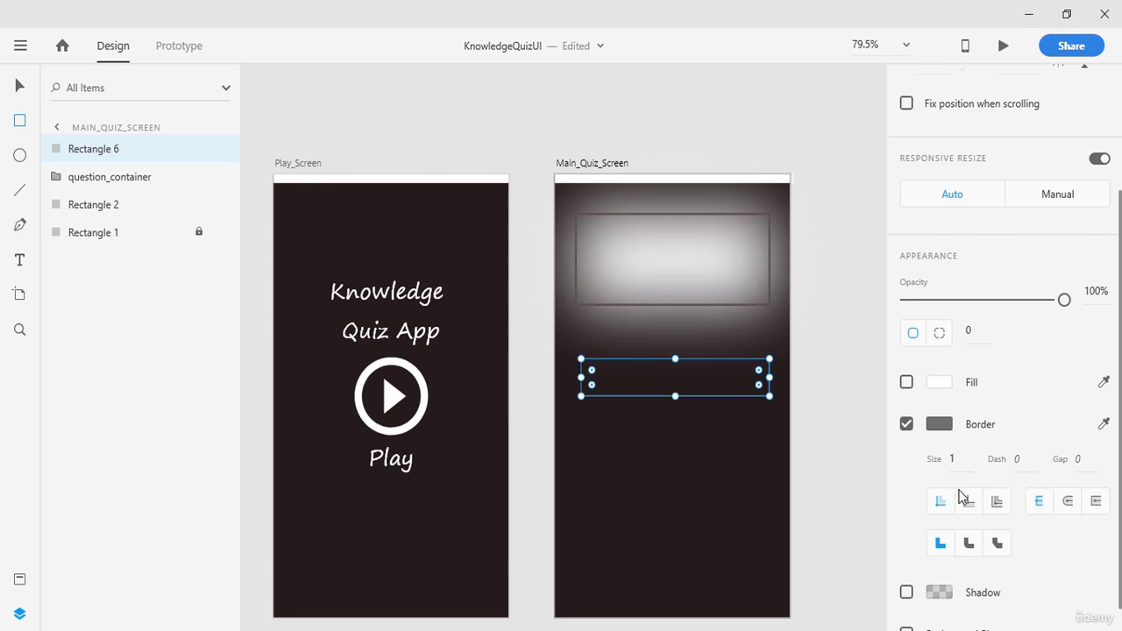
left_click(943, 458)
type("3")
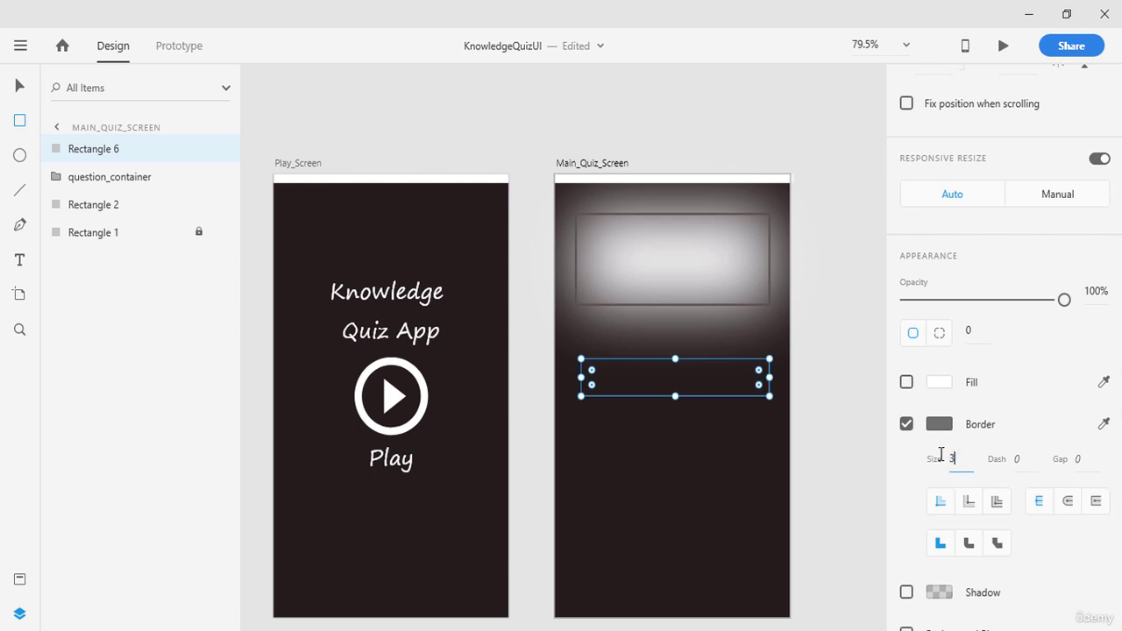
type("3")
key("Return")
key("Delete")
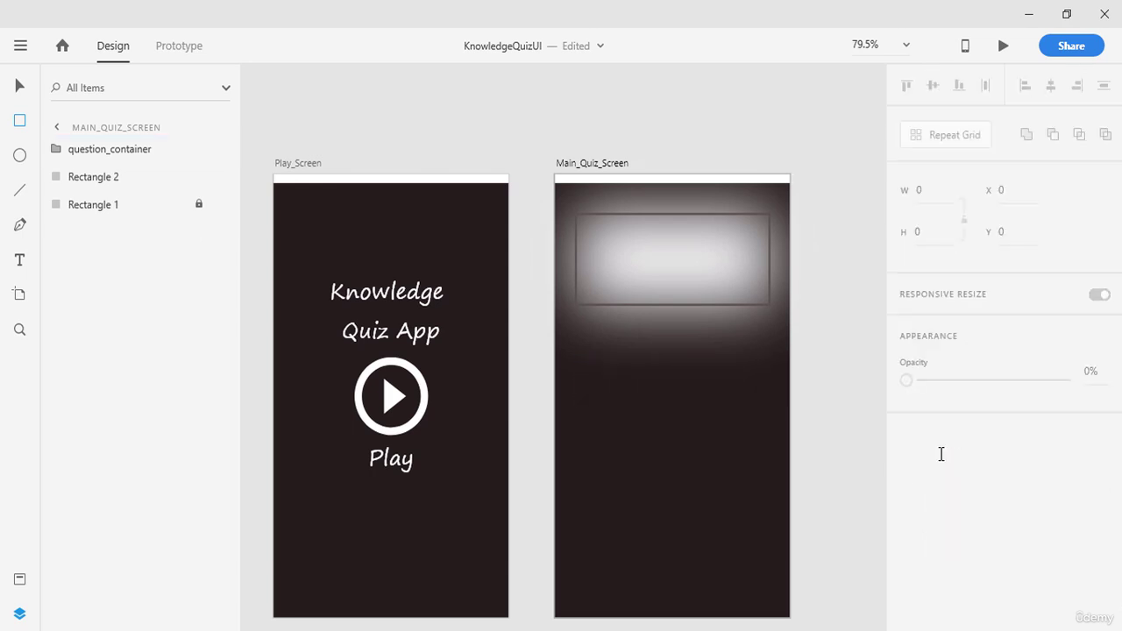
- Restore the deleted unfilled rectangle below the question container and set its border size to 3
key("ctrl+z")
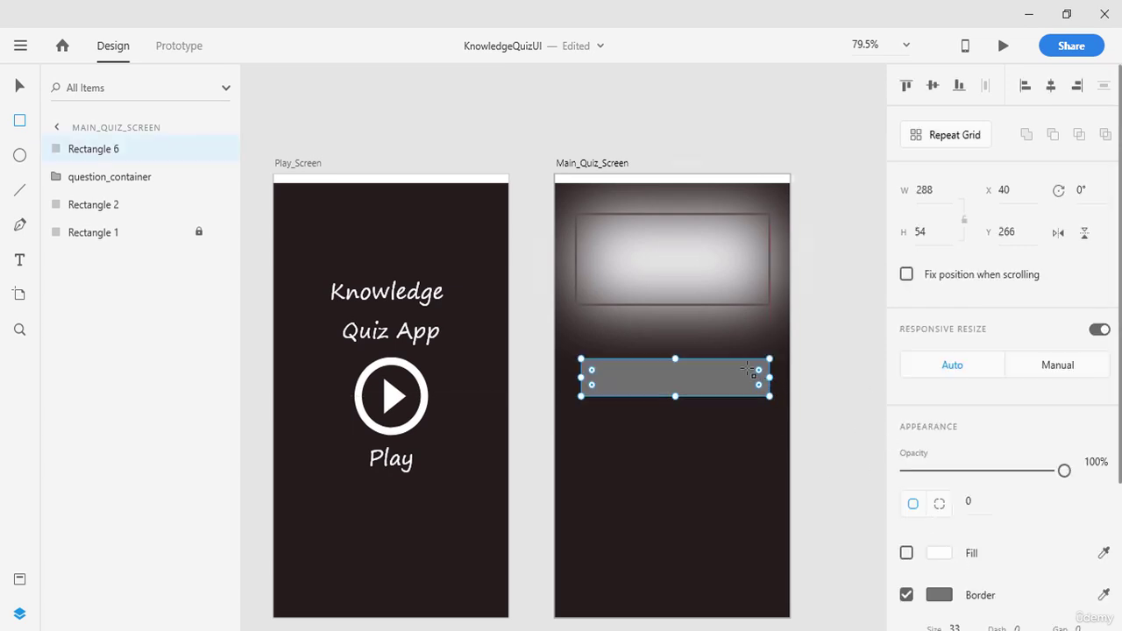
left_click(23, 91)
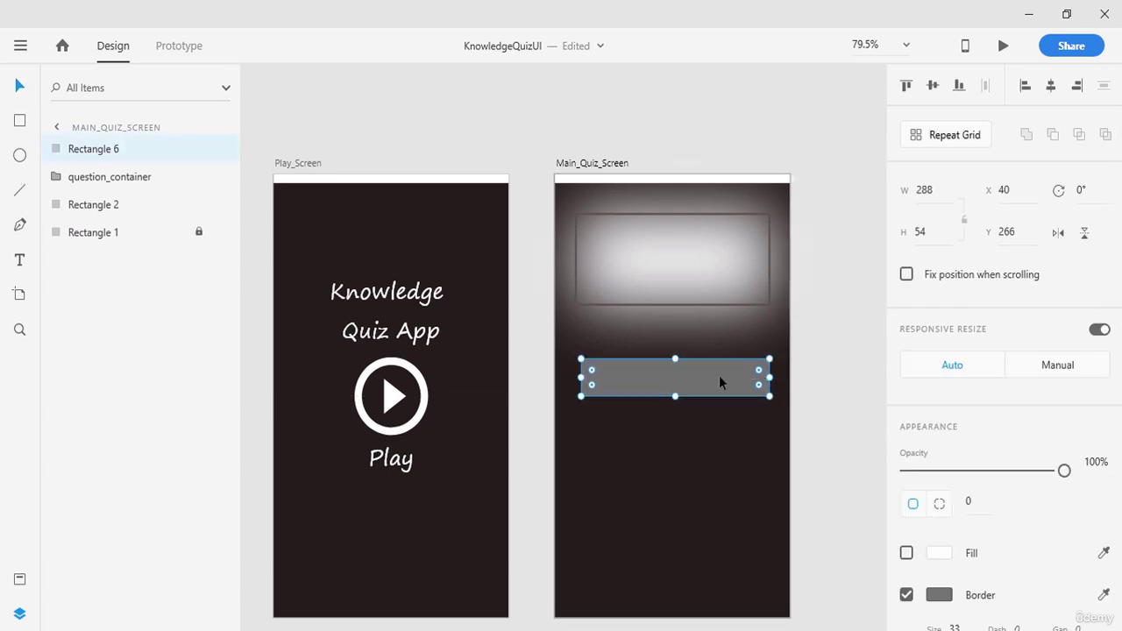
scroll(956, 526, "down", 3)
left_click(970, 424)
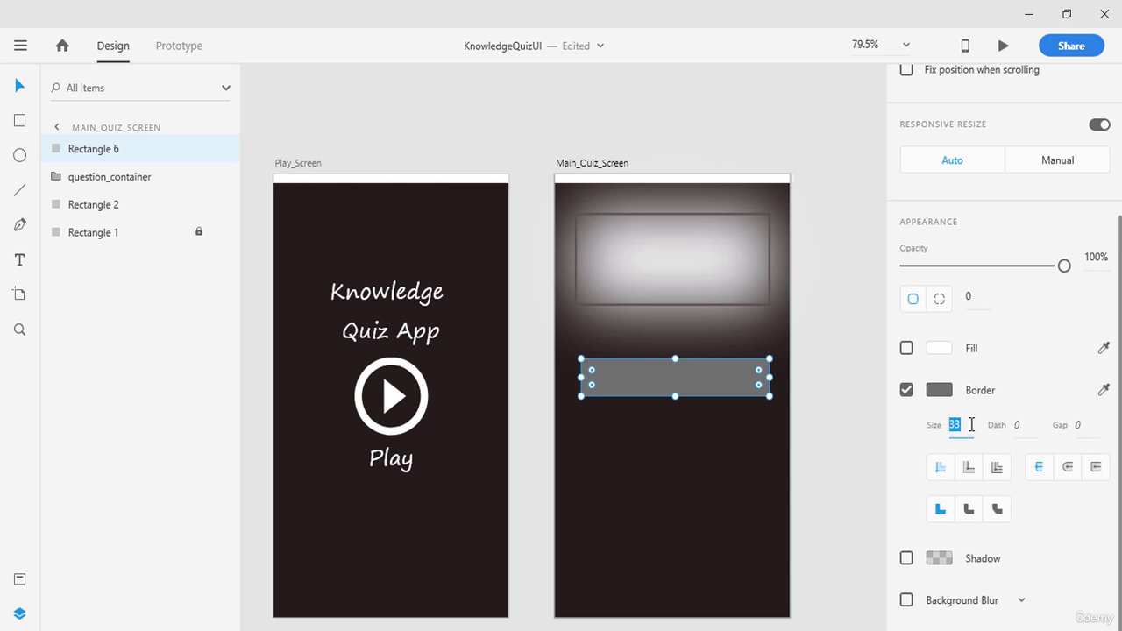
left_click(972, 424)
key("BackSpace")
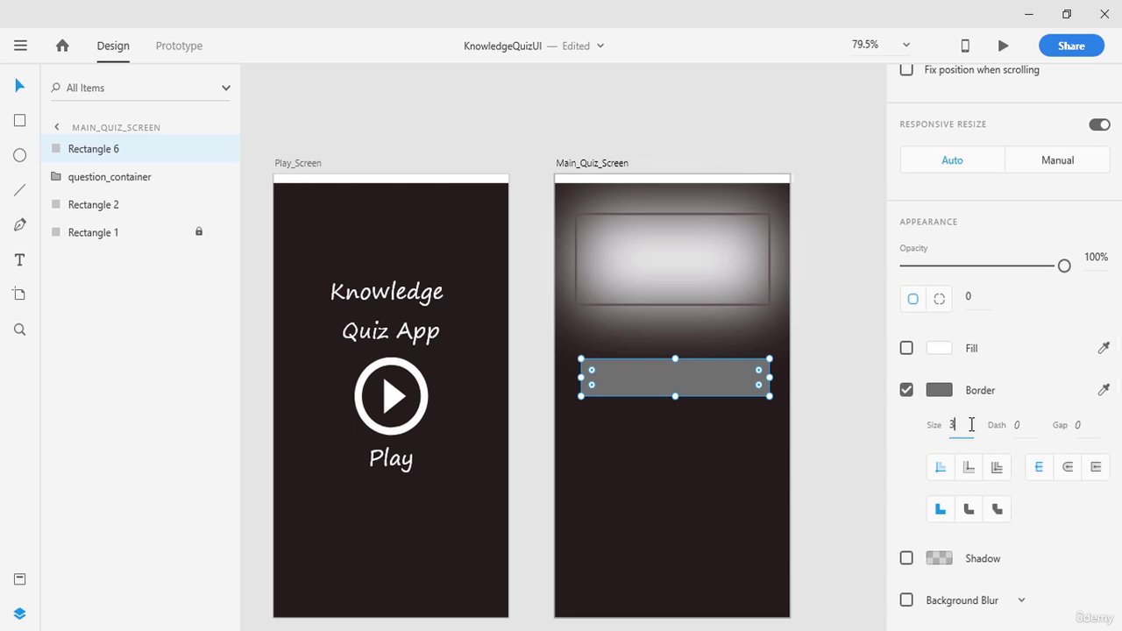
key("Return")
left_click(832, 442)
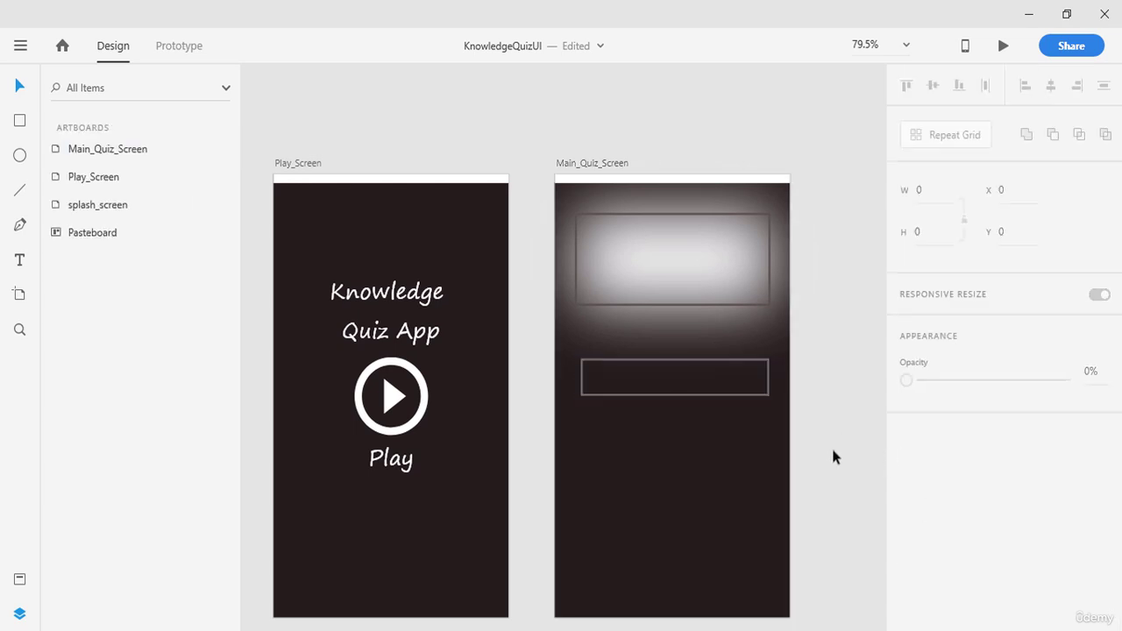
- Center the outlined rectangle below the question container horizontally on the Main_Quiz_Screen artboard
left_click(722, 367)
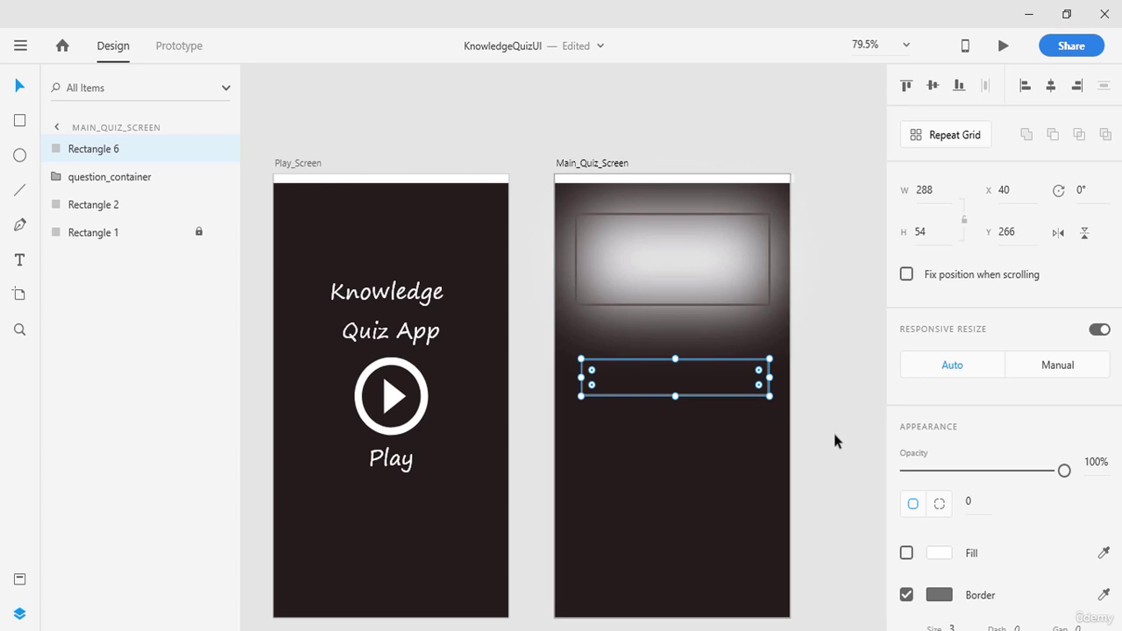
scroll(832, 434, "up", 2)
left_click(865, 442)
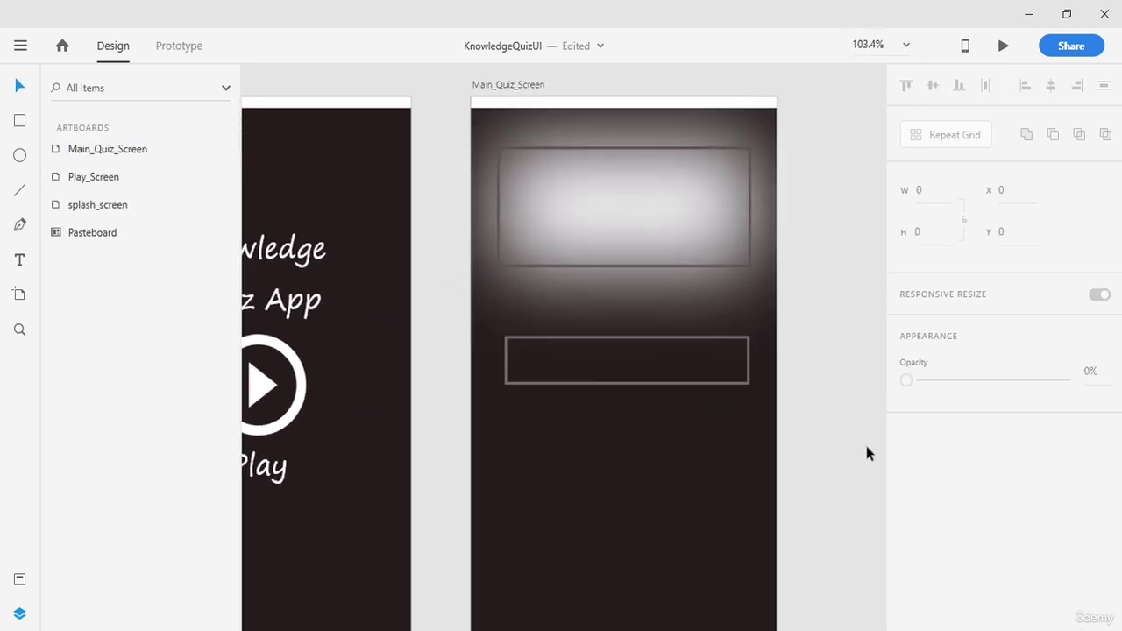
left_click(635, 341)
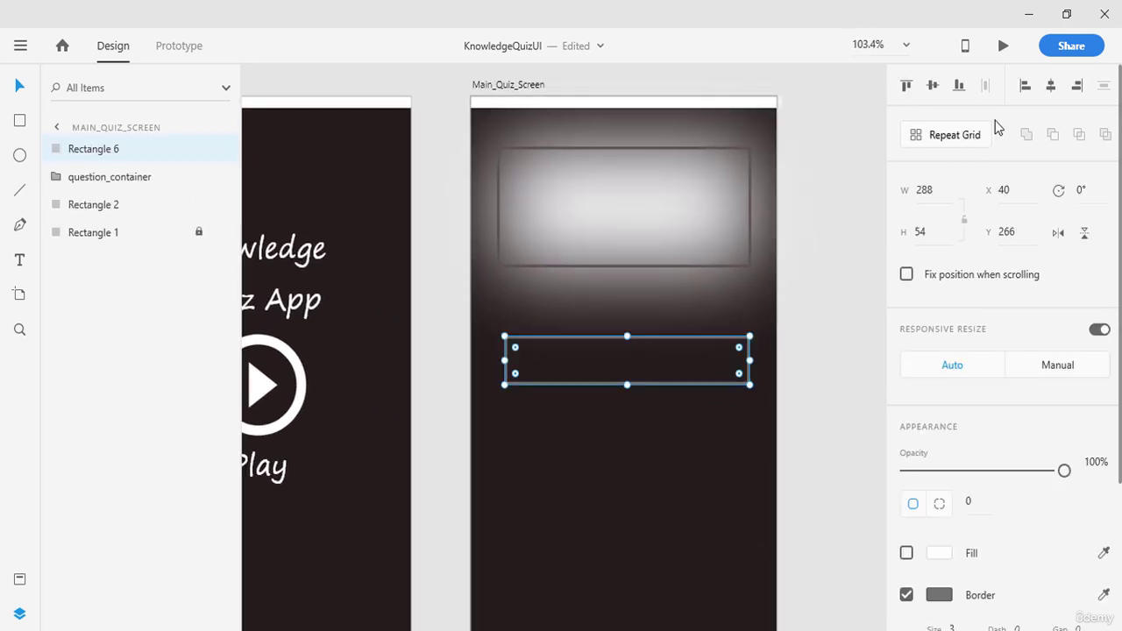
left_click(759, 372)
scroll(756, 372, "down", 2)
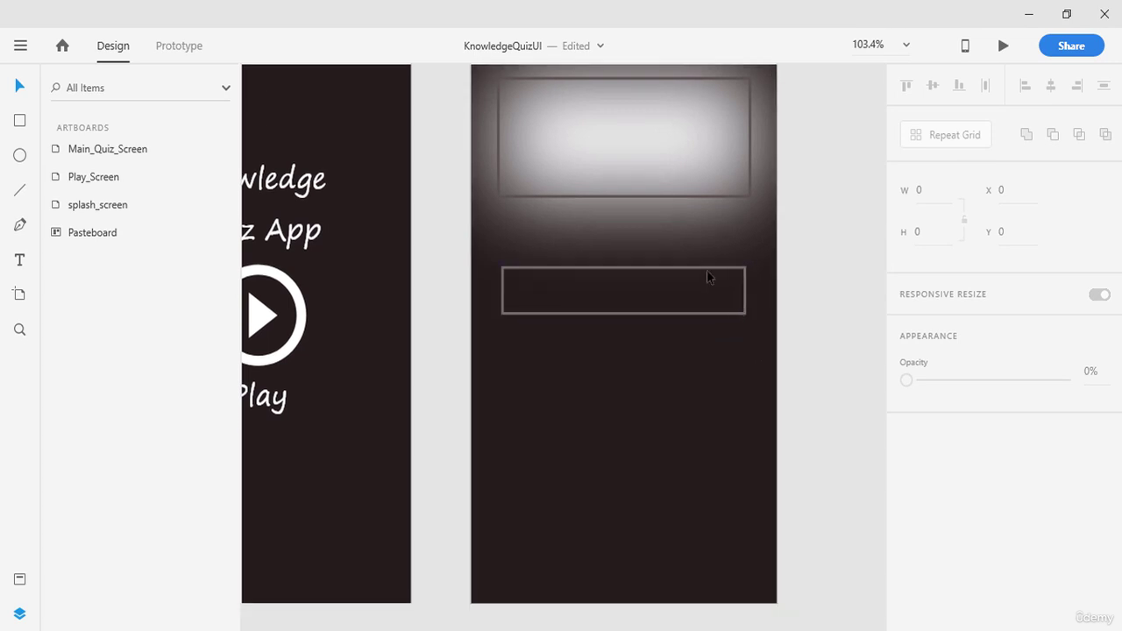
- Duplicate the outlined rectangle and place the copy directly below it at X 36, Y 340
left_click(706, 270)
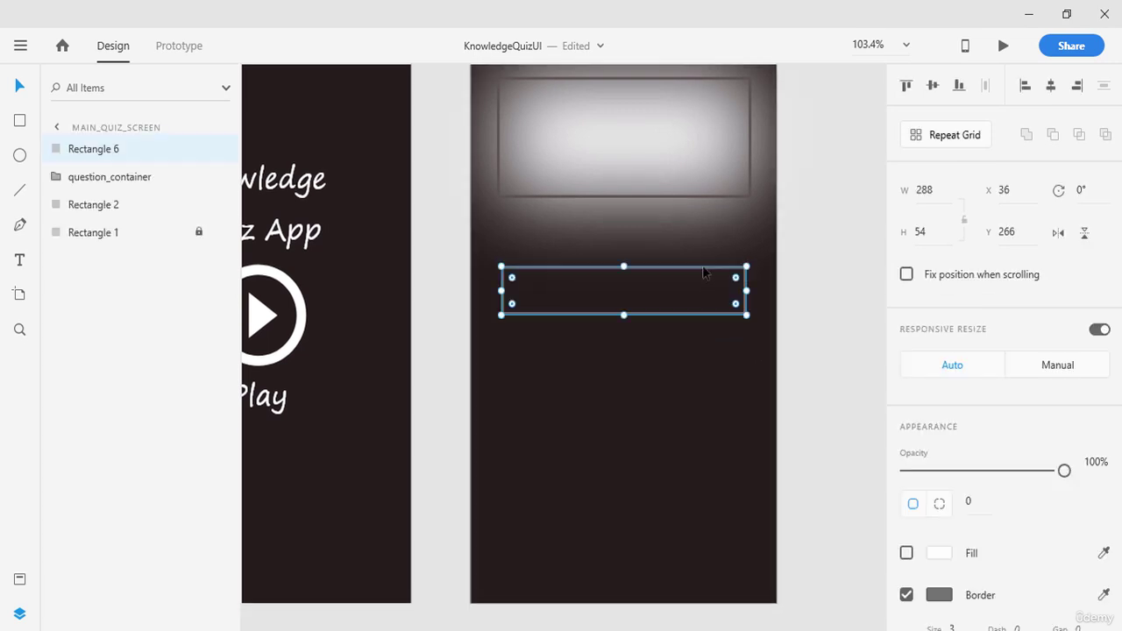
key("ctrl+d")
left_click_drag(703, 273, 705, 338)
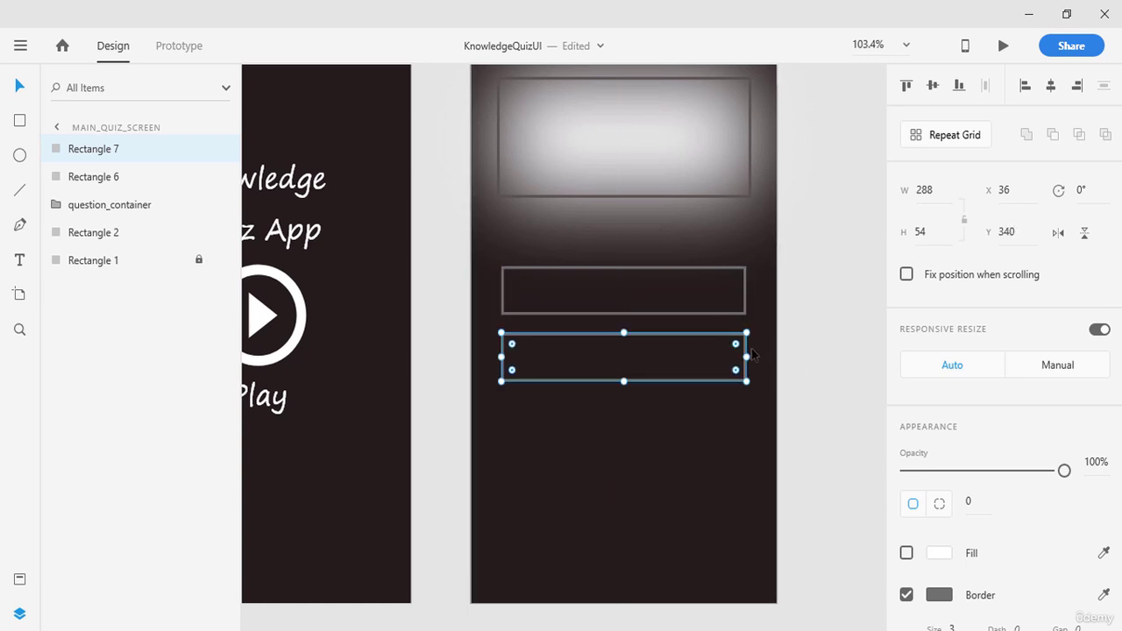
left_click(770, 325)
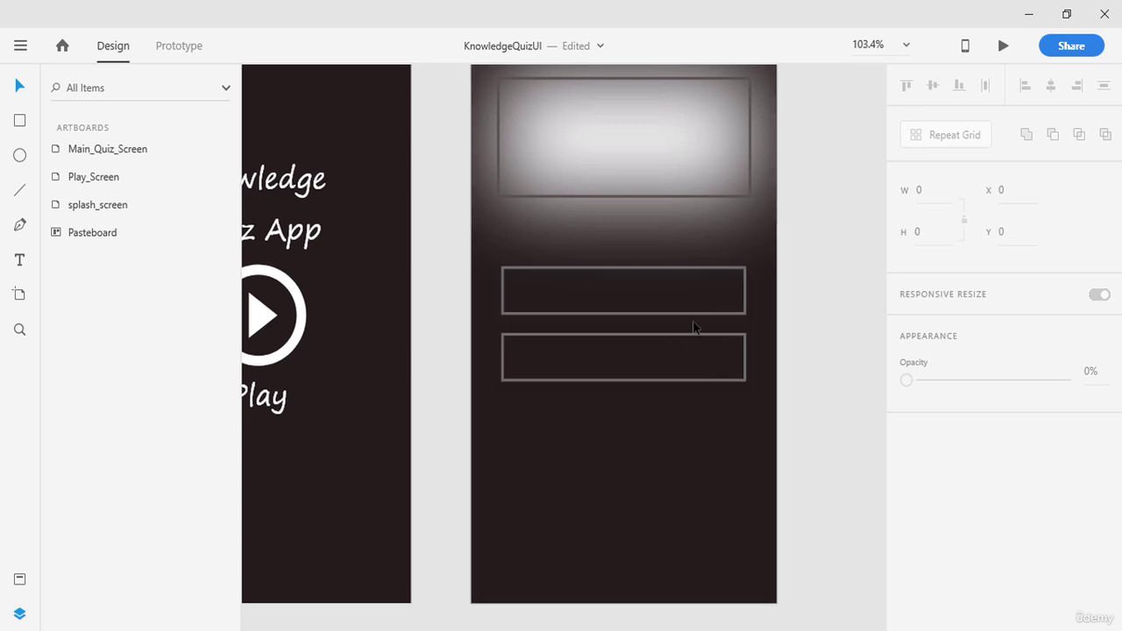
- Duplicate both outlined rectangles together and place the copies below them with equal spacing, the lowest at Y 488
left_click(609, 275)
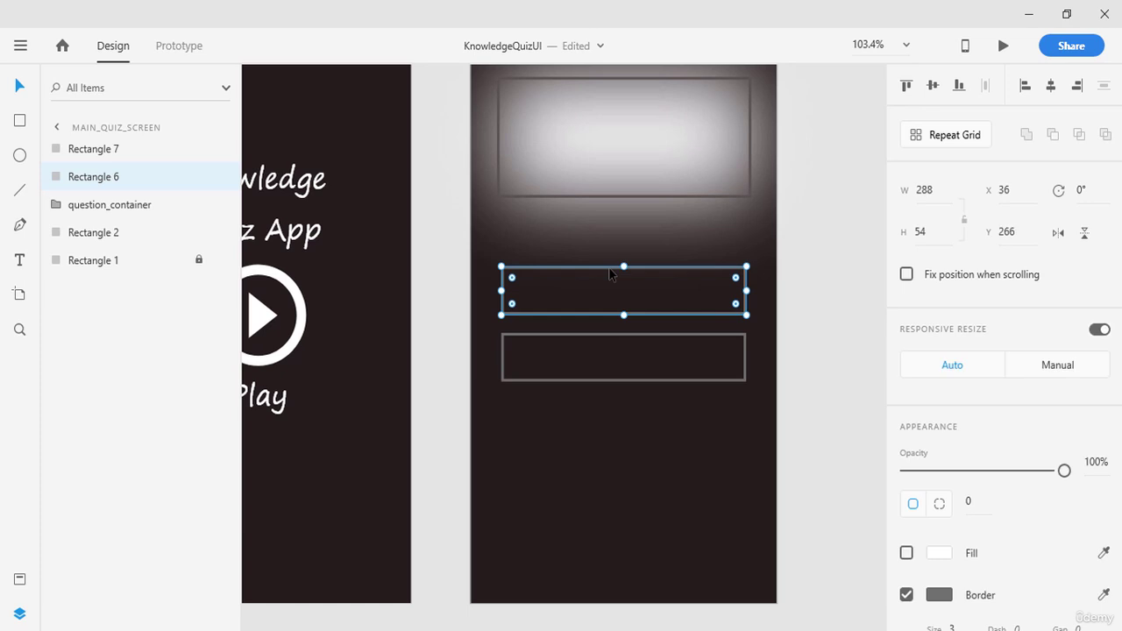
left_click(593, 344)
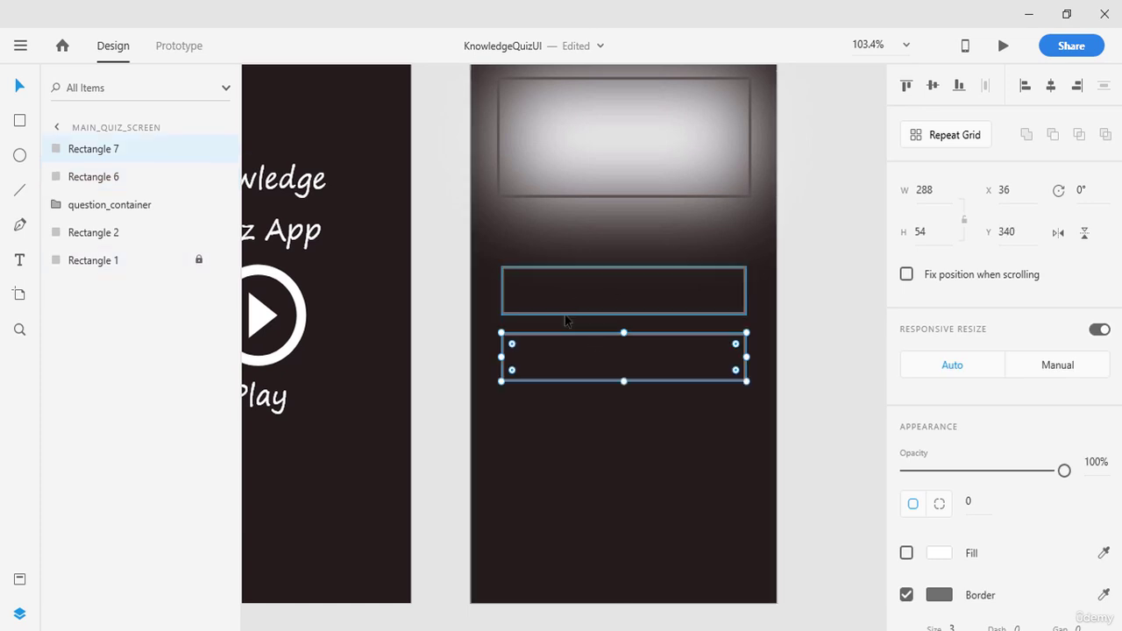
left_click(565, 315, "shift")
key("ctrl+d")
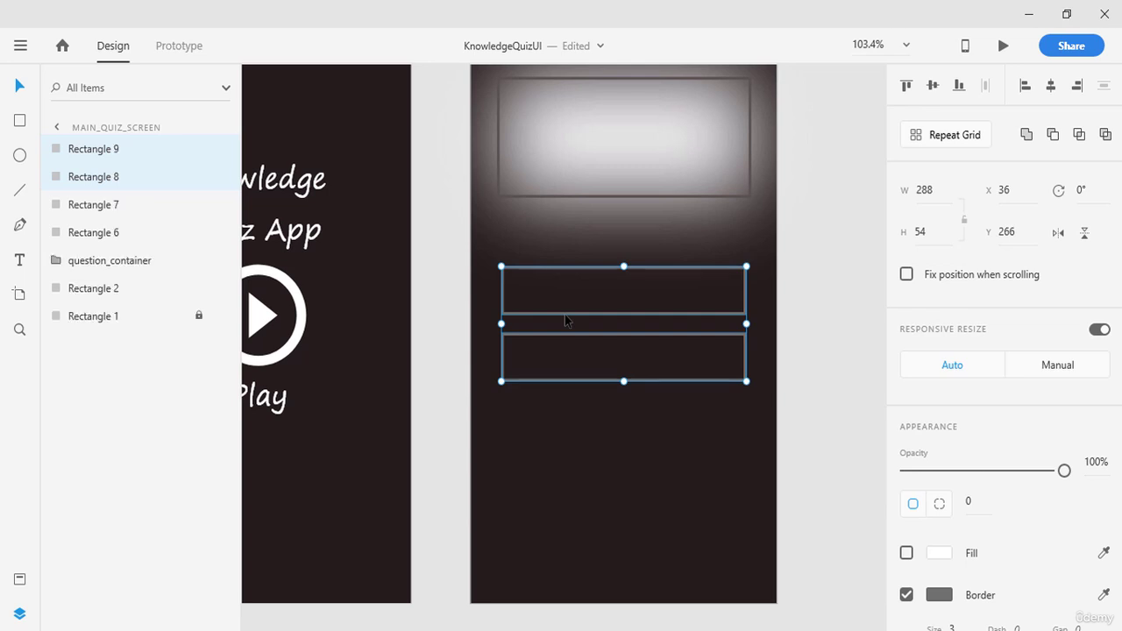
left_click_drag(566, 321, 566, 452)
left_click(791, 376)
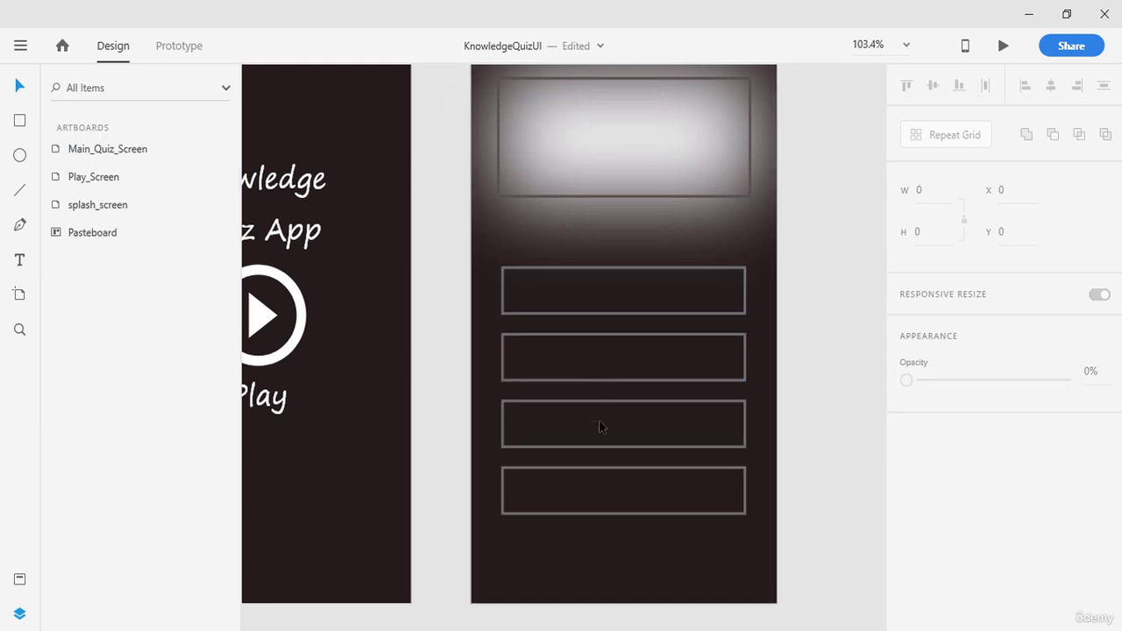
- Duplicate the lowest outlined rectangle, move the copy to the artboard's bottom edge at Y 586, and stretch it to the full 360 width
scroll(621, 507, "down", 3)
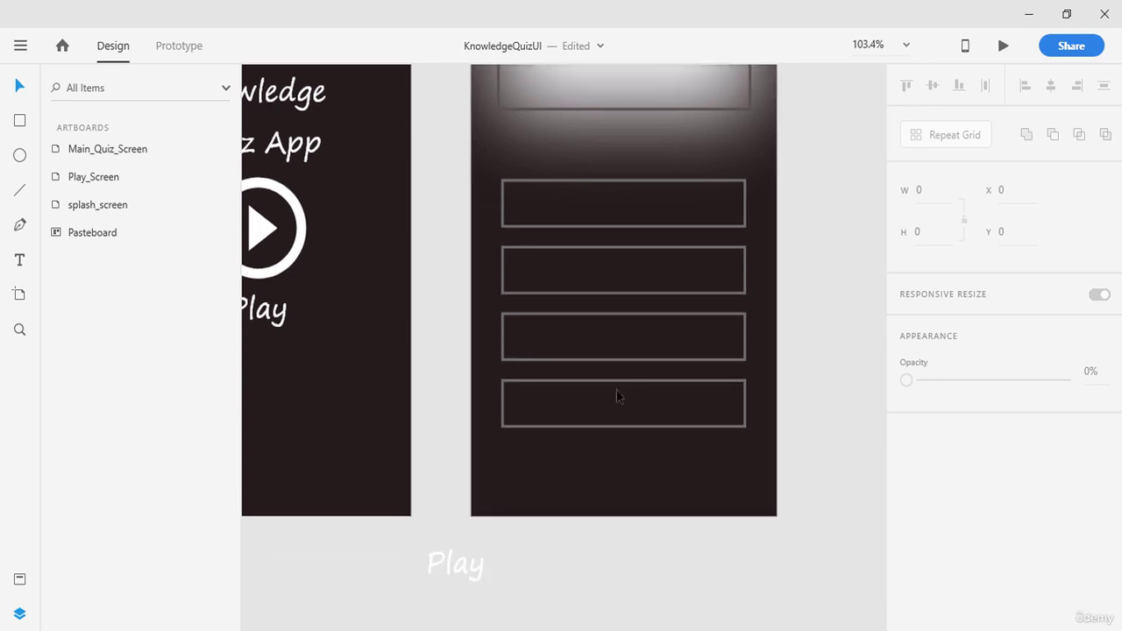
left_click(611, 388)
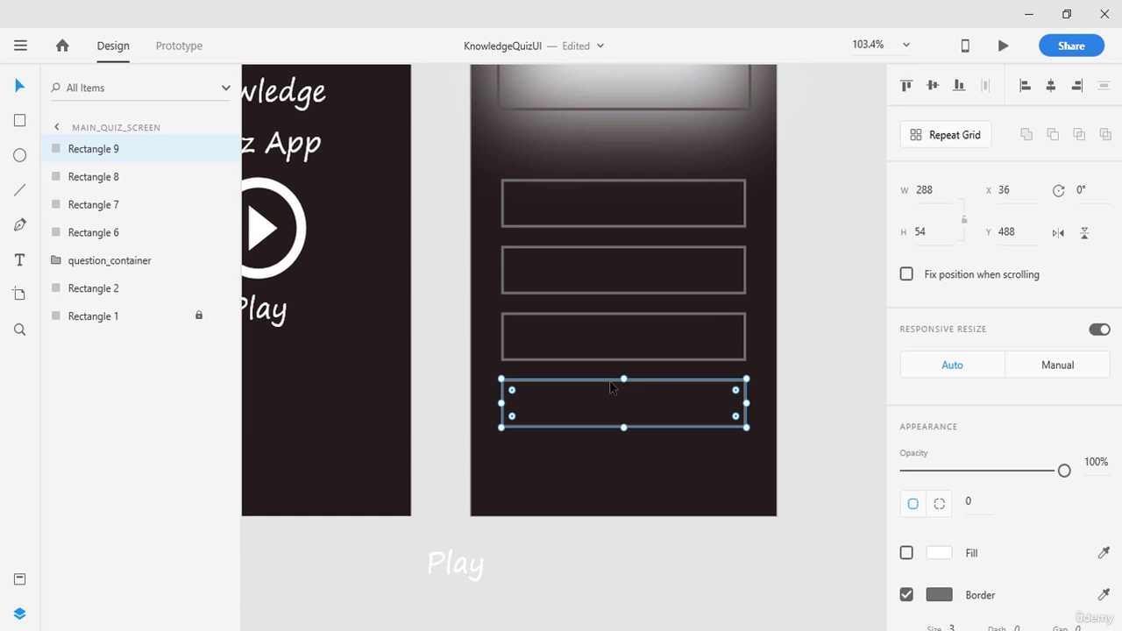
key("ctrl+d")
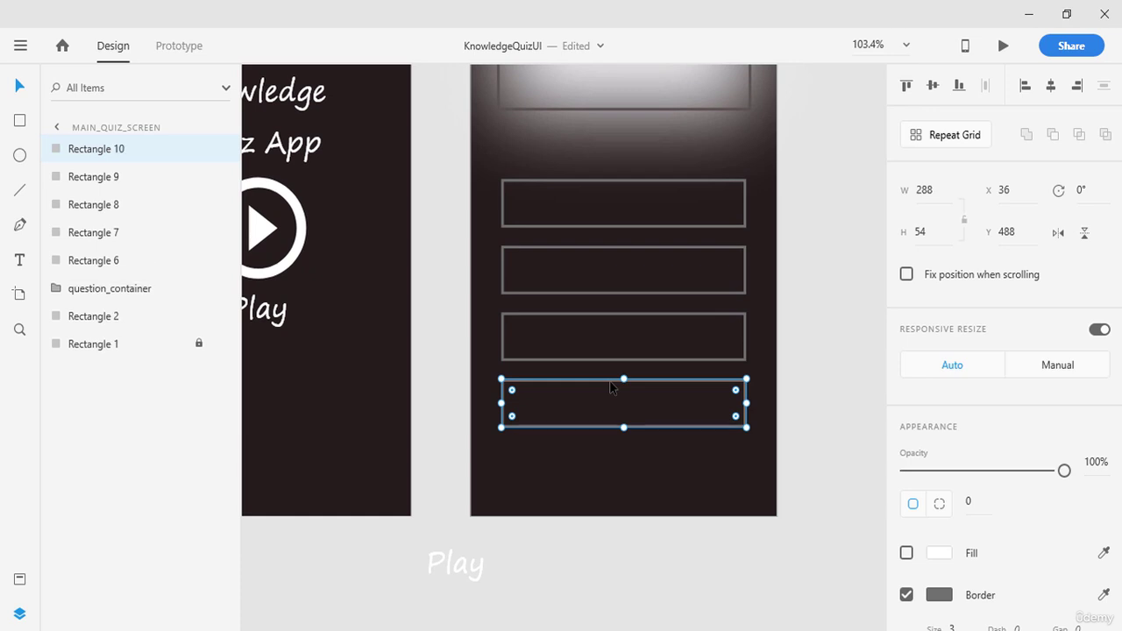
left_click_drag(611, 389, 606, 475)
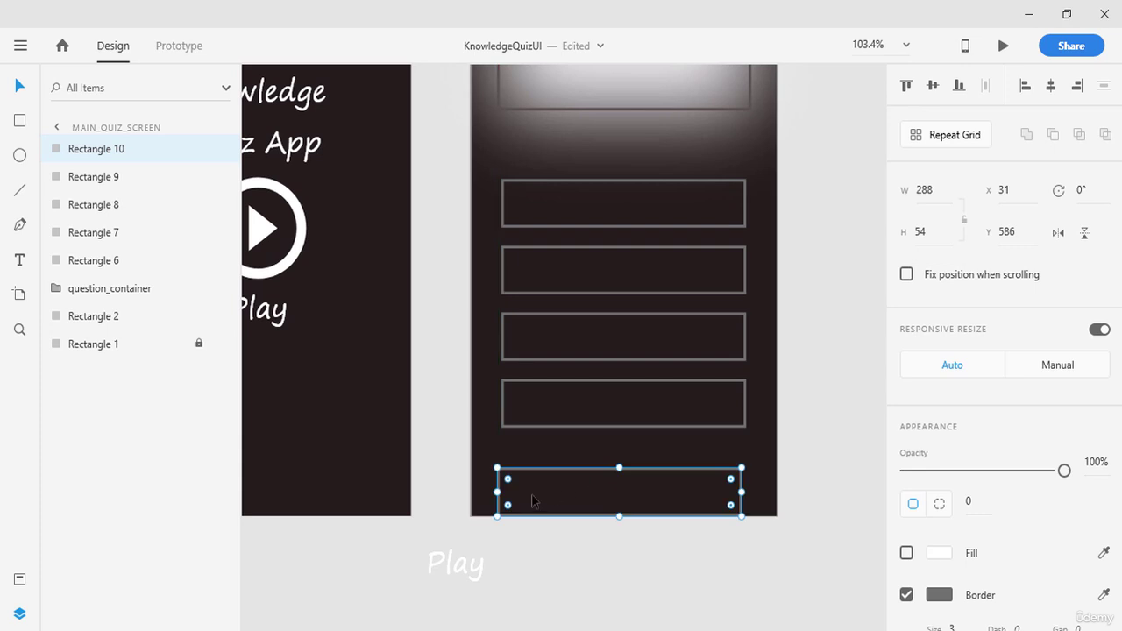
left_click_drag(497, 492, 471, 491)
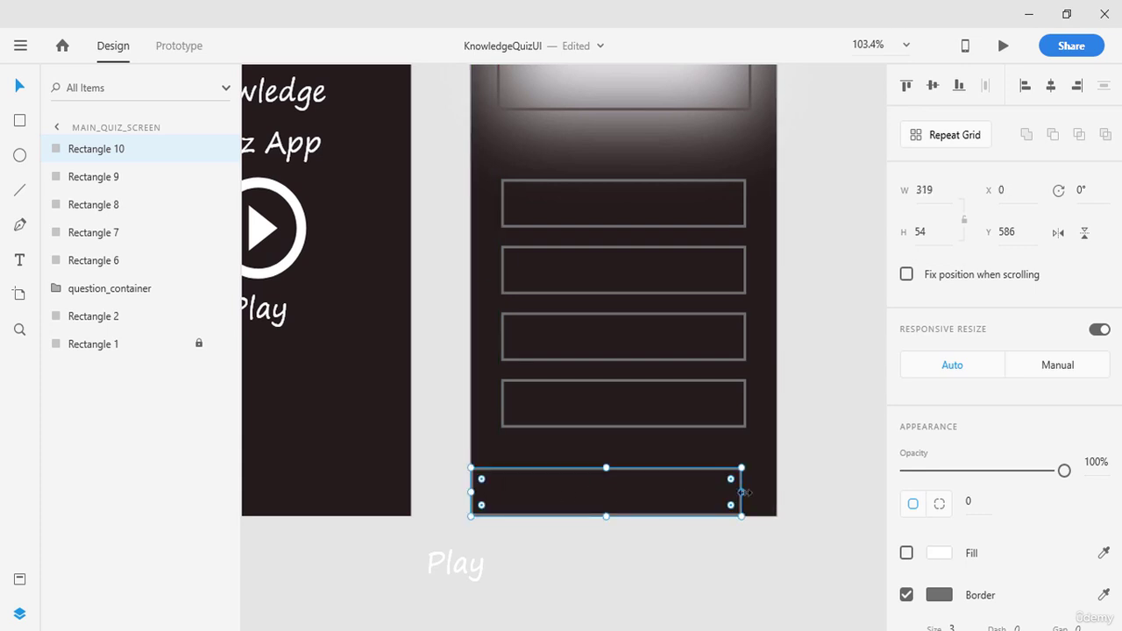
left_click_drag(741, 492, 776, 496)
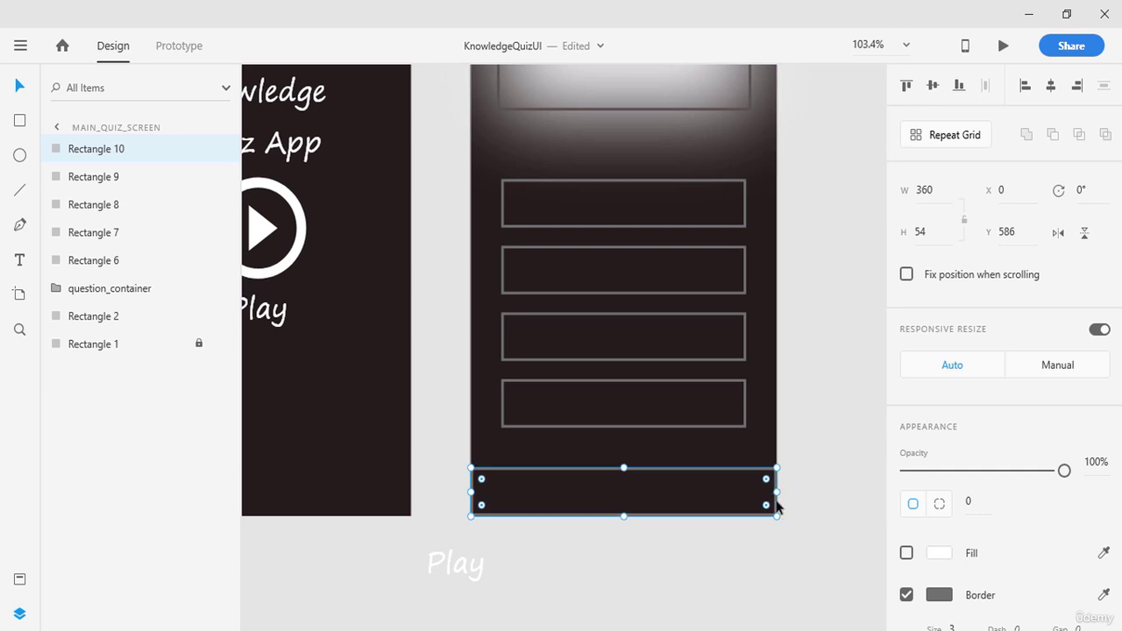
- Remove the bottom bar's border and give it a solid fill of #BEB3B3
scroll(763, 526, "down", 1)
left_click(906, 595)
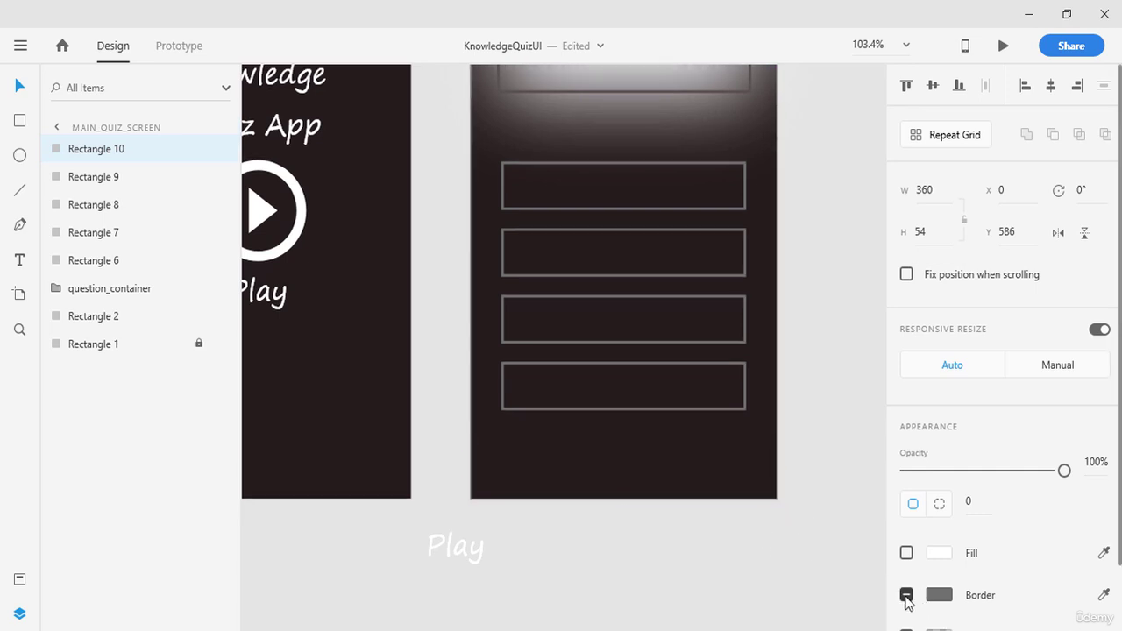
left_click(906, 553)
left_click(939, 554)
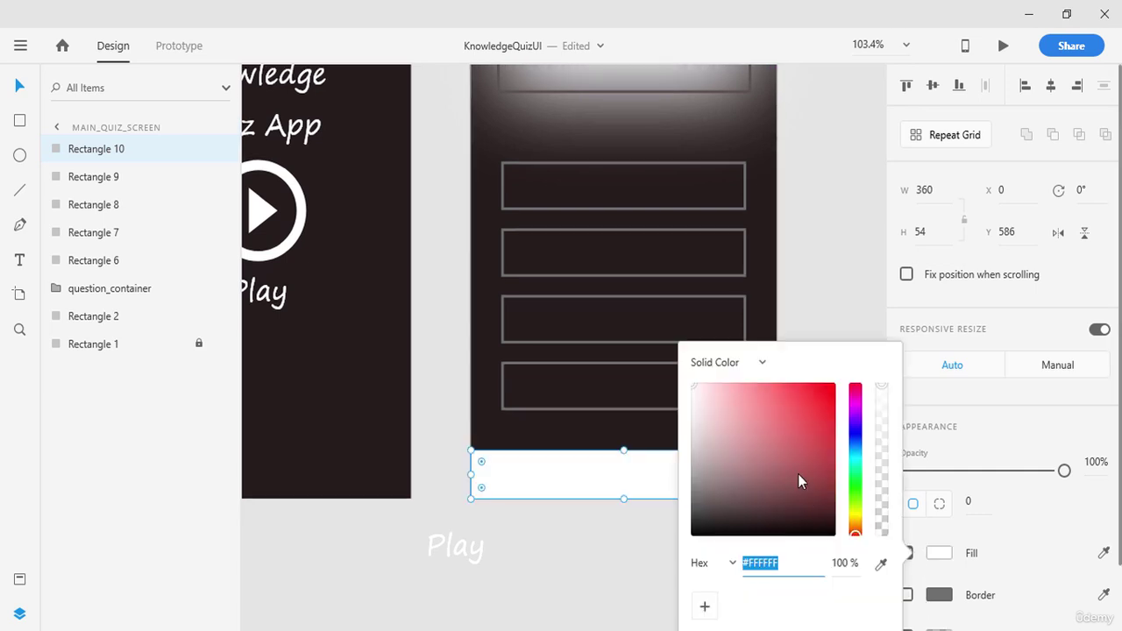
left_click(700, 421)
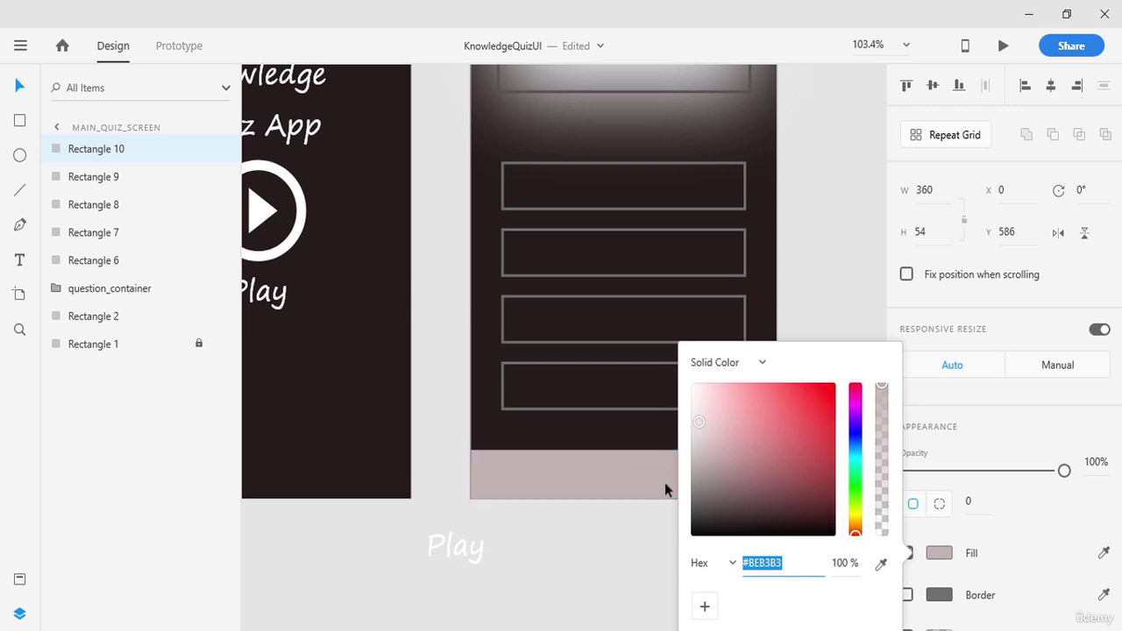
left_click(642, 528)
scroll(672, 549, "up", 3)
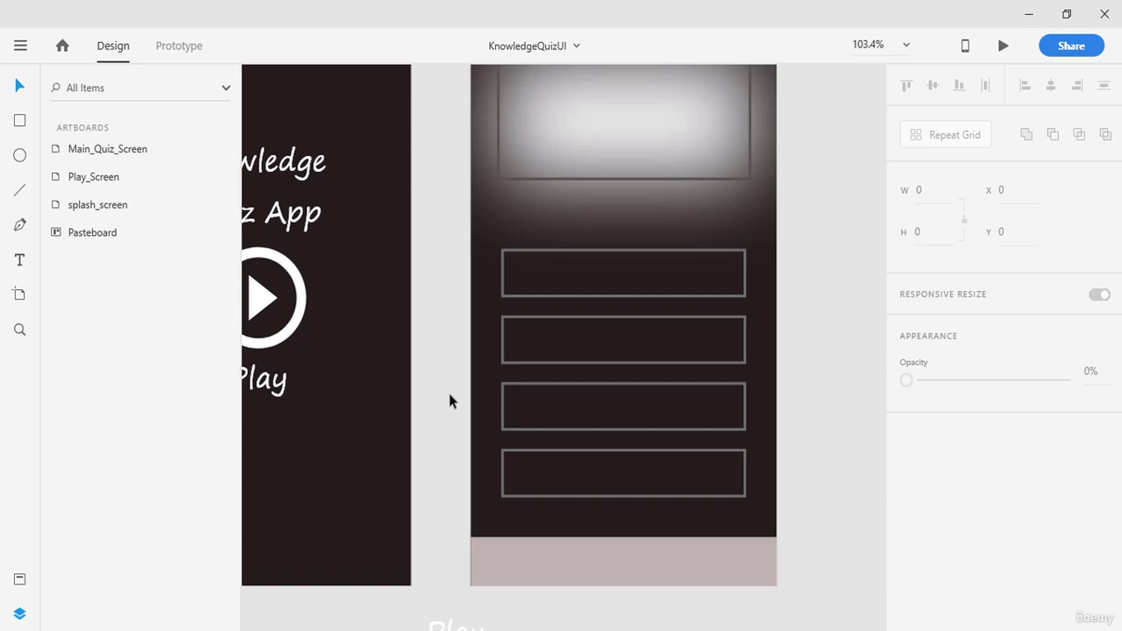
- Import the right and wrong icon files from the desktop onto the pasteboard below the Main_Quiz_Screen artboard
scroll(543, 422, "down", 2)
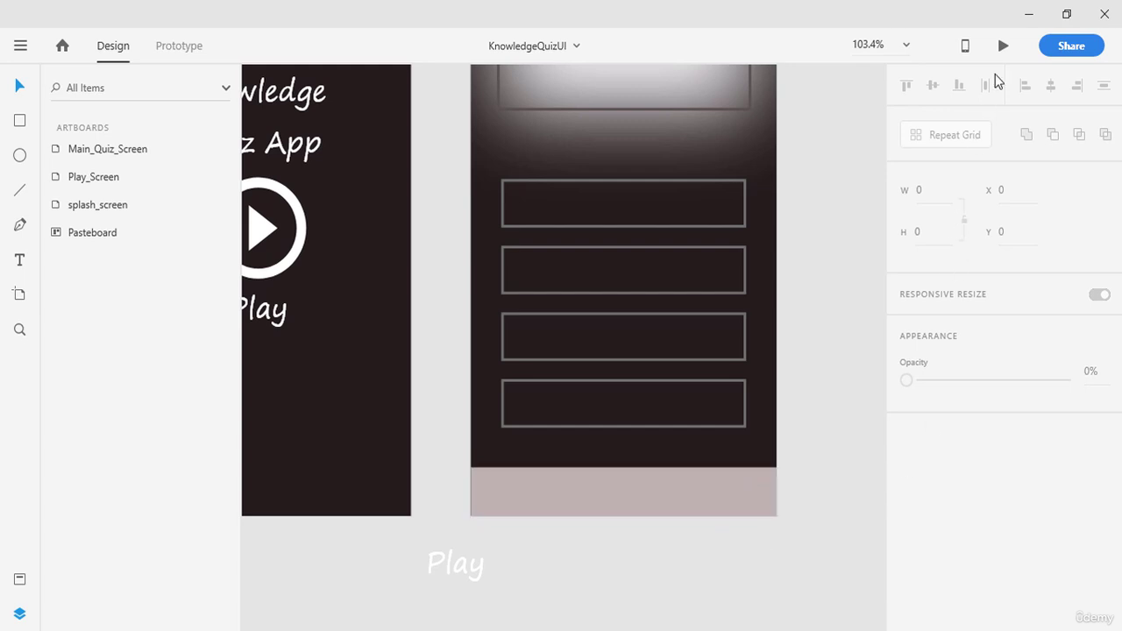
left_click(1028, 15)
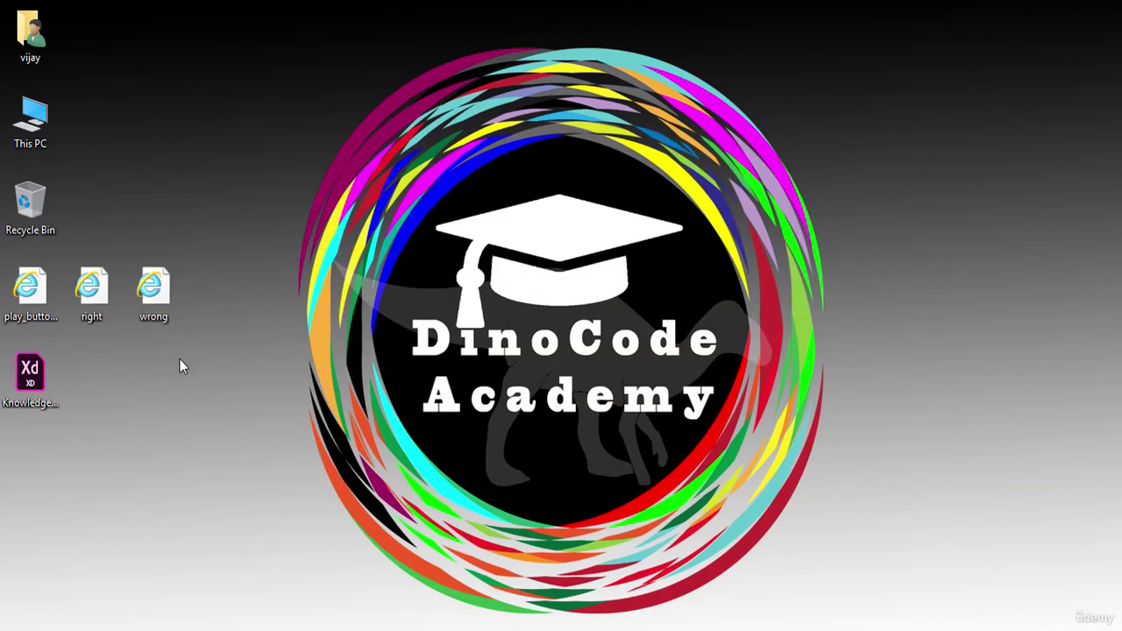
left_click_drag(219, 362, 494, 586)
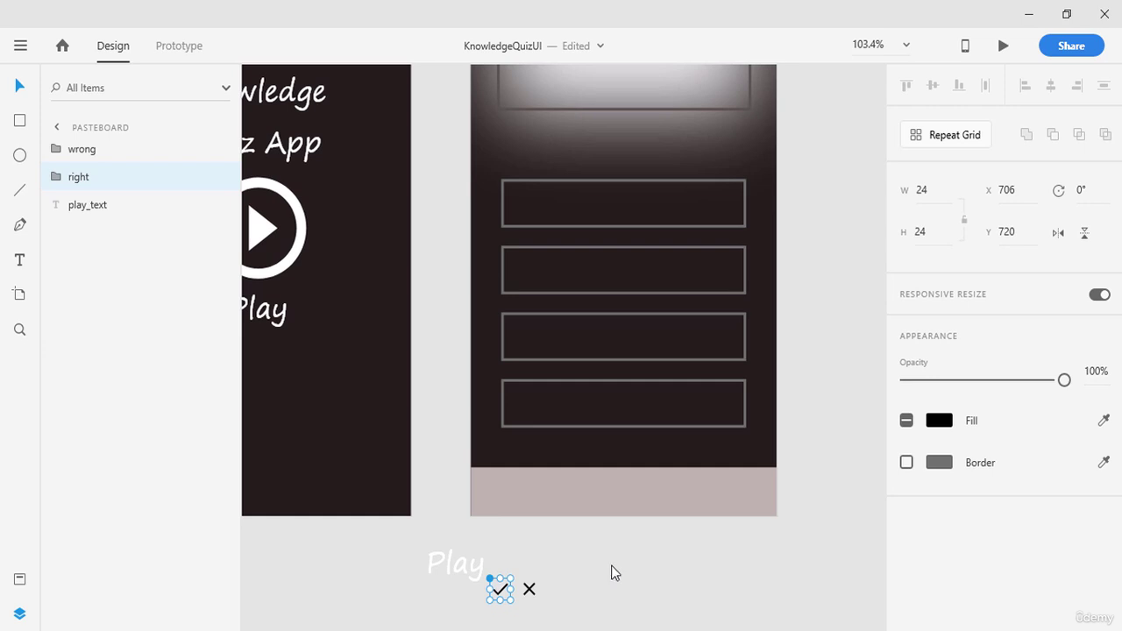
left_click(553, 590)
scroll(552, 589, "down", 2)
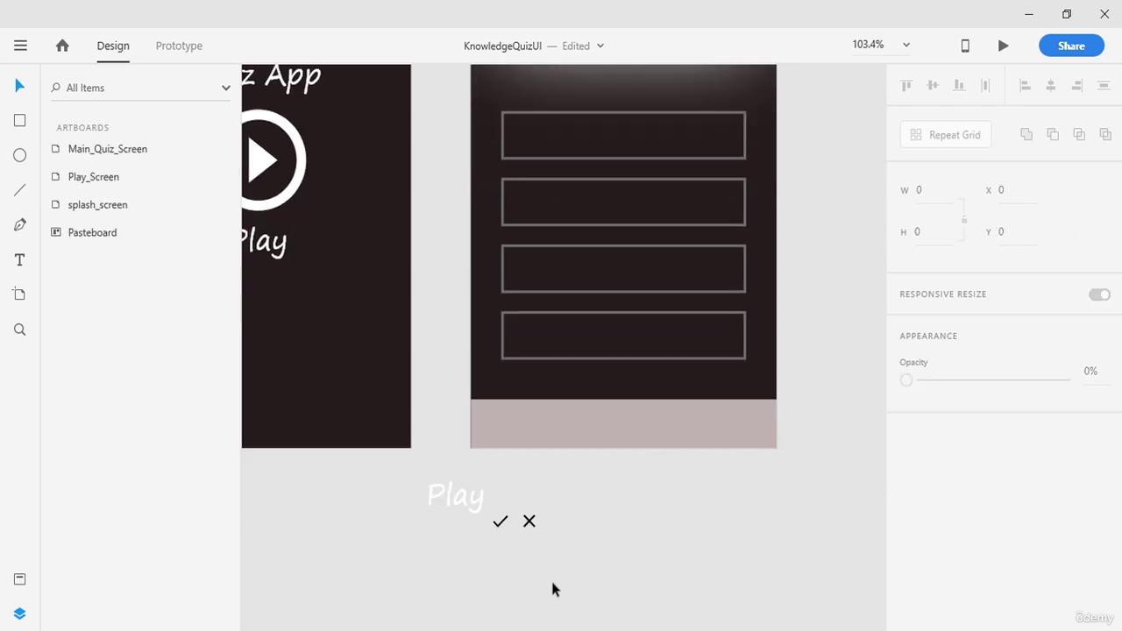
- Place the right icon near the bottom bar's right end at about X 298, Y 604, and the wrong icon near its left end at about X 13, Y 599
left_click(500, 521)
left_click_drag(491, 526, 732, 430)
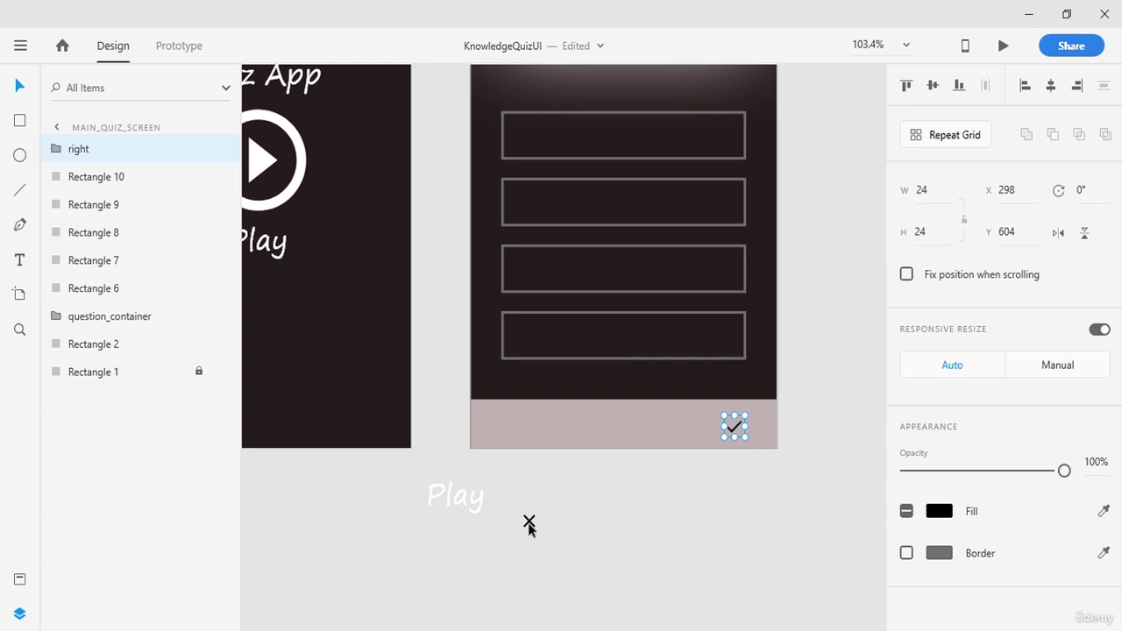
left_click_drag(528, 524, 492, 424)
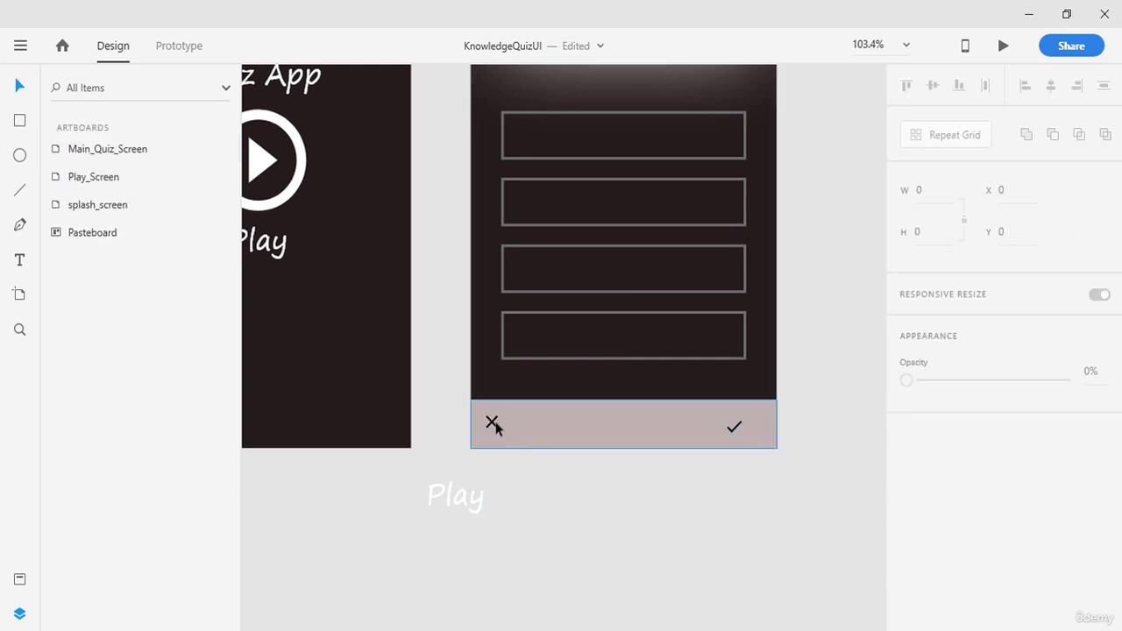
left_click(491, 424)
key("Escape")
left_click(493, 422)
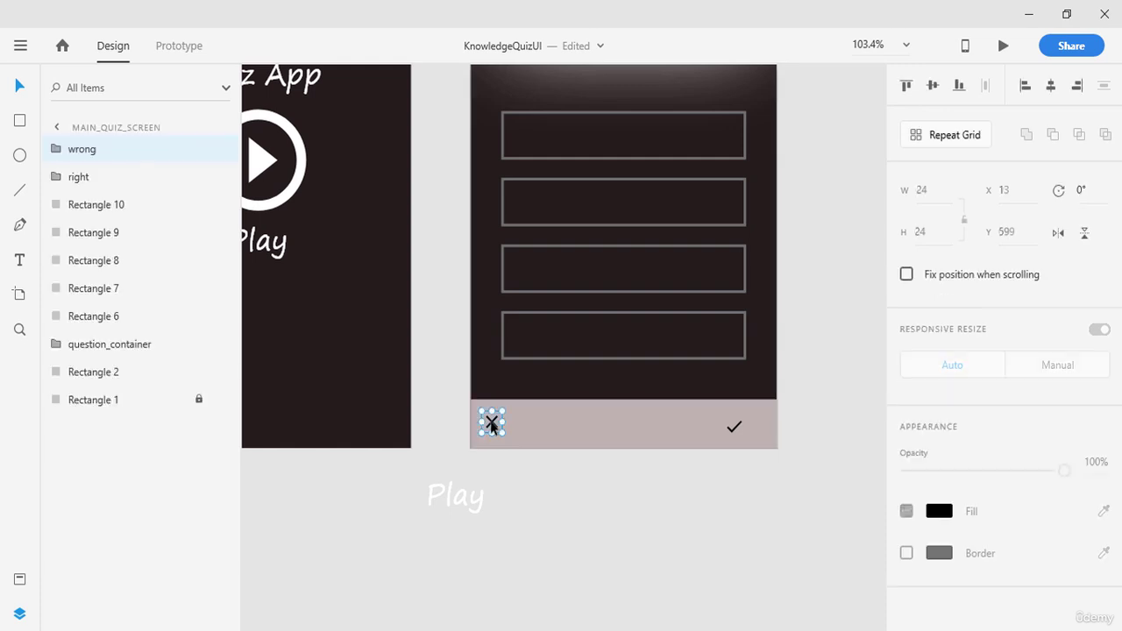
left_click(732, 430)
left_click(739, 450)
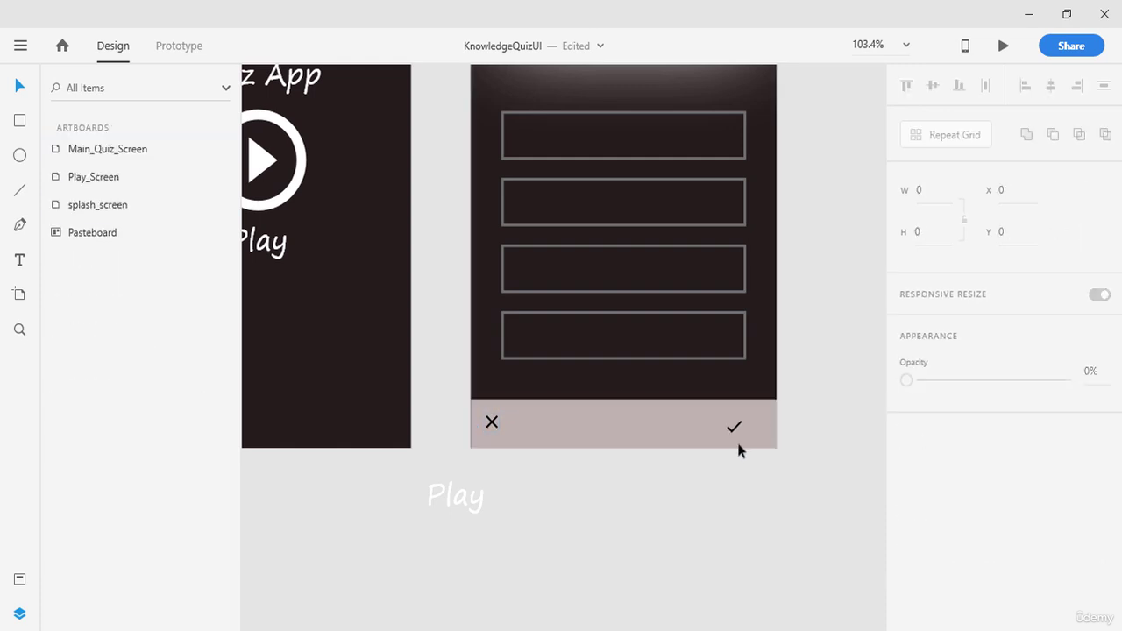
left_click(734, 430)
scroll(749, 499, "up", 5)
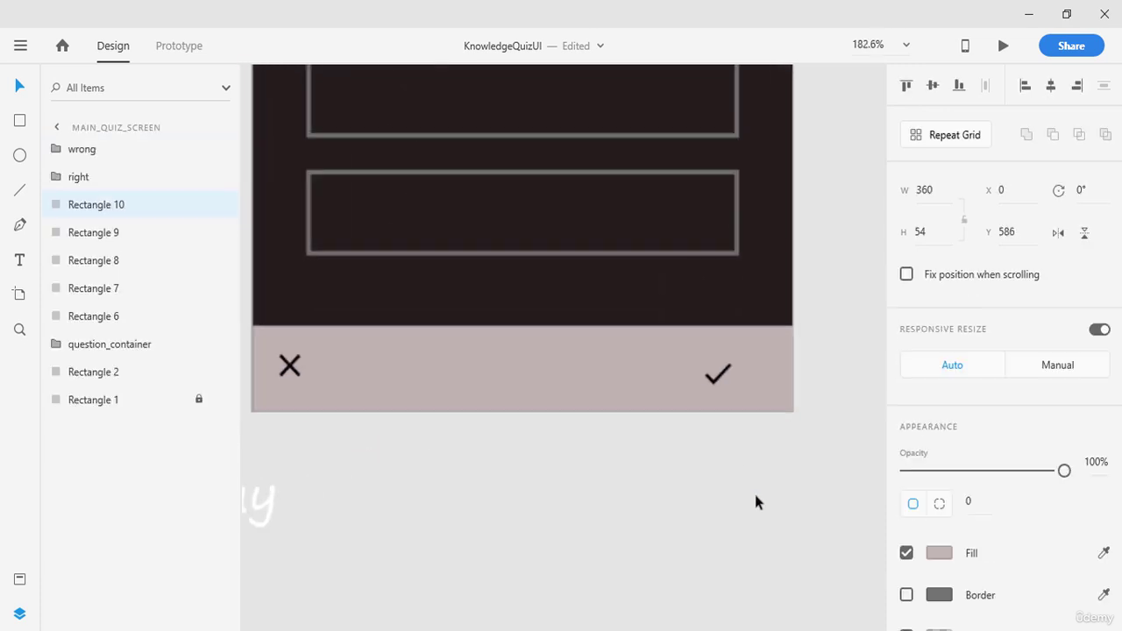
- Select the wrong and right icons together in the bottom bar of the Main_Quiz_Screen artboard
scroll(666, 491, "down", 2)
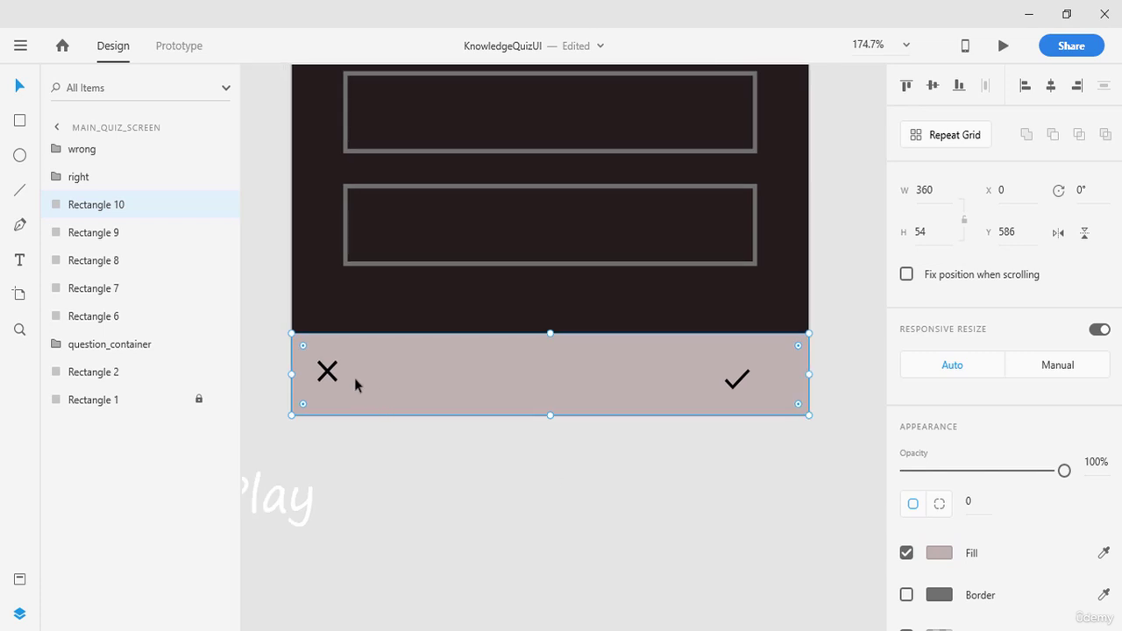
left_click(331, 375)
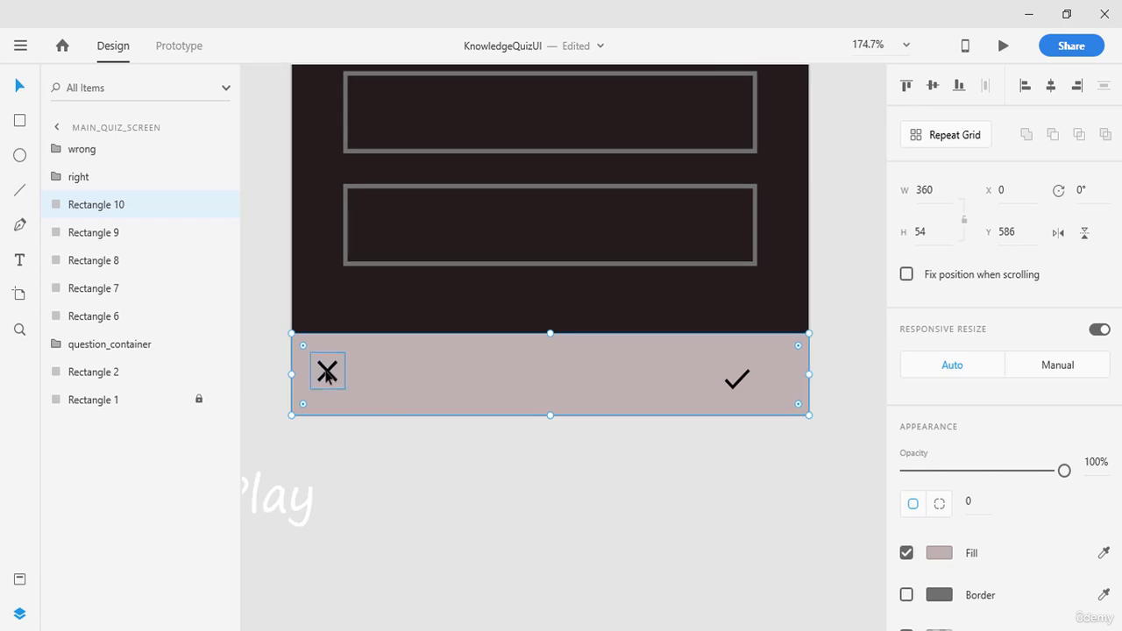
left_click(738, 380, "shift")
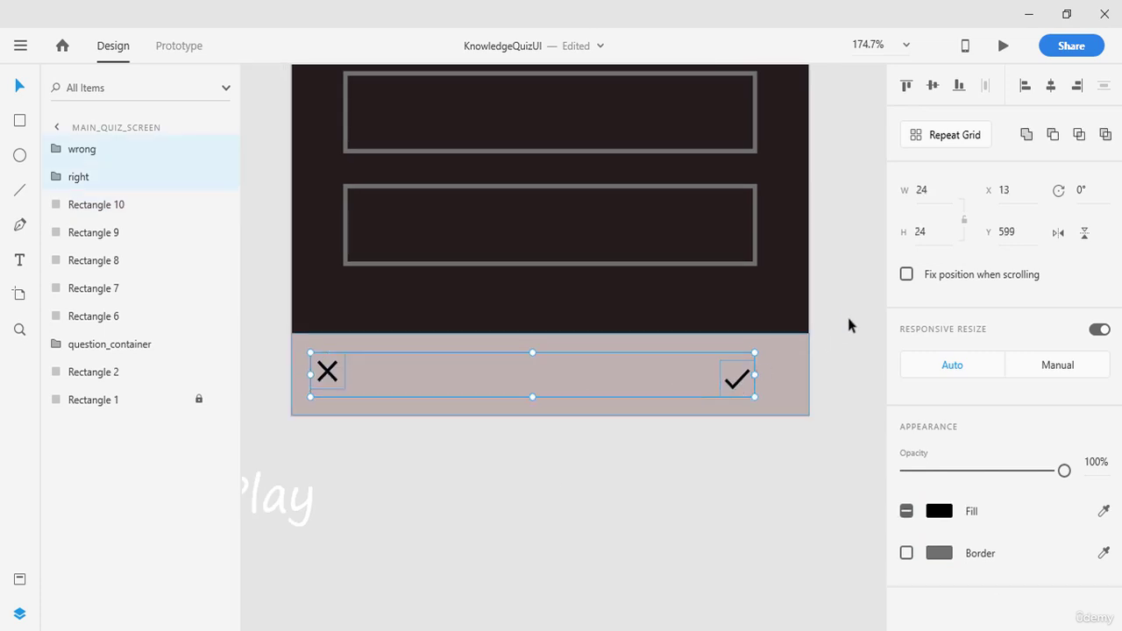
left_click(1077, 85)
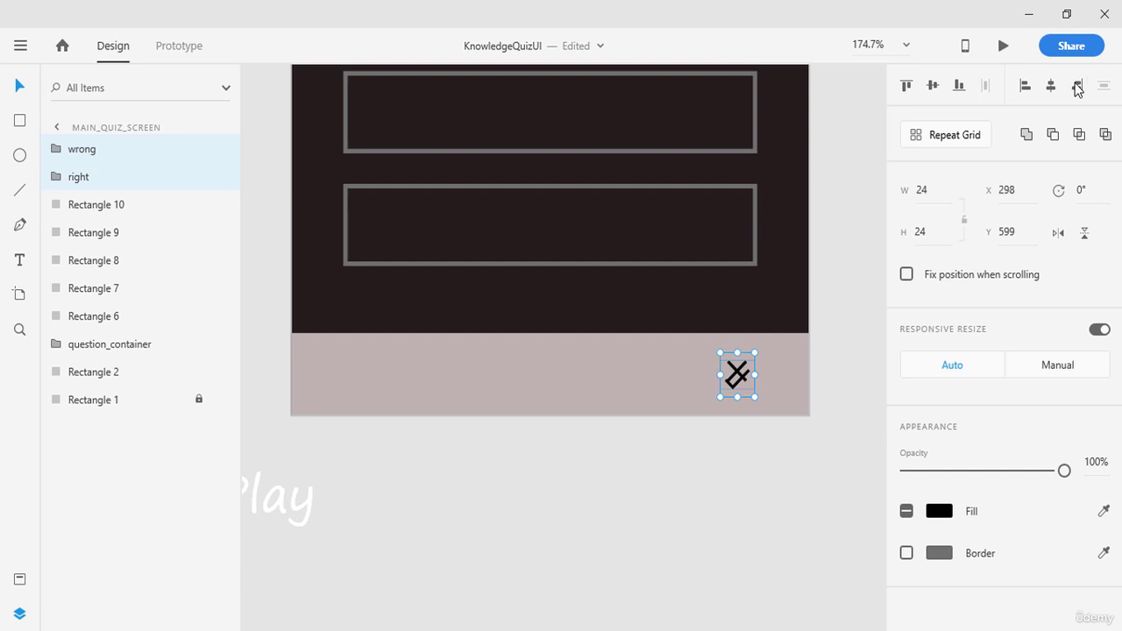
key("ctrl+z")
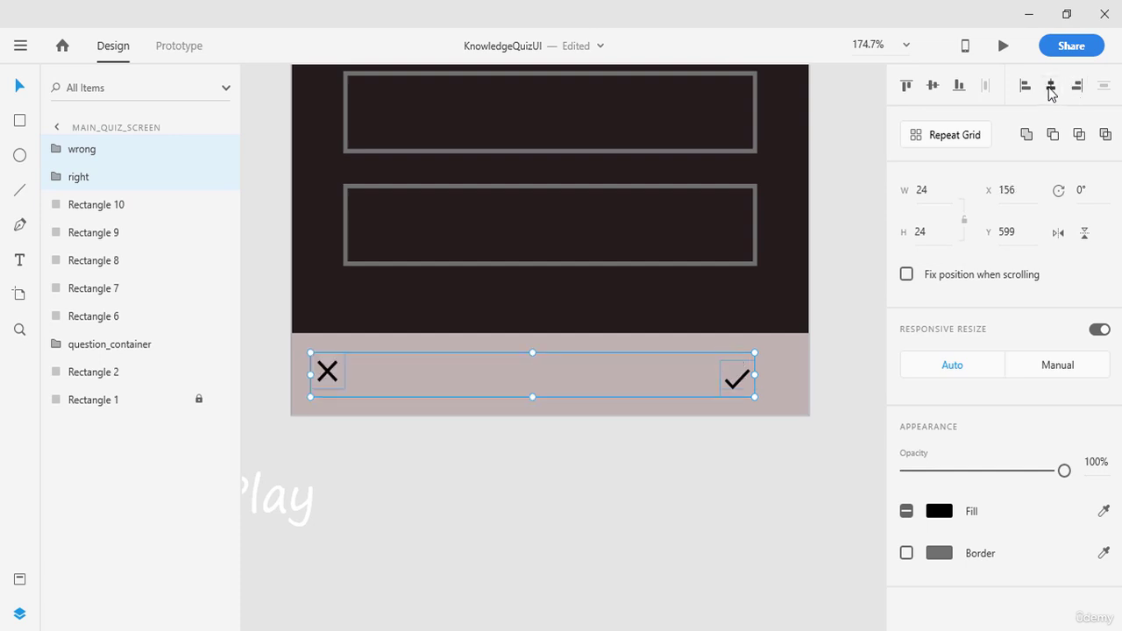
left_click(1051, 86)
key("ctrl+z")
- Align the two selected icons to their common vertical middle at Y 602 and shift both right until the wrong icon sits at X 26
left_click(934, 89)
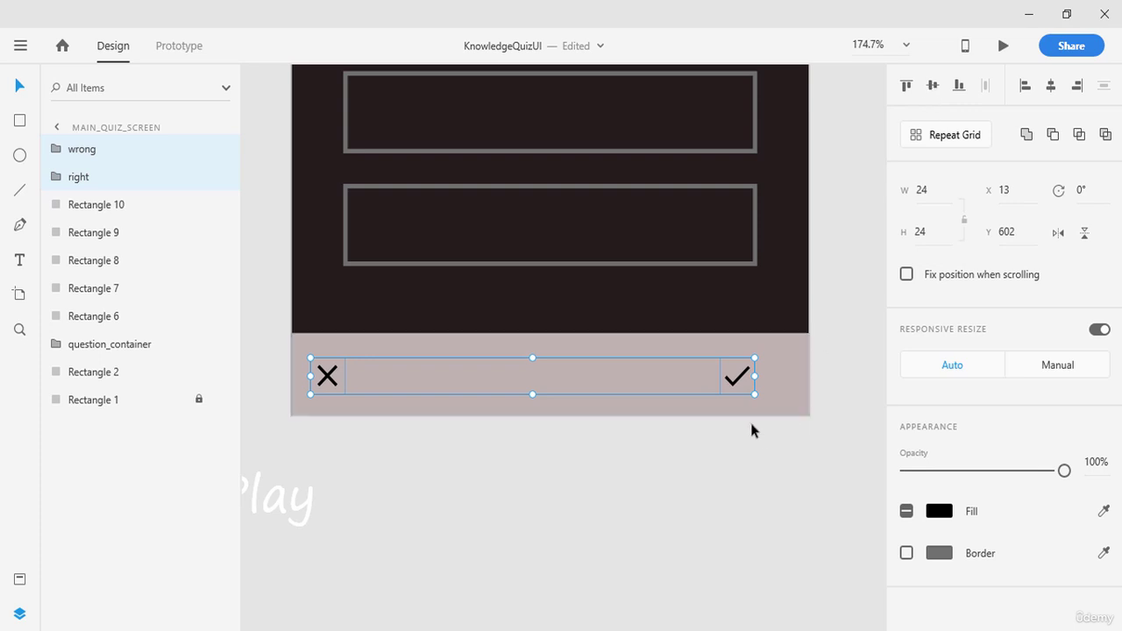
key("Right")
key("Right")
key("Right")
key("Right")
key("Right")
key("Right")
key("Right")
key("Right")
key("Right")
key("Right")
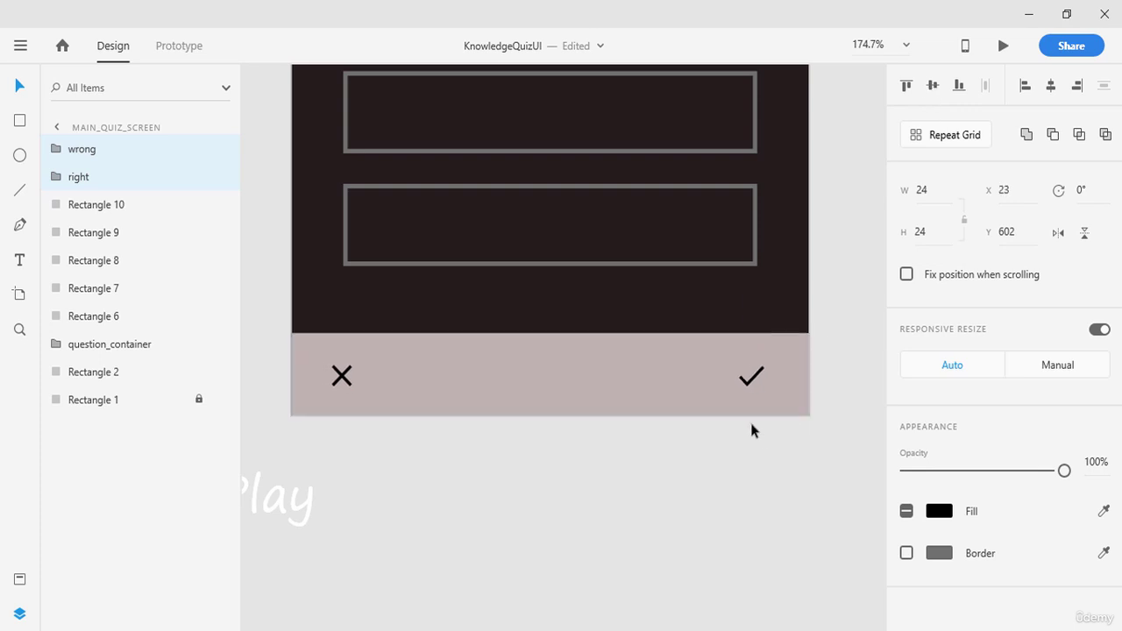
key("Right")
key("Right")
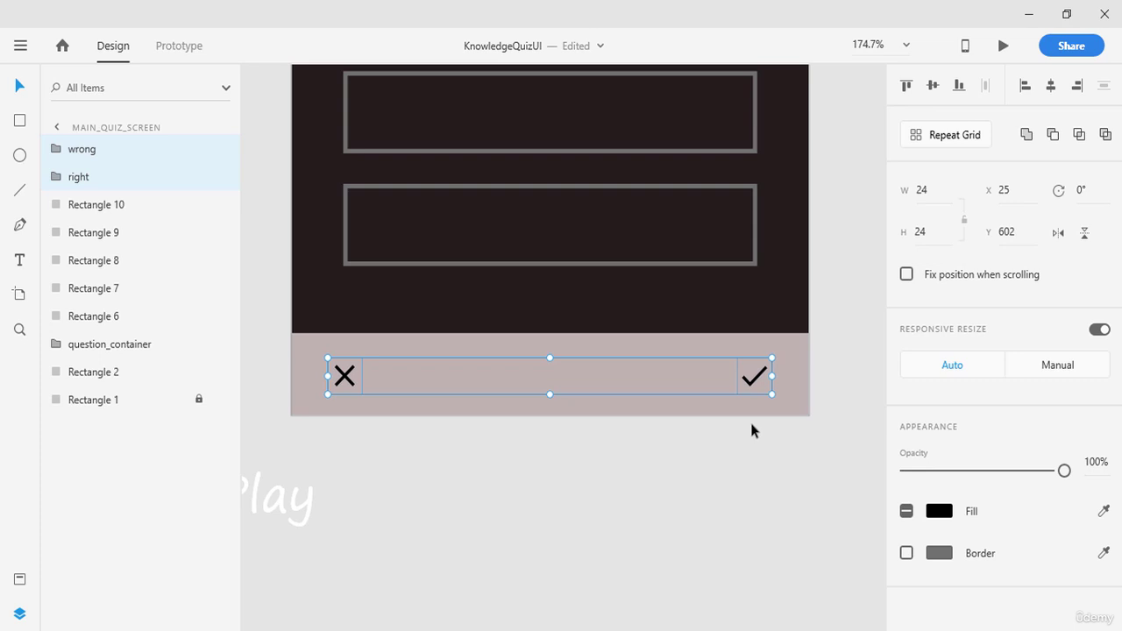
key("Right")
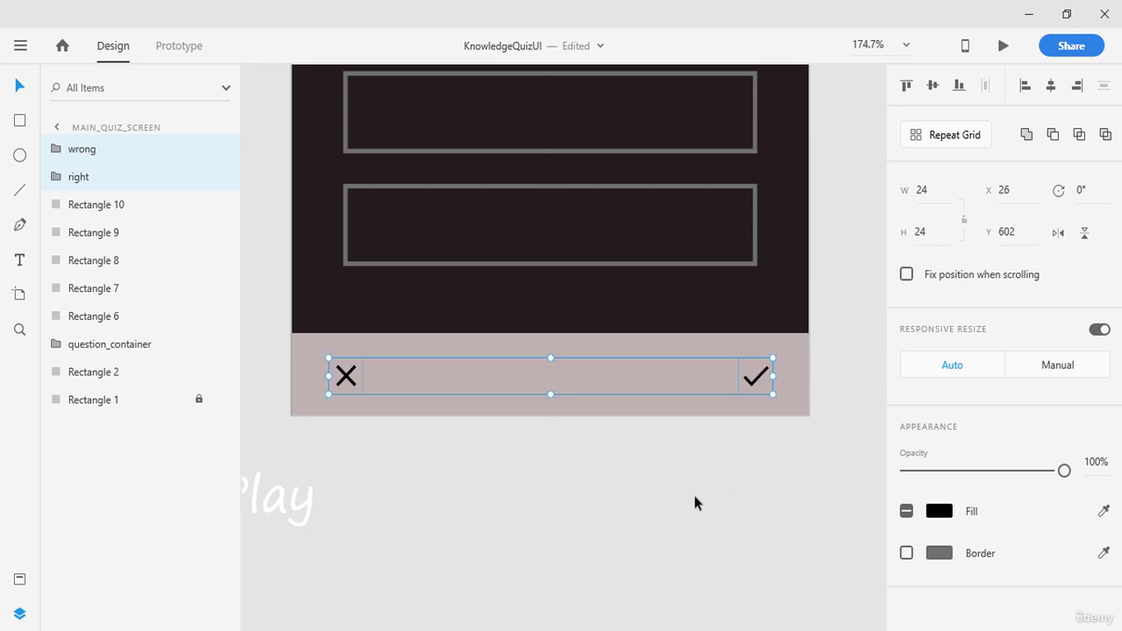
- Deselect the icons and save the document
left_click(767, 495)
key("ctrl+s")
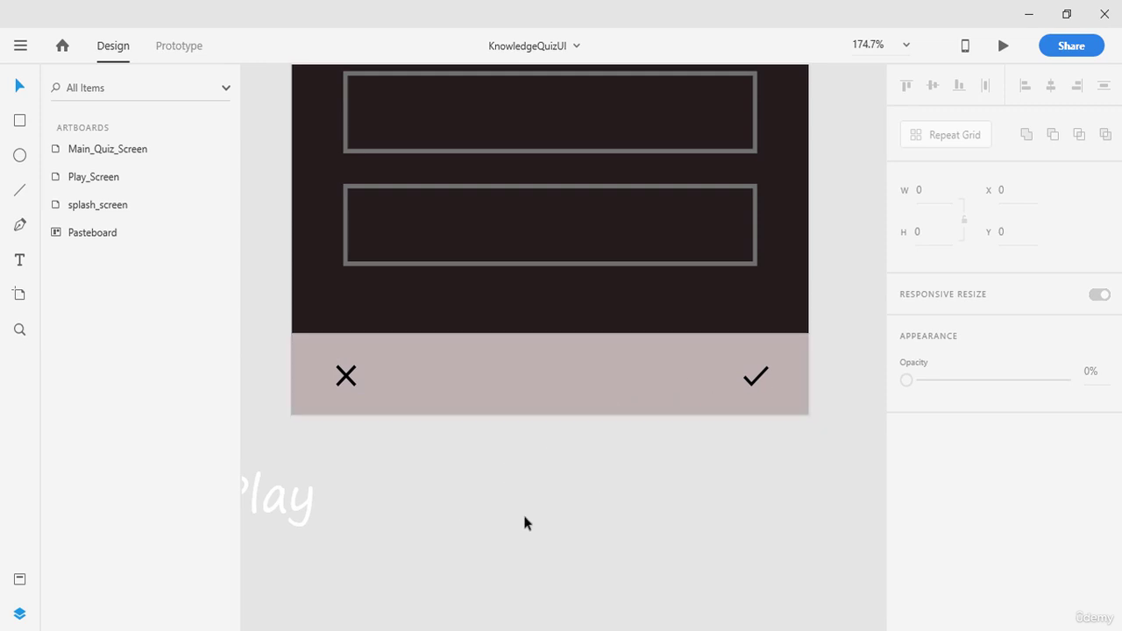
- Review the Main_Quiz_Screen layout from the question container down to the bottom bar, including its place beside the Play_Screen artboard
scroll(624, 521, "up", 8)
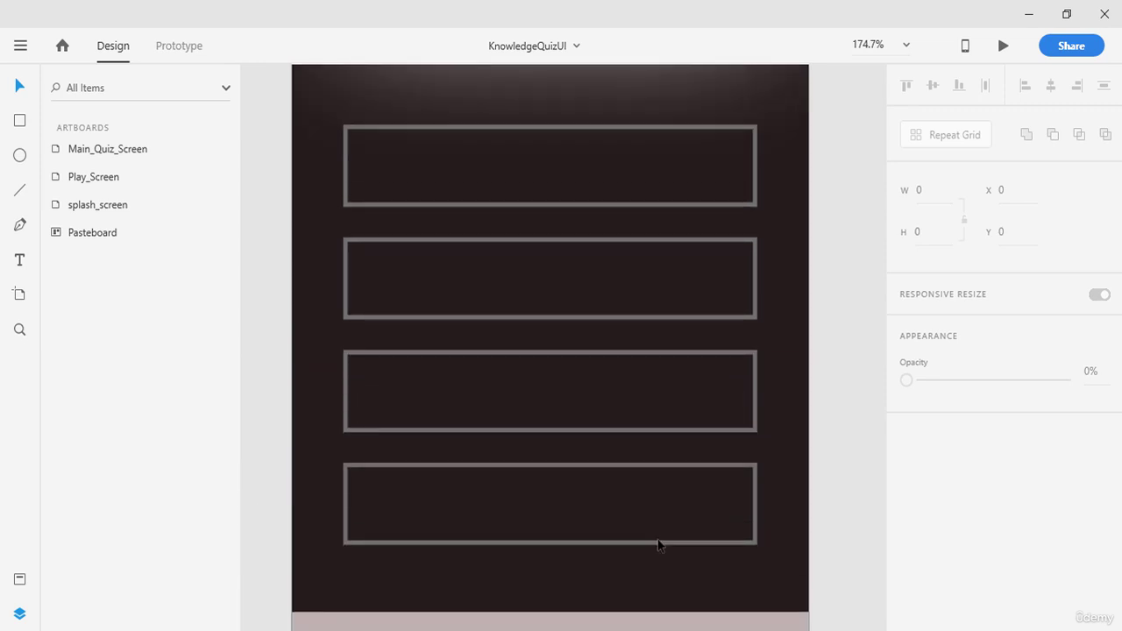
scroll(657, 544, "up", 3)
scroll(658, 543, "down", 5)
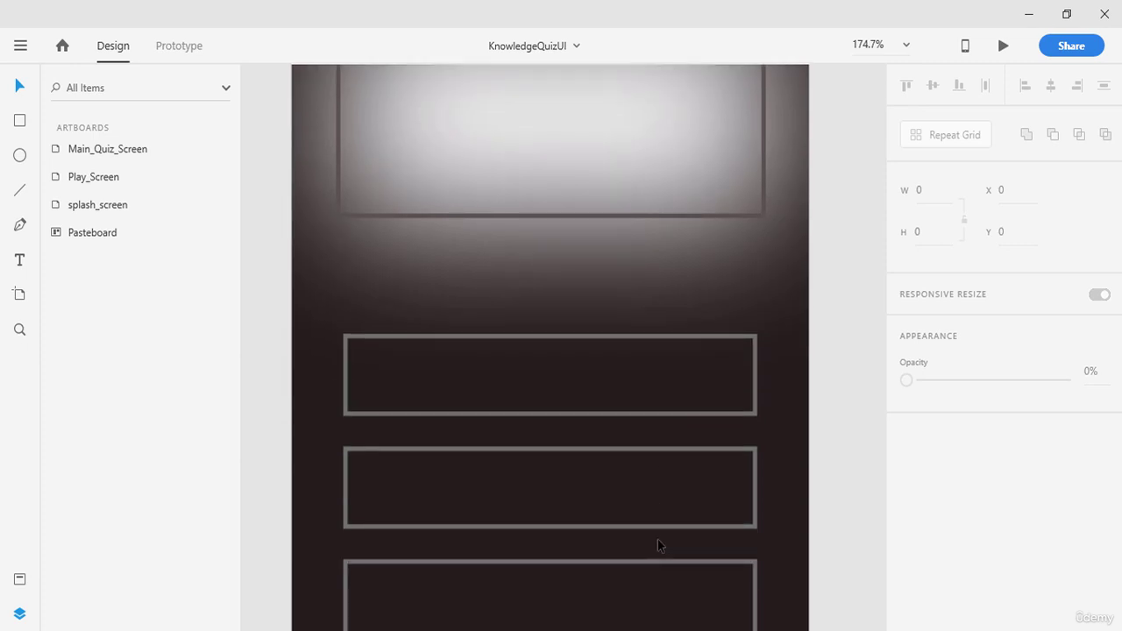
scroll(657, 545, "down", 3)
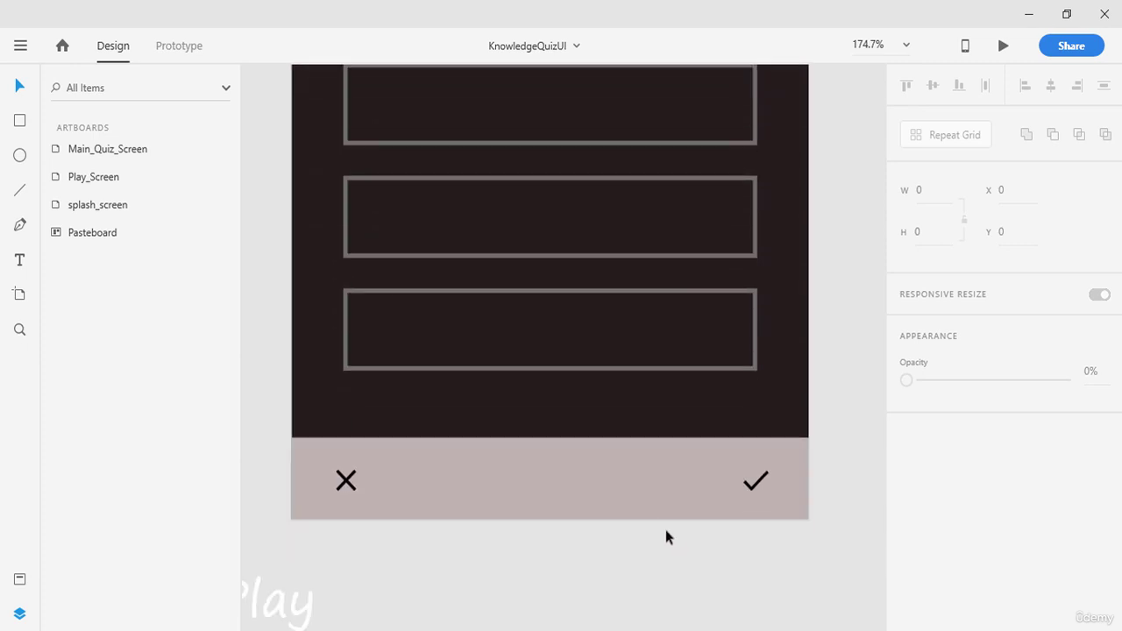
scroll(665, 537, "down", 1)
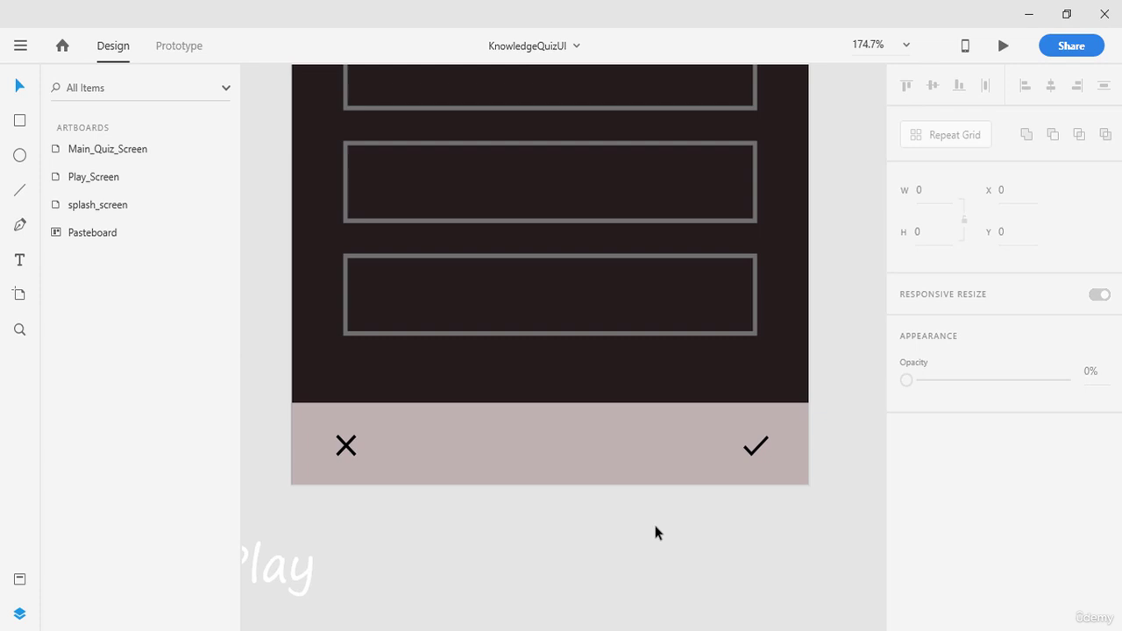
scroll(653, 520, "down", 5)
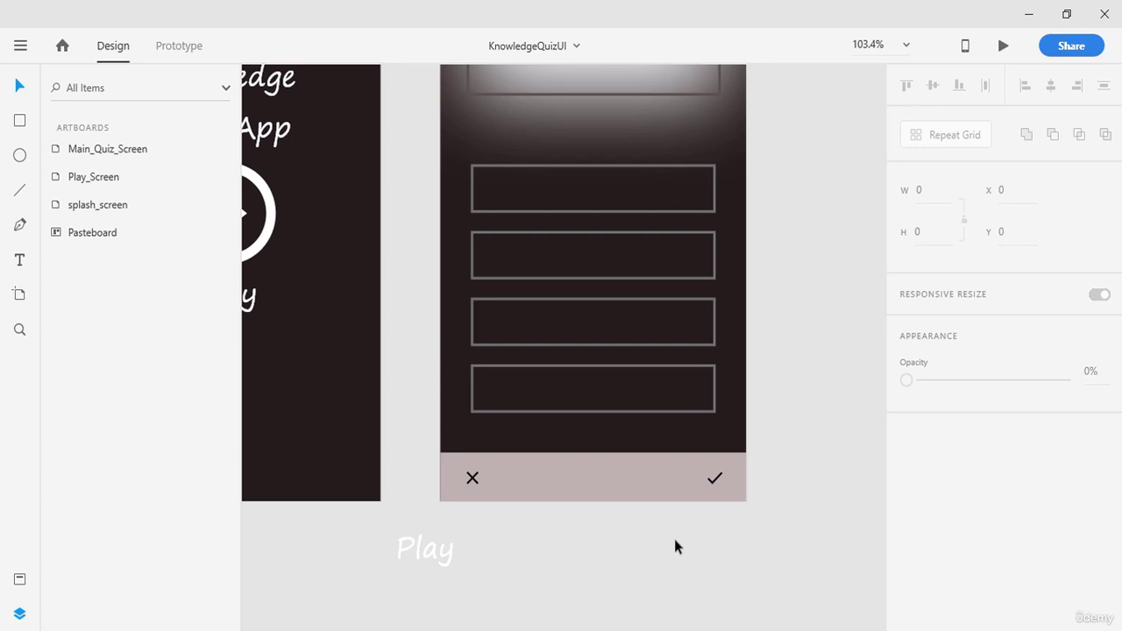
scroll(674, 547, "down", 3)
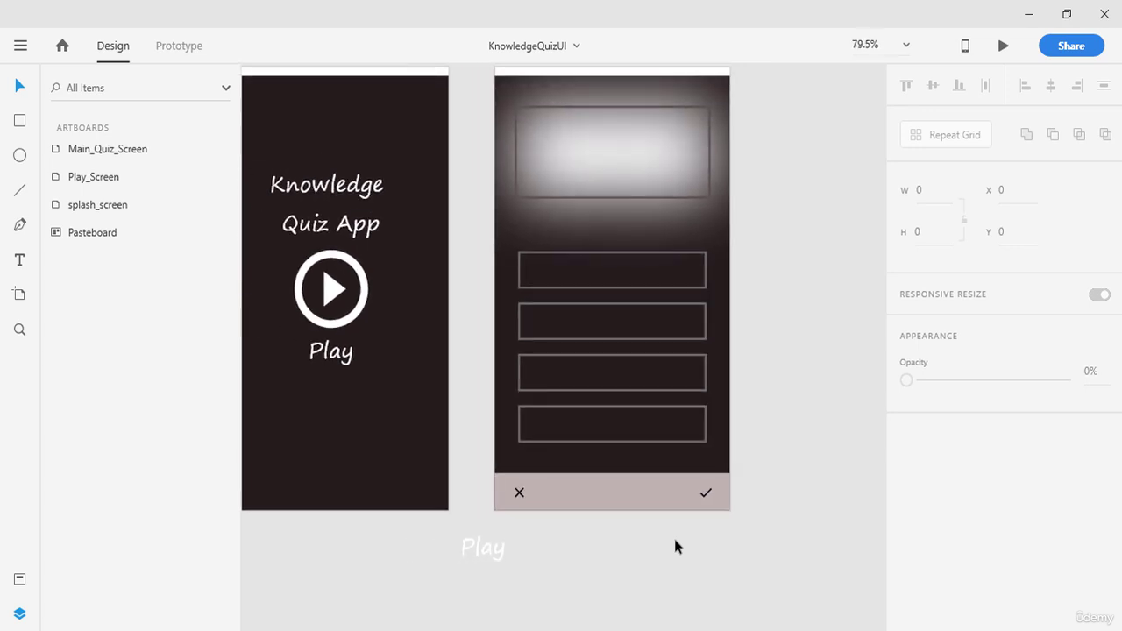
left_click_drag(675, 547, 667, 560)
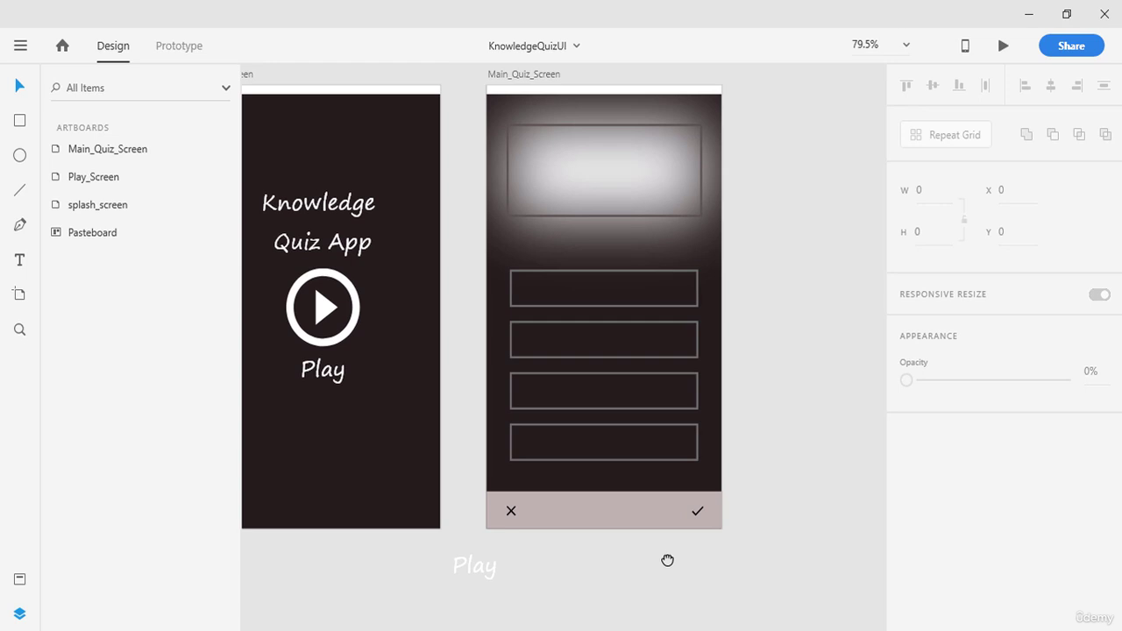
- Move the stray Play text from the pasteboard into the bottom bar beside the wrong icon, at about X 50, Y 598
left_click(469, 575)
left_click_drag(469, 574, 533, 510)
left_click(594, 569)
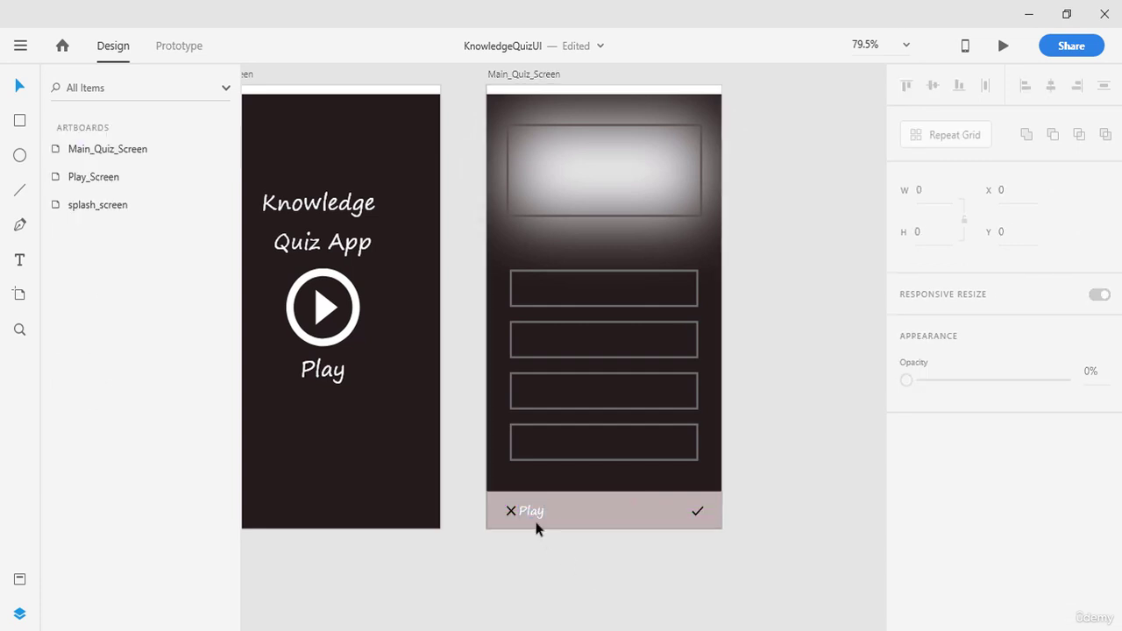
- Move the right icon left along the bottom bar to about X 277, keeping it at Y 602
left_click(698, 516)
left_click(702, 533)
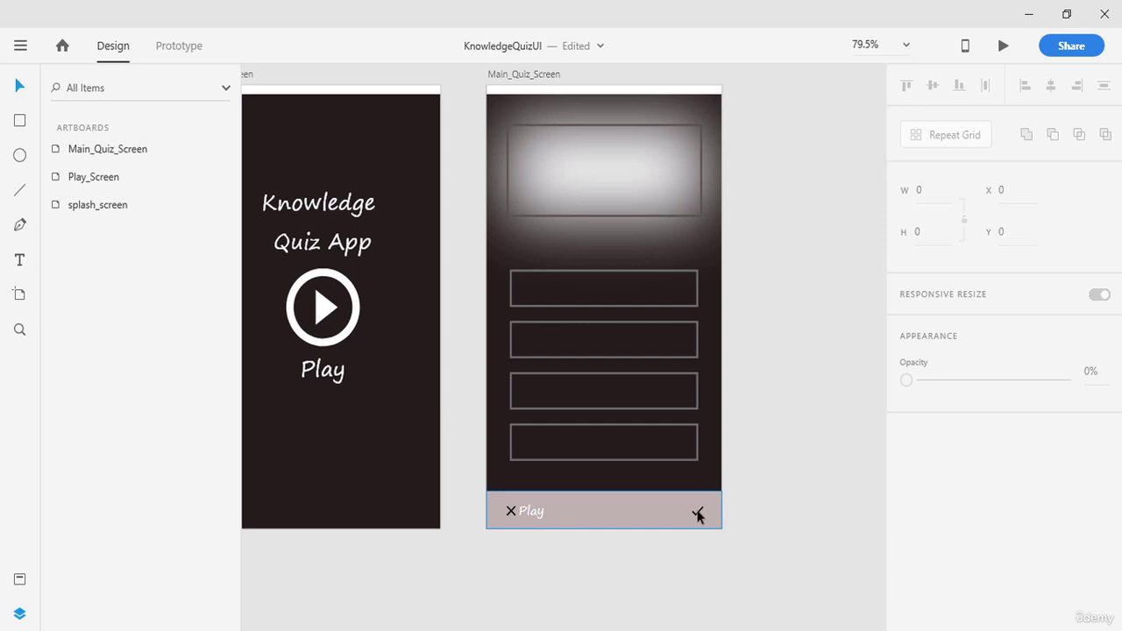
left_click(699, 516)
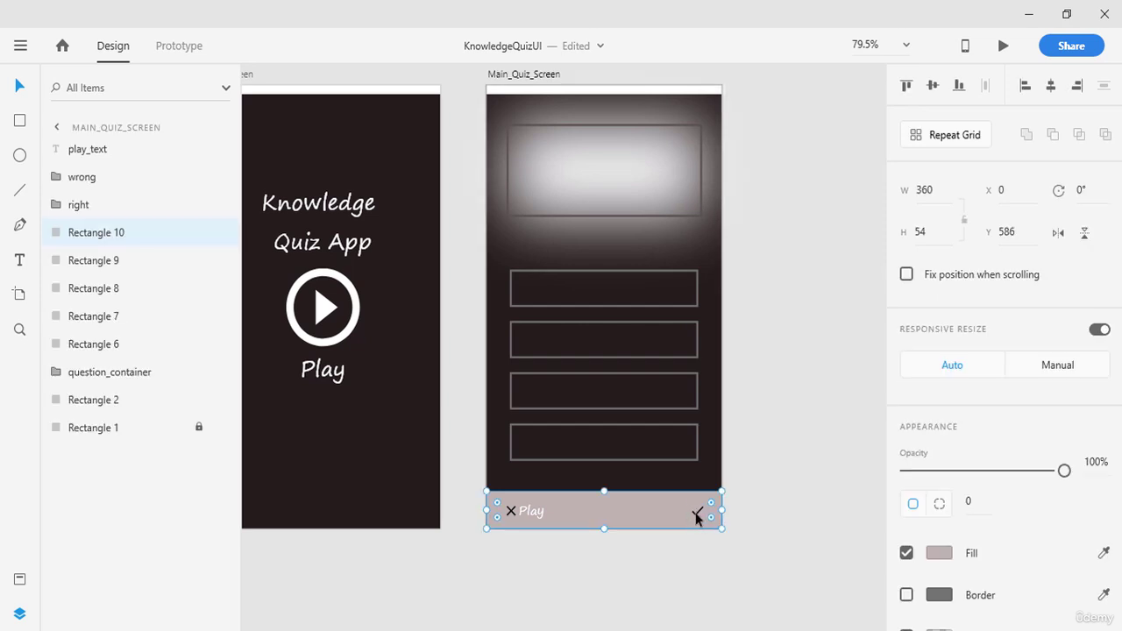
scroll(701, 526, "up", 5)
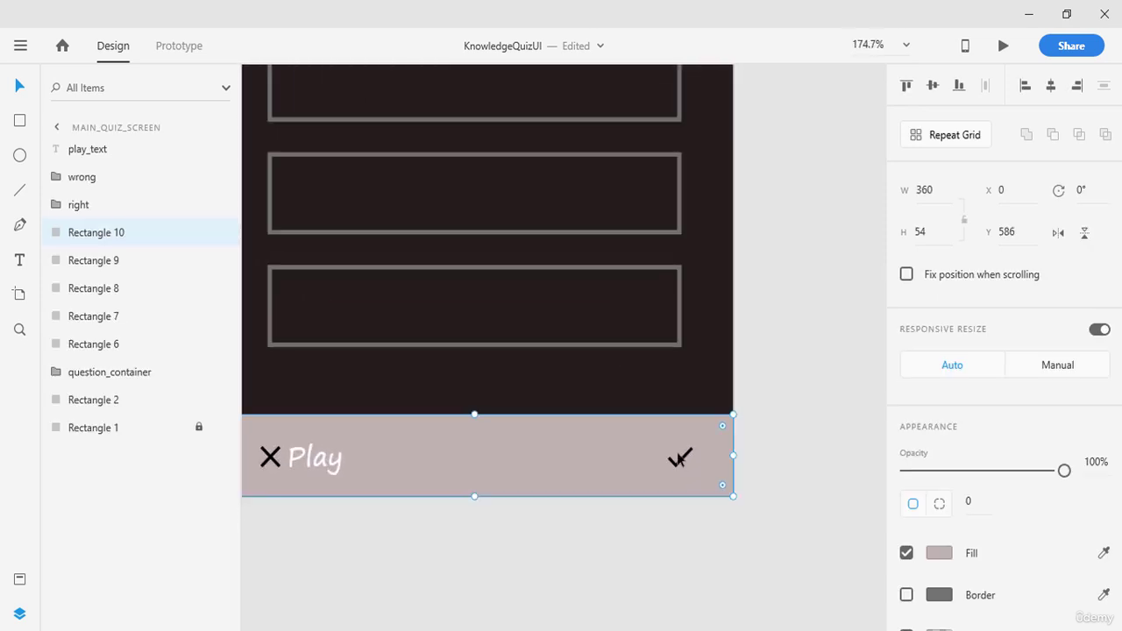
left_click(692, 526)
left_click(676, 459)
double_click(664, 461)
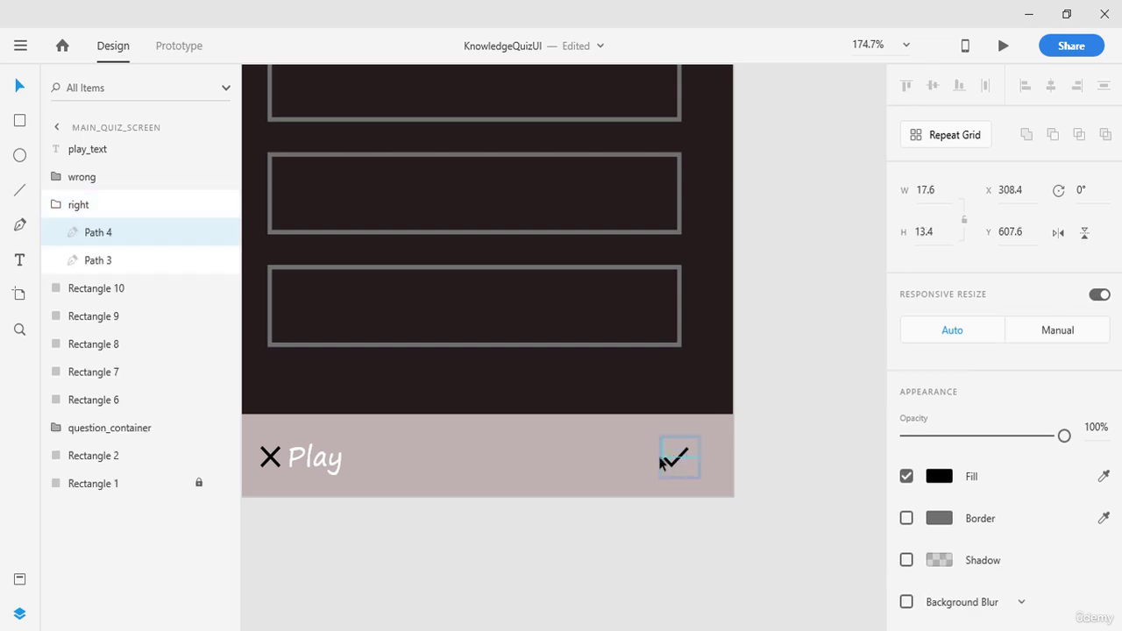
mouse_move(661, 460)
left_mouse_down()
mouse_move(639, 461)
mouse_move(671, 458)
mouse_move(643, 459)
left_mouse_up()
left_click(556, 543)
left_click(672, 543)
left_click(633, 460)
left_click(640, 499)
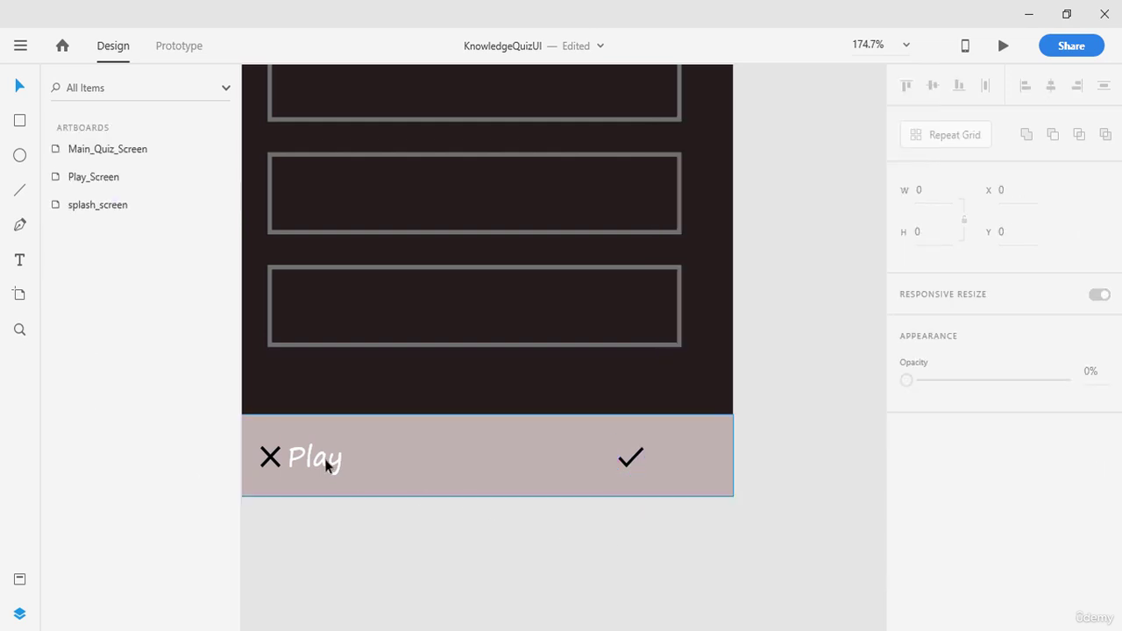
- Duplicate the Play text, place the copy just after the right icon at about X 301, Y 595, and change its wording to 01
left_click(306, 459)
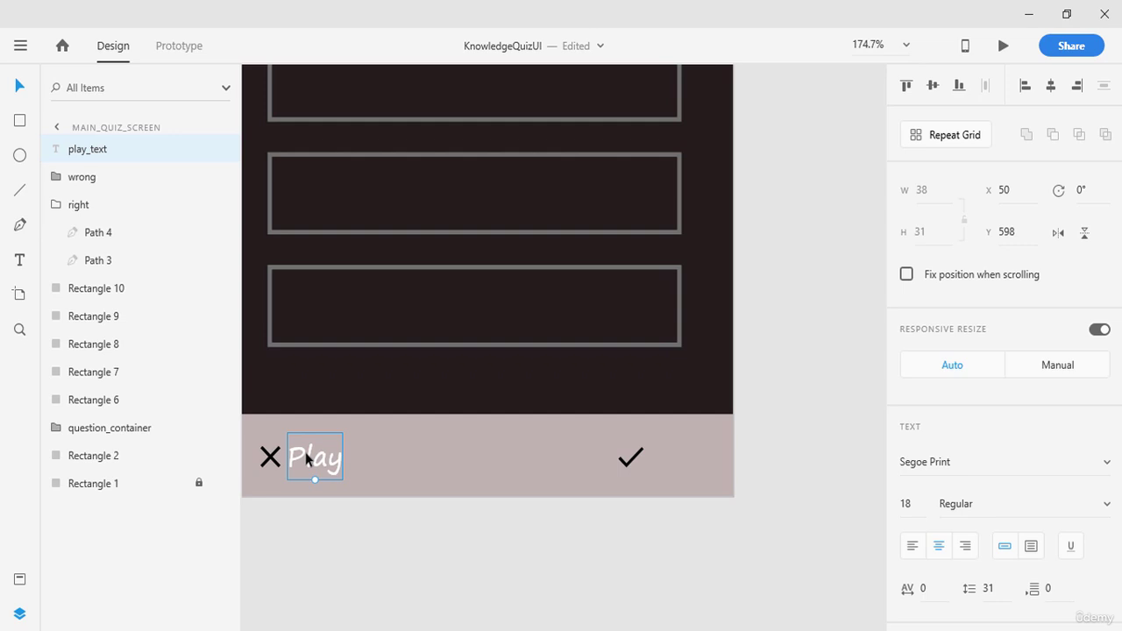
key("ctrl+d")
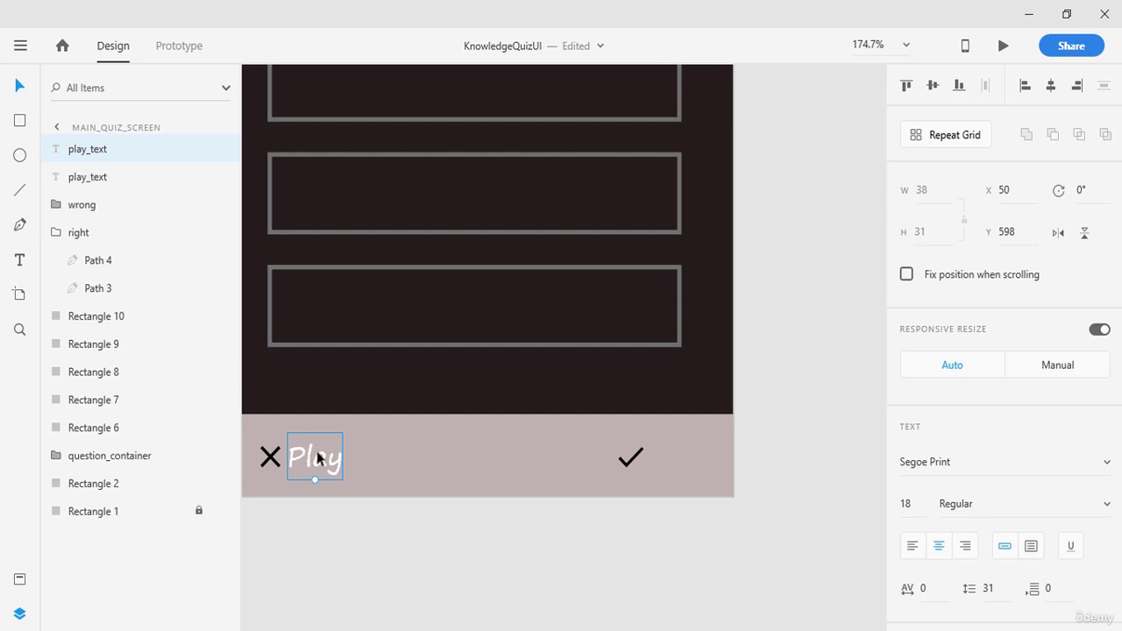
left_click_drag(317, 457, 664, 449)
double_click(664, 449)
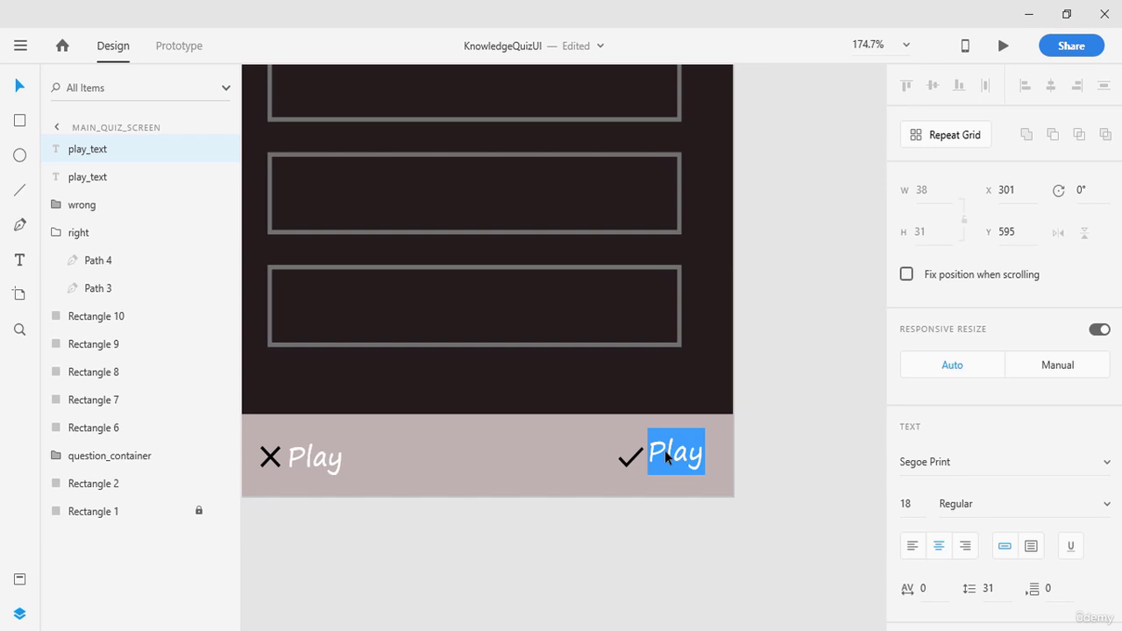
type("Q1")
key("Escape")
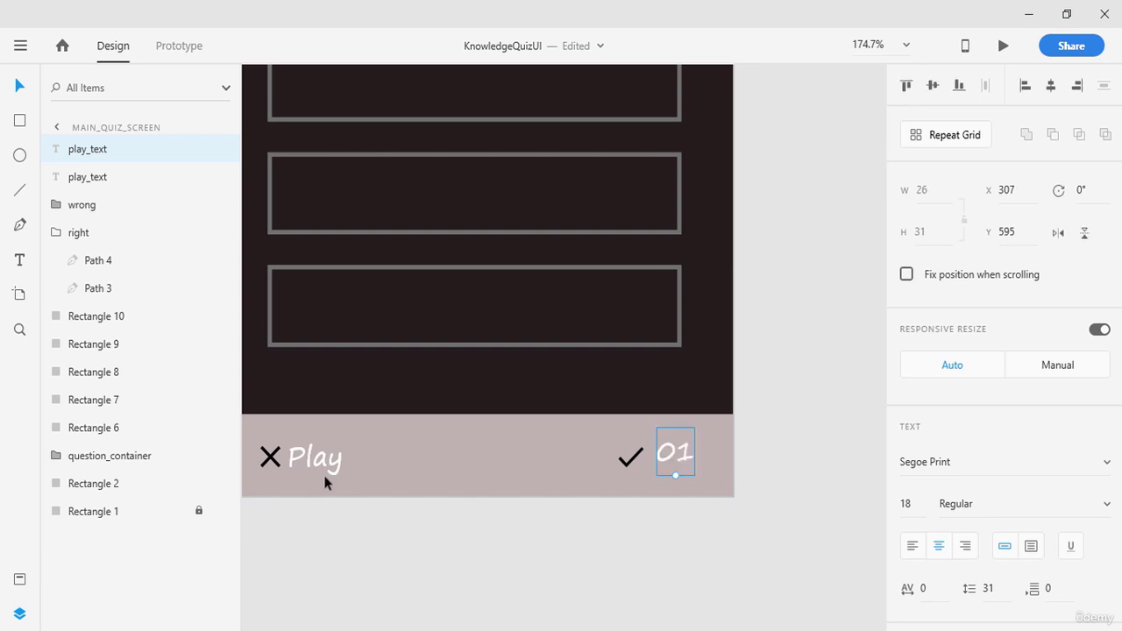
- Change the Play text beside the wrong icon to 12 and move it closer to the icon
double_click(310, 467)
type("12")
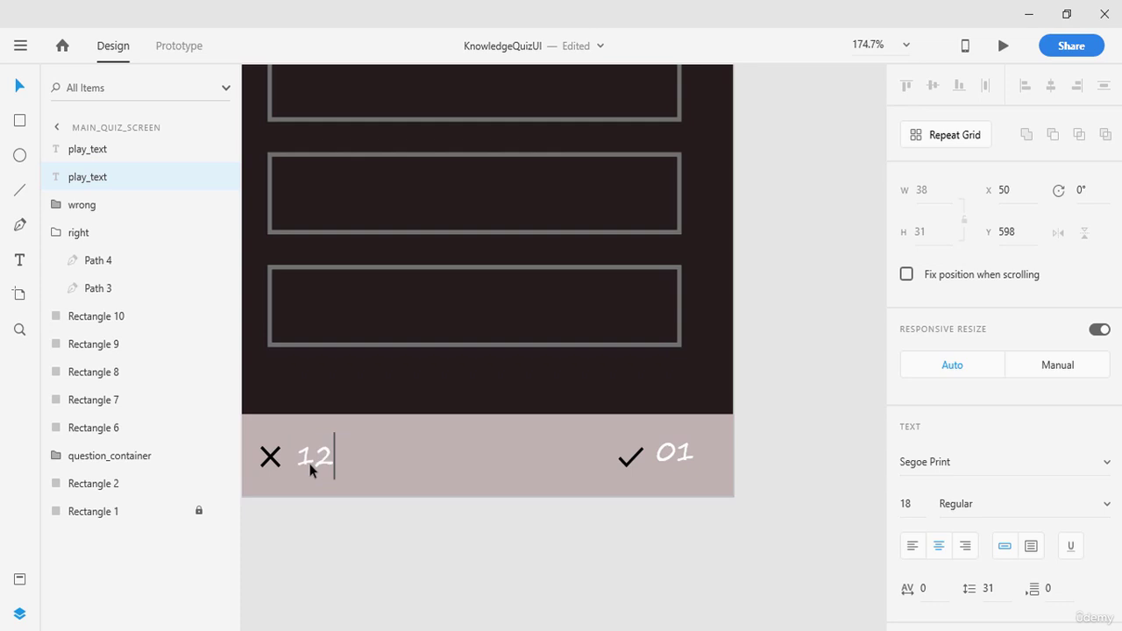
key("Escape")
left_click_drag(304, 462, 298, 464)
left_click(313, 501)
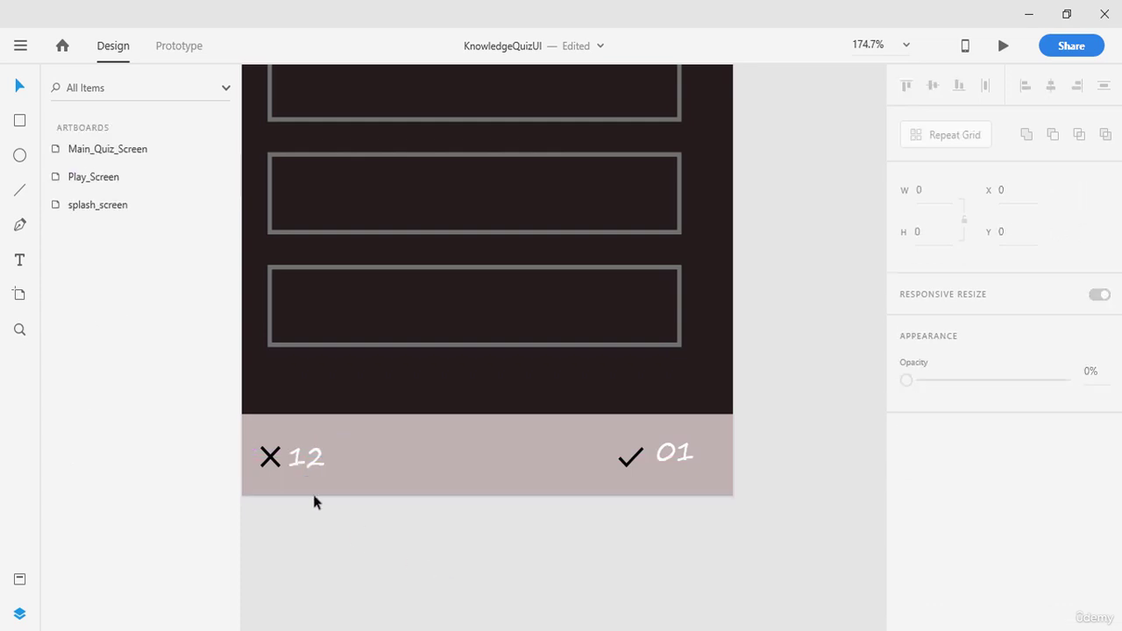
left_click(298, 464)
scroll(999, 548, "down", 3)
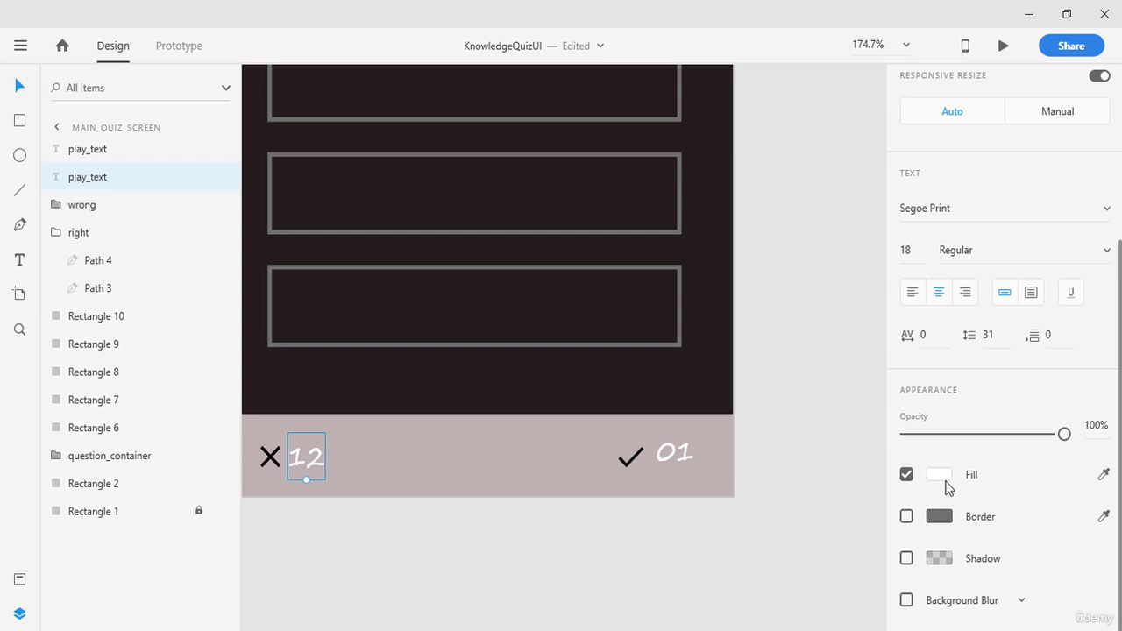
left_click(939, 474)
left_click_drag(768, 471, 689, 370)
- Darken the bottom bar by changing its solid fill to #6E6565
left_click(508, 464)
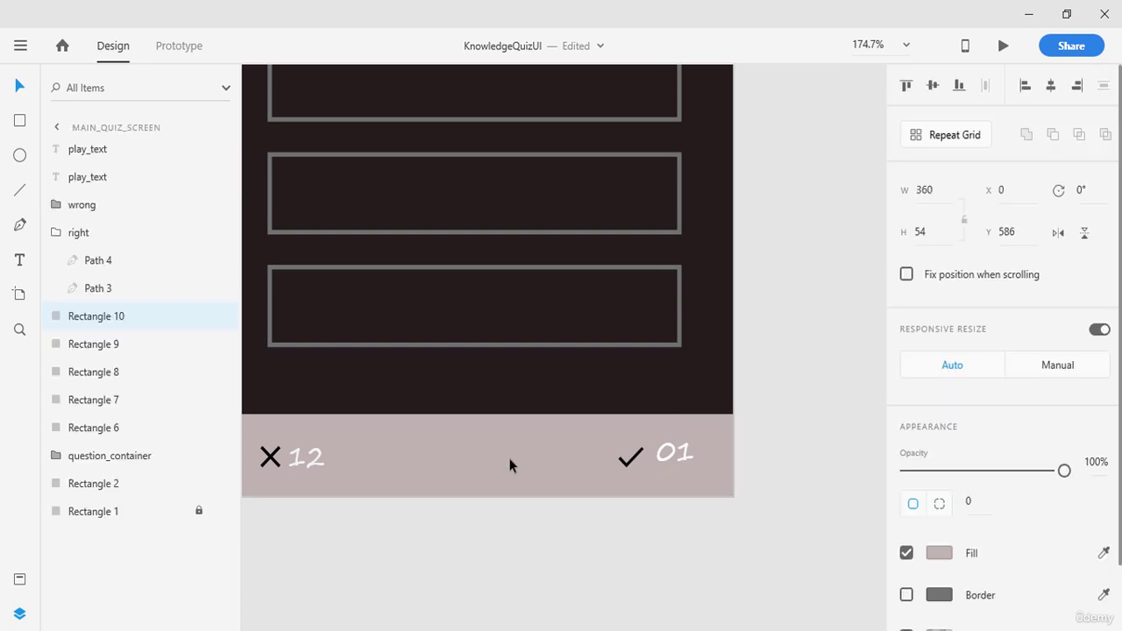
left_click(952, 556)
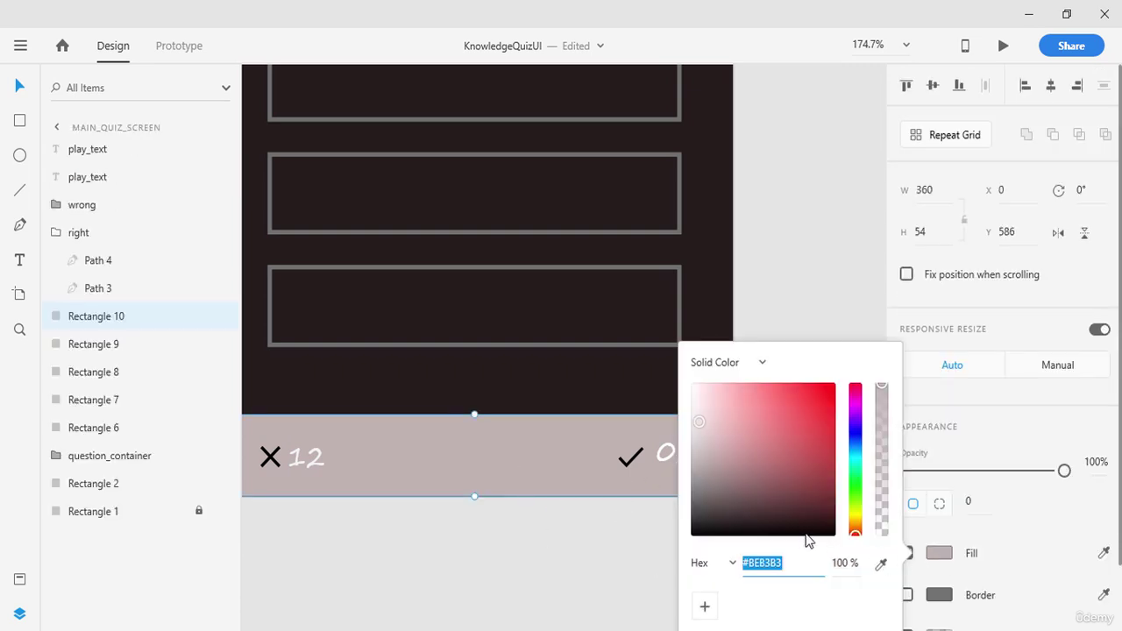
left_click(702, 470)
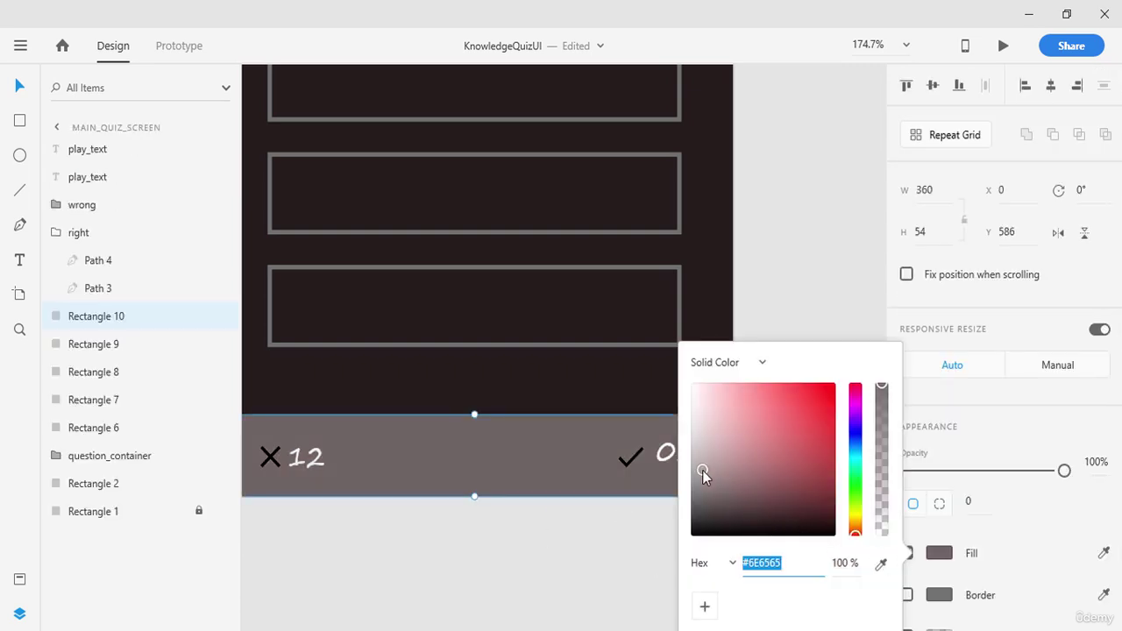
left_click(650, 529)
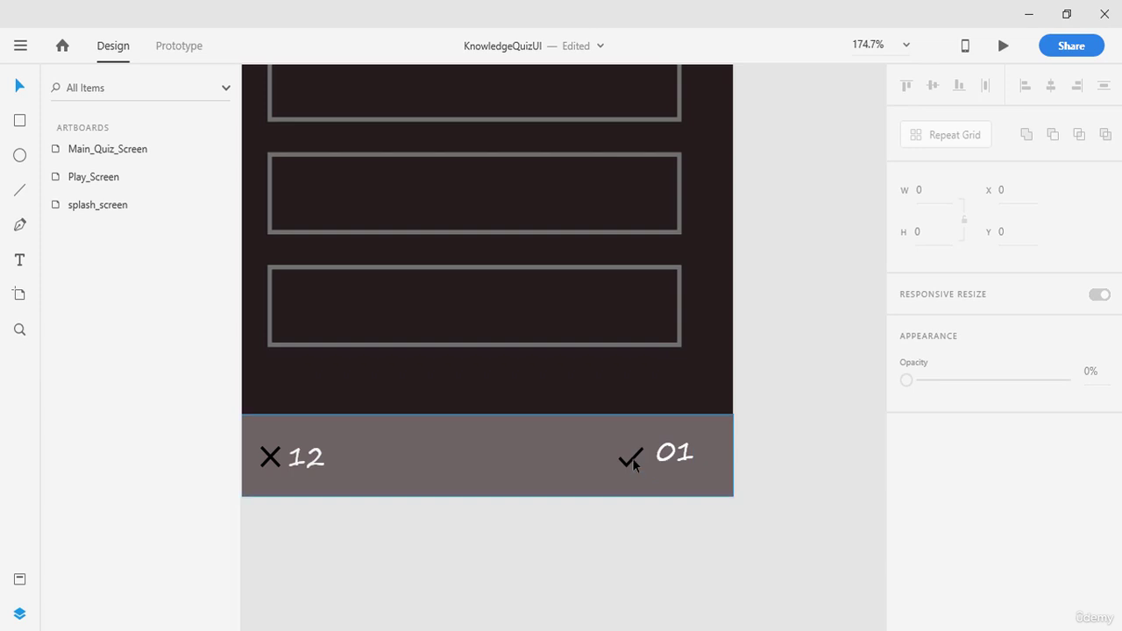
- Set the right icon's solid fill to a bright green
left_click(631, 456)
left_click(936, 512)
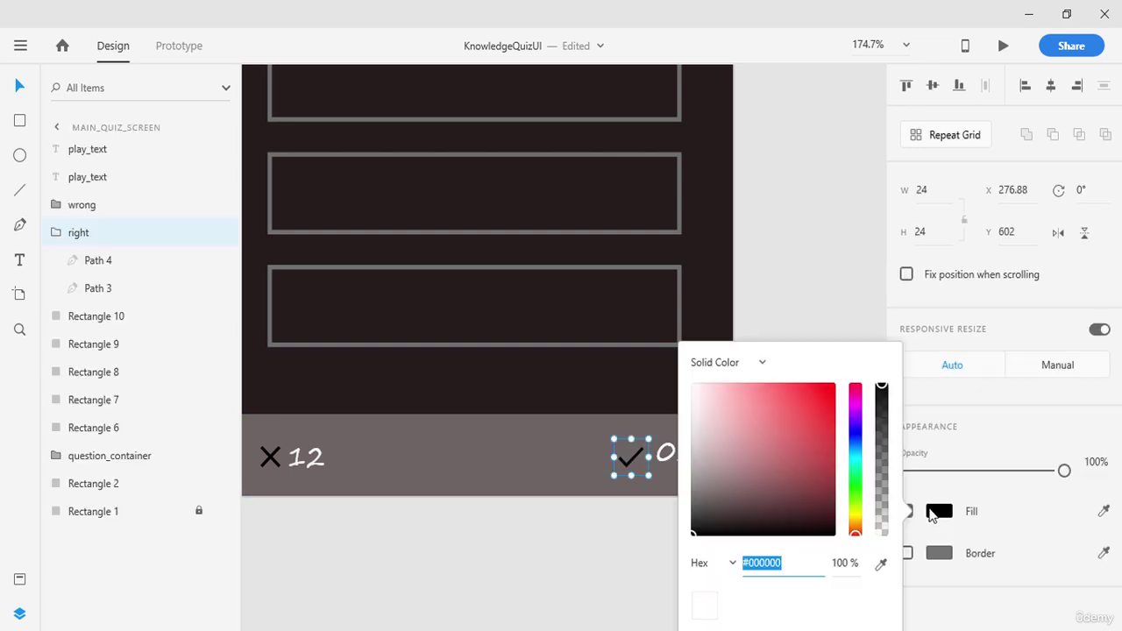
left_click(855, 483)
left_click(812, 425)
left_click_drag(813, 425, 824, 398)
left_click_drag(852, 485, 853, 491)
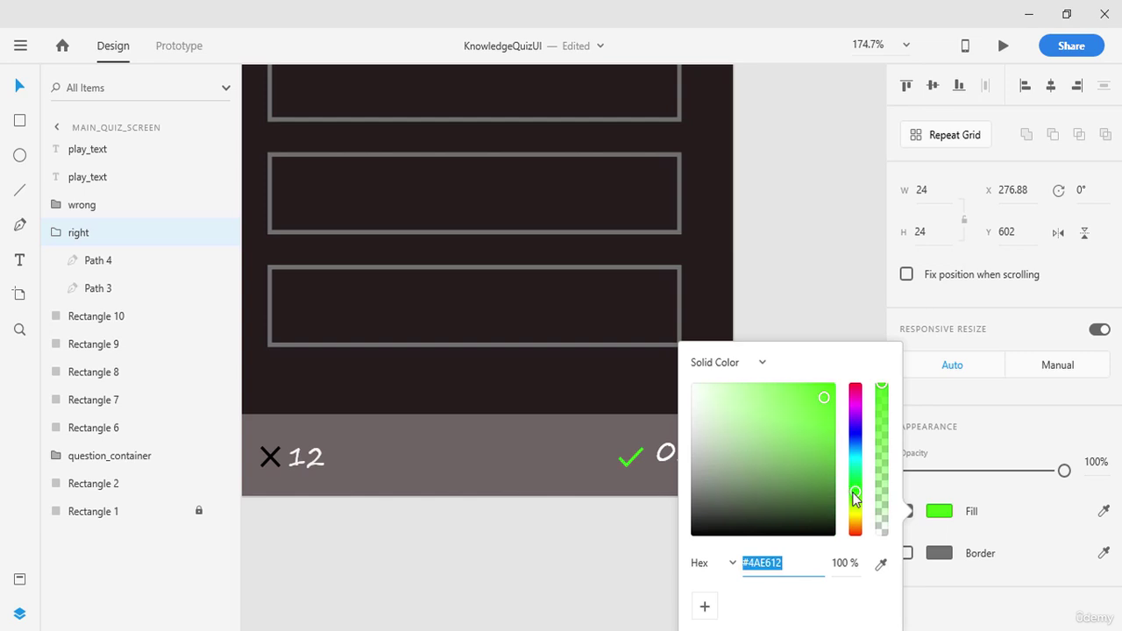
left_click(393, 503)
- Set the wrong icon's solid fill to a strong red
left_click(265, 459)
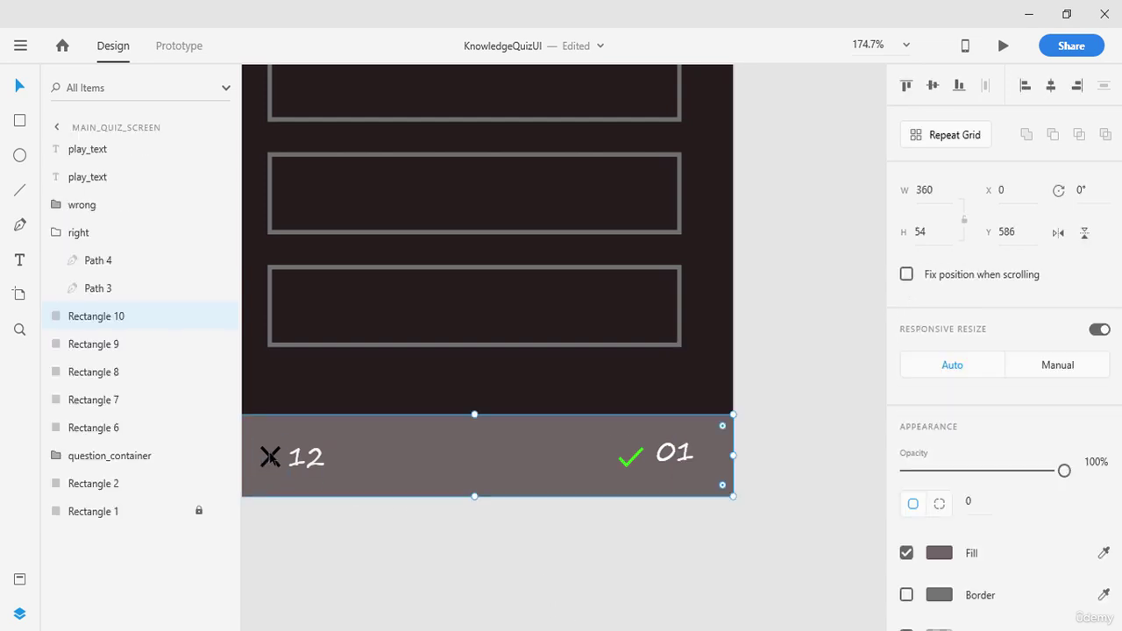
left_click(272, 460)
left_click(938, 511)
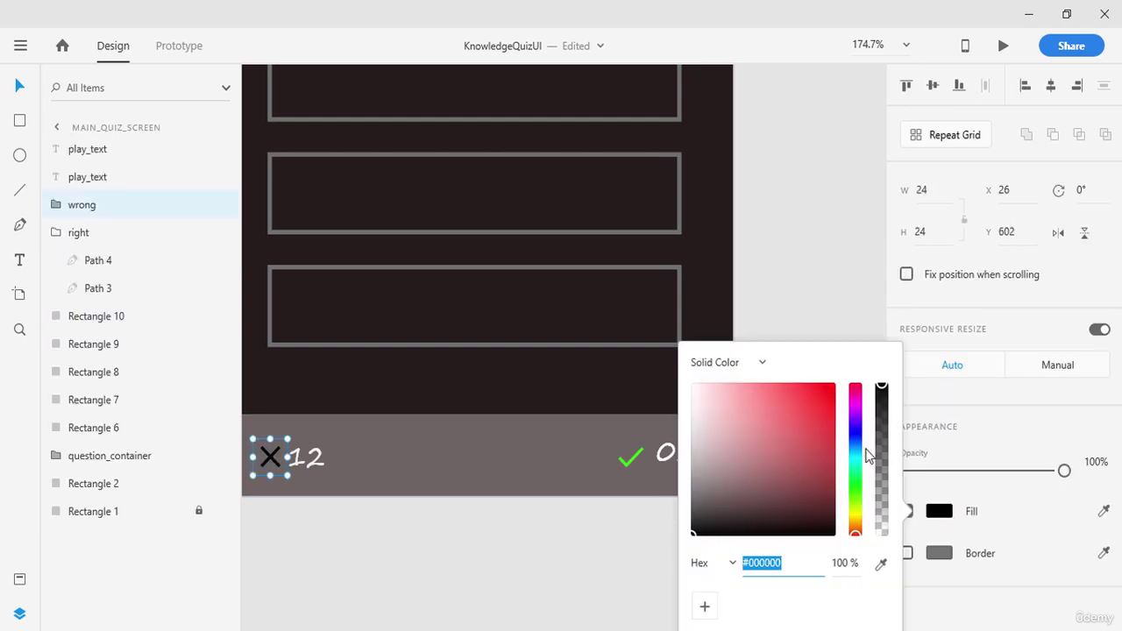
left_click(819, 407)
mouse_move(822, 406)
left_mouse_down()
mouse_move(829, 393)
mouse_move(857, 391)
mouse_move(816, 401)
left_mouse_up()
left_click(506, 555)
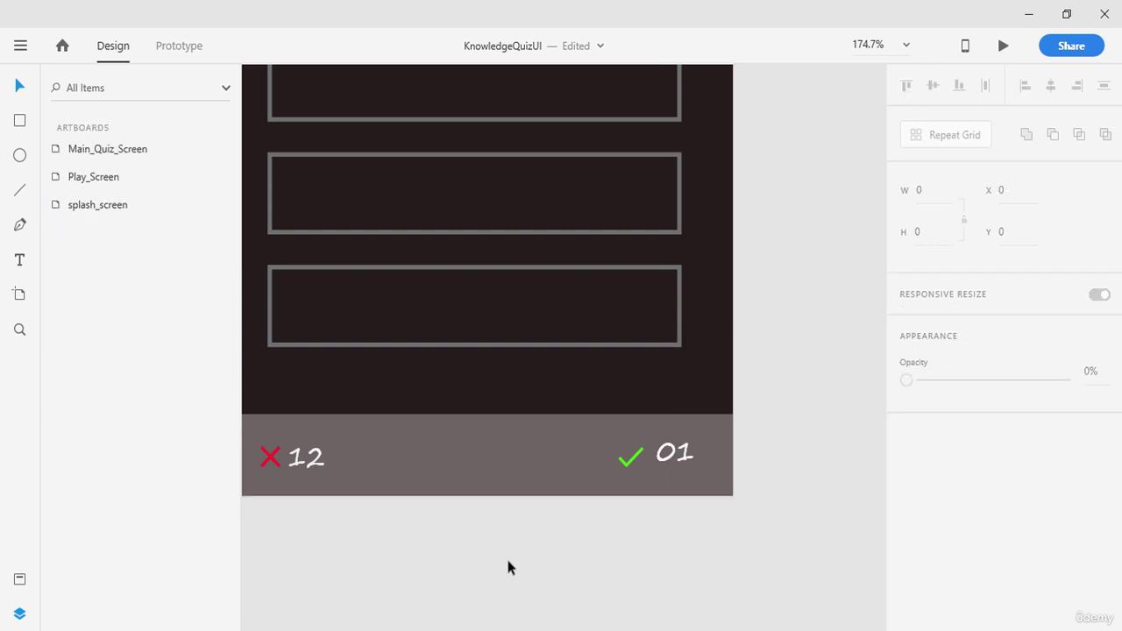
- Align the right icon, the wrong icon and both counts on their vertical middle in the bottom bar
scroll(506, 556, "down", 3)
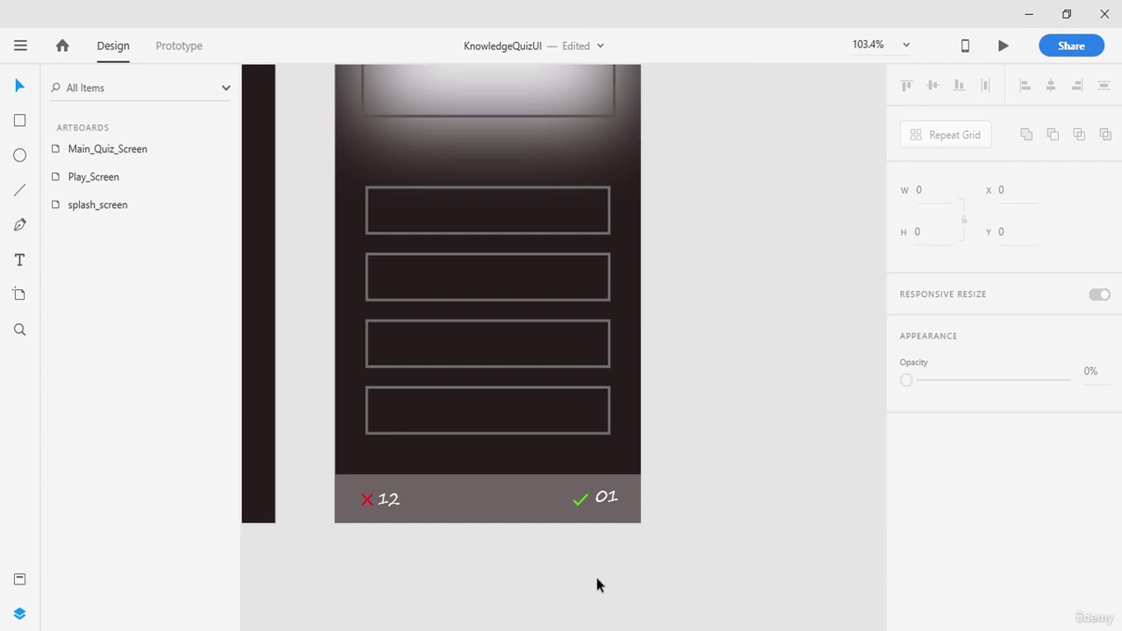
left_click(580, 500)
left_click(606, 497, "shift")
left_click(385, 502, "shift")
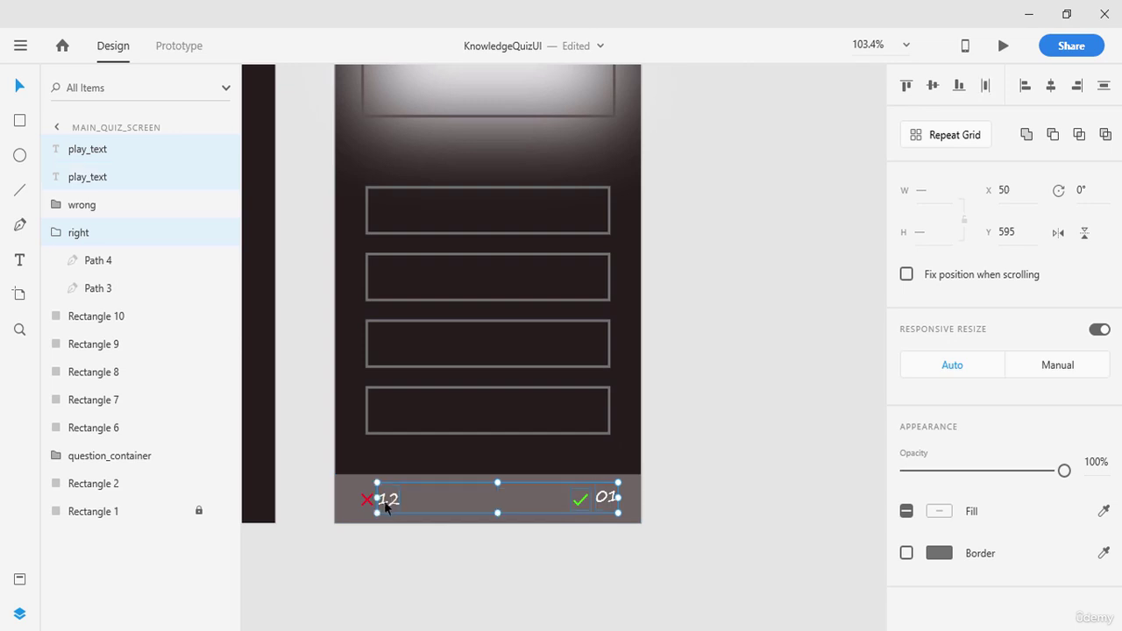
left_click(370, 501, "shift")
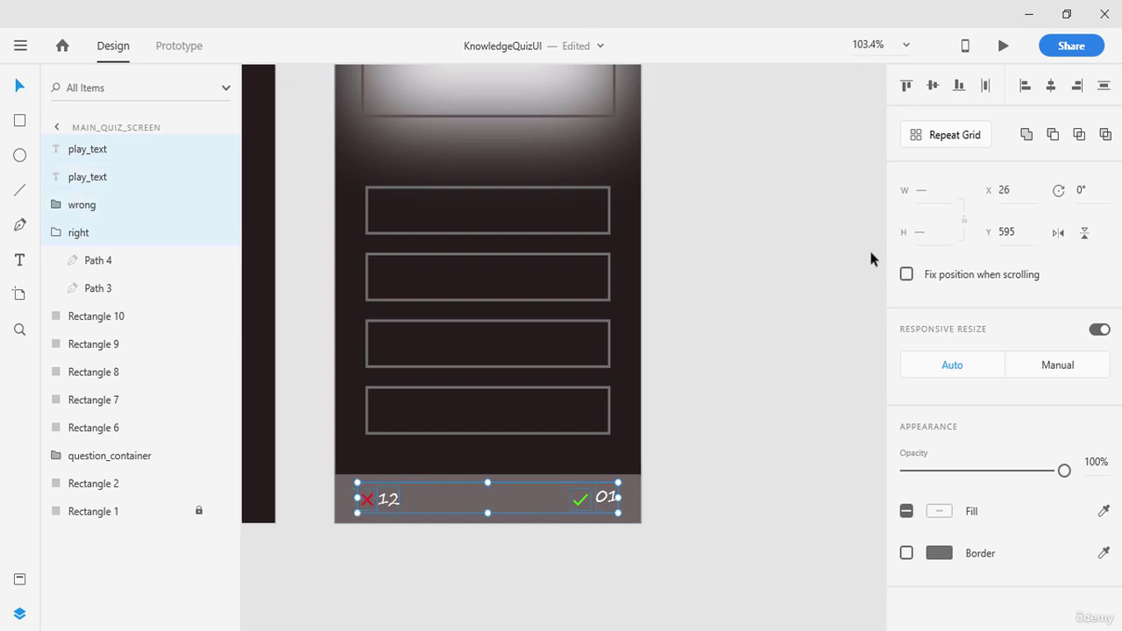
left_click(932, 85)
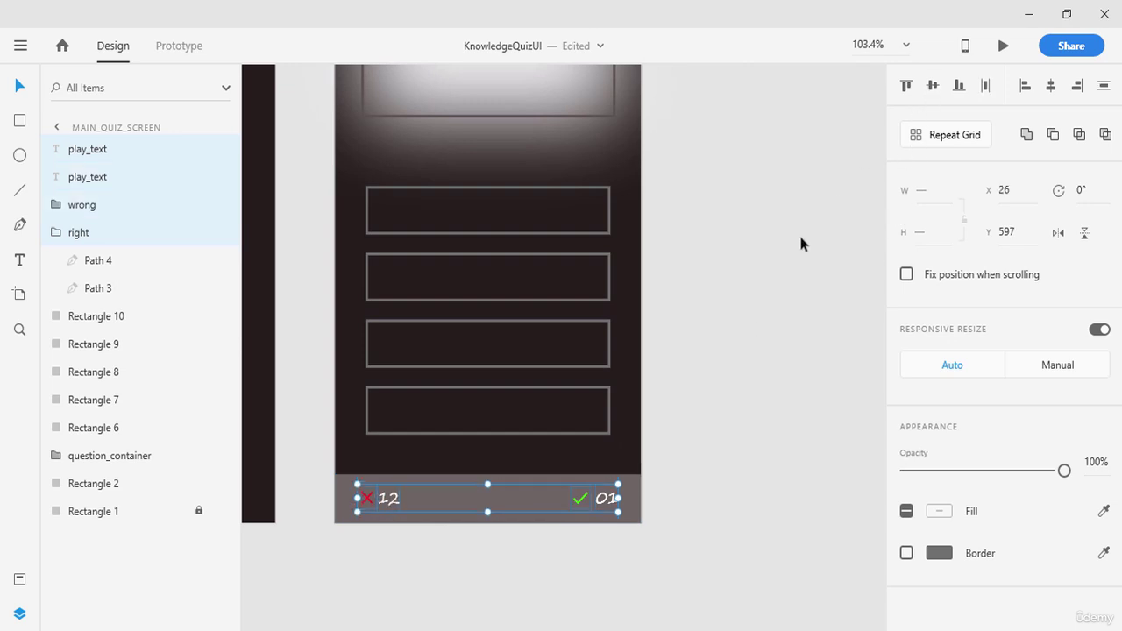
left_click(707, 516)
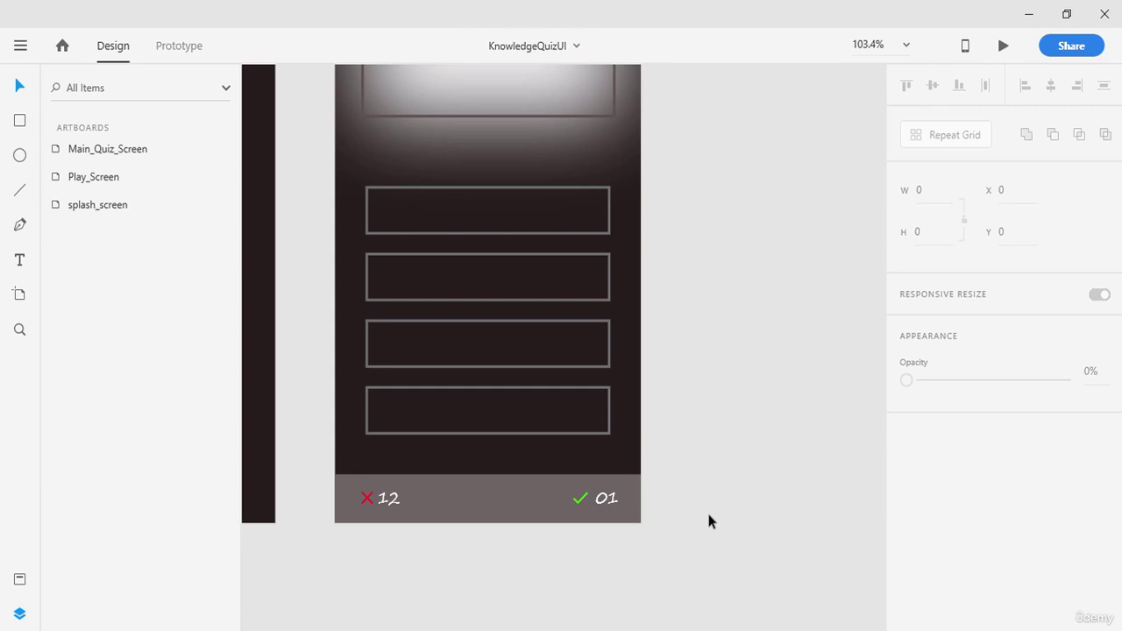
- Draw a circle about 105 × 105 on the empty pasteboard beside Main_Quiz_Screen and set its border size to 12
scroll(718, 528, "up", 3)
scroll(718, 528, "down", 3)
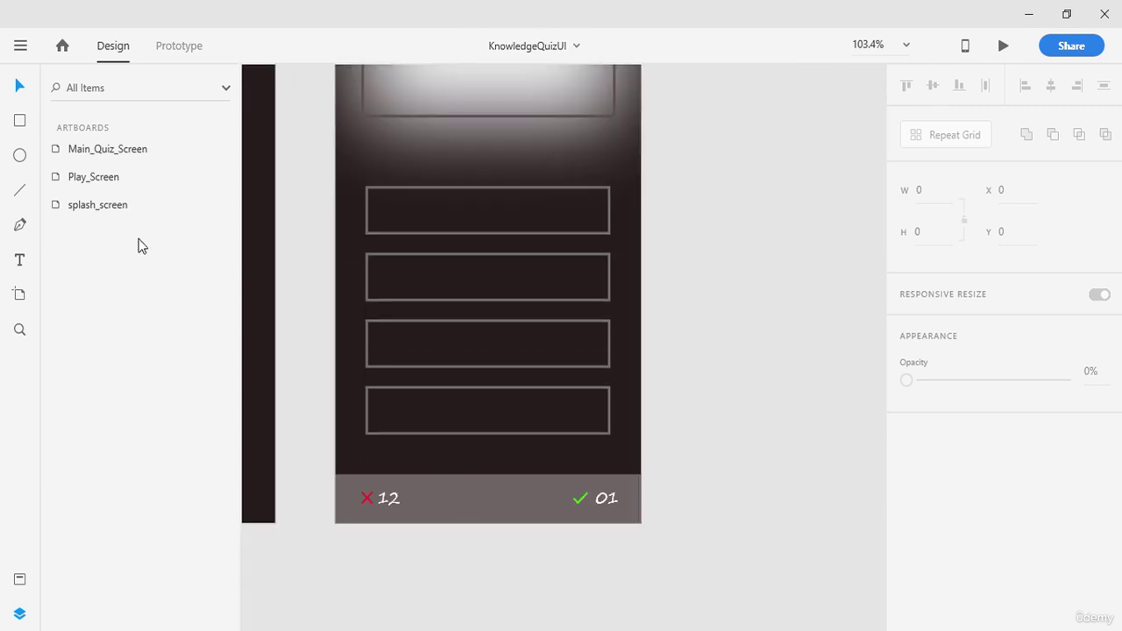
left_click(17, 157)
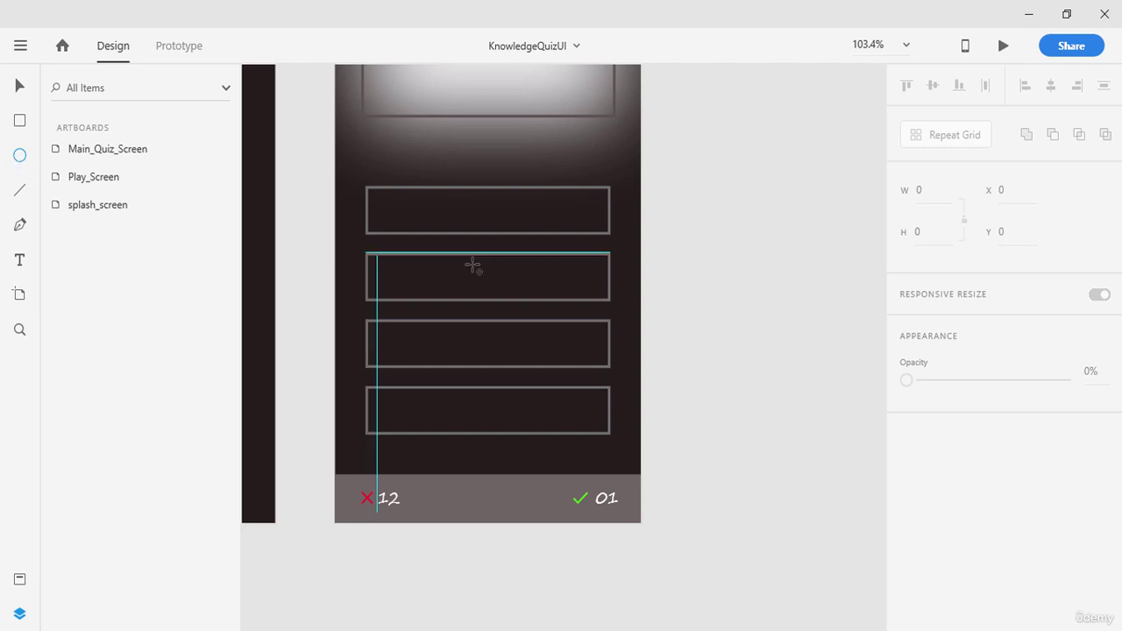
left_click_drag(678, 313, 767, 430)
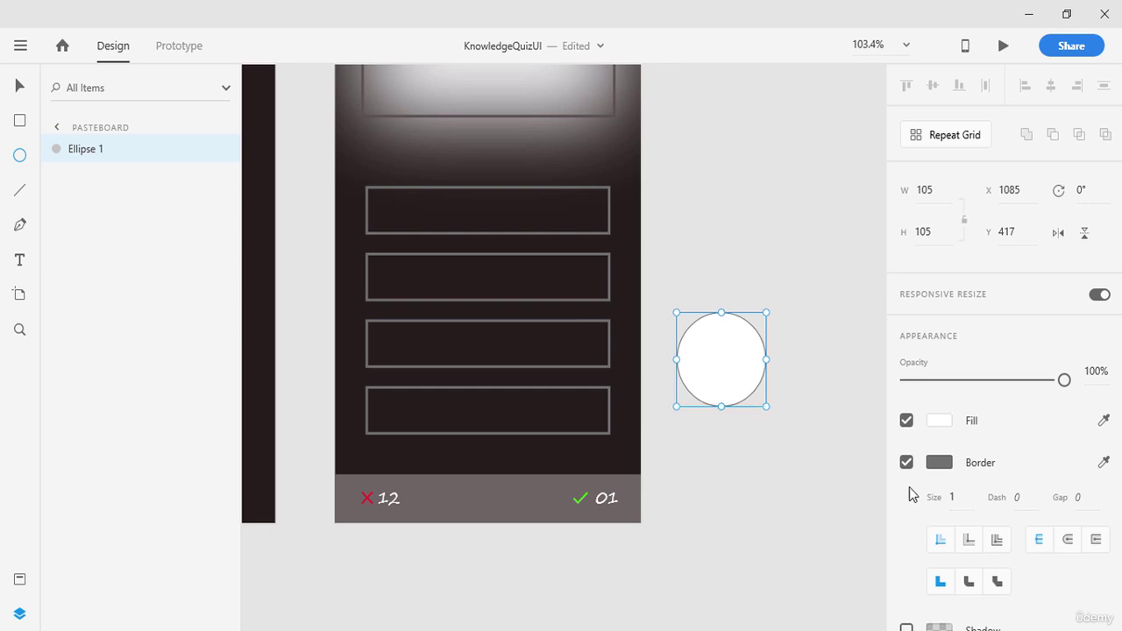
left_click(959, 497)
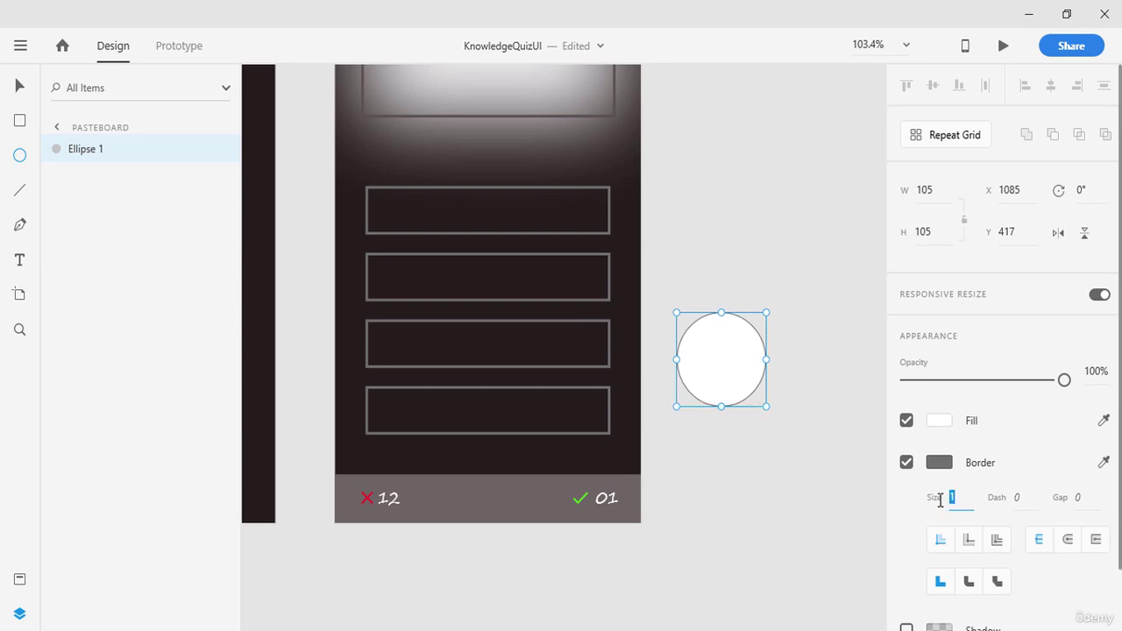
type("12")
key("Return")
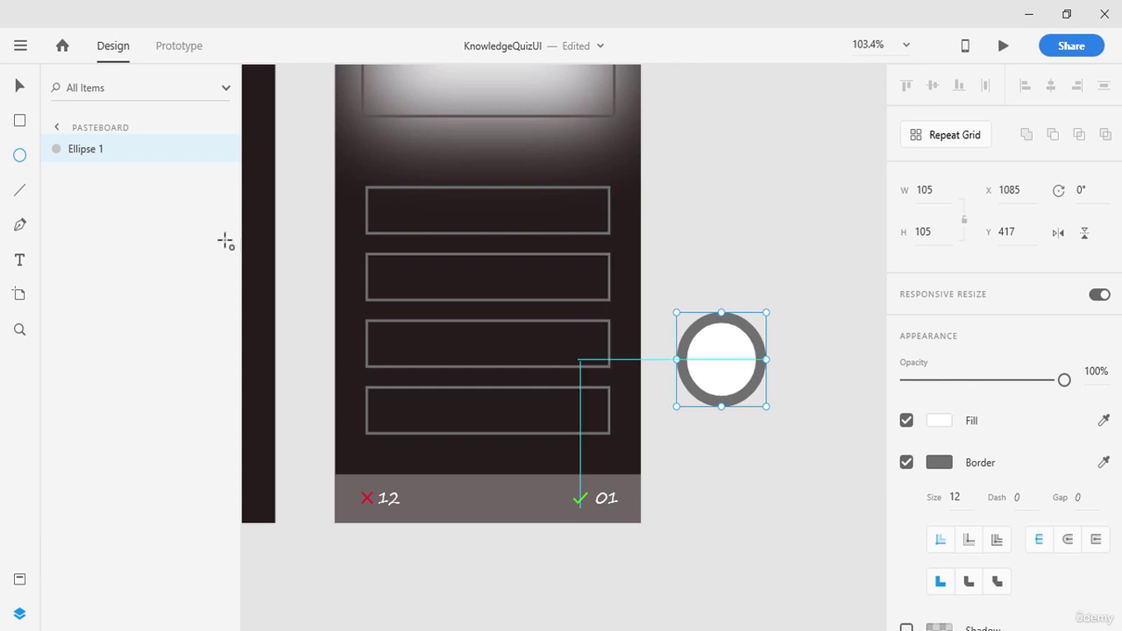
- Move the circle to about X 1113, Y 471 and set its border colour to bright green
left_click(21, 88)
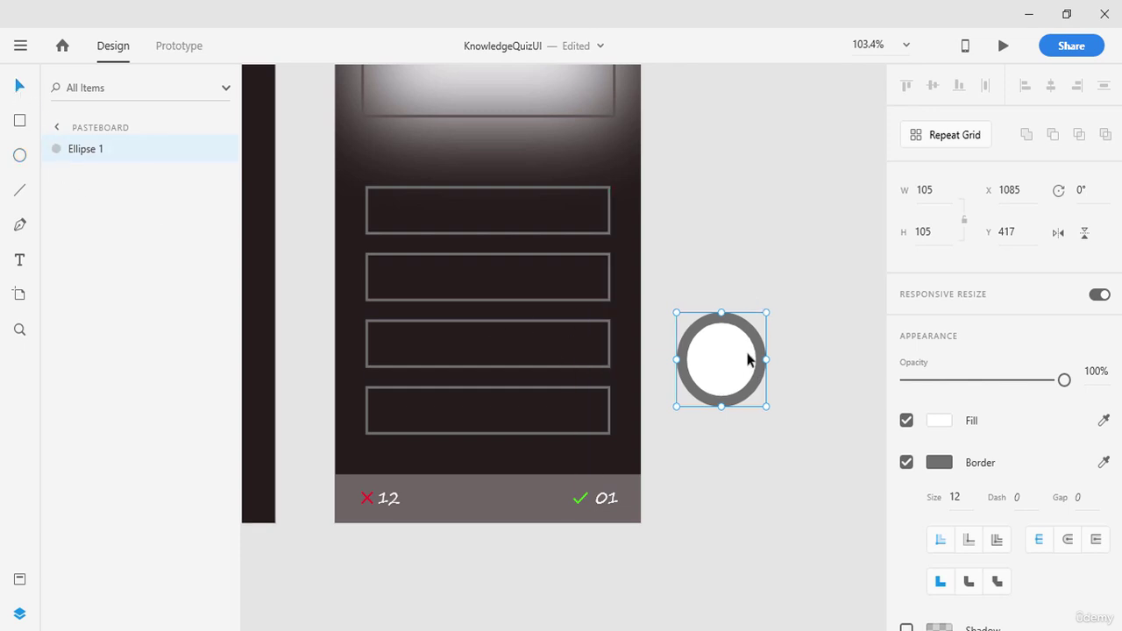
left_click_drag(765, 370, 769, 383)
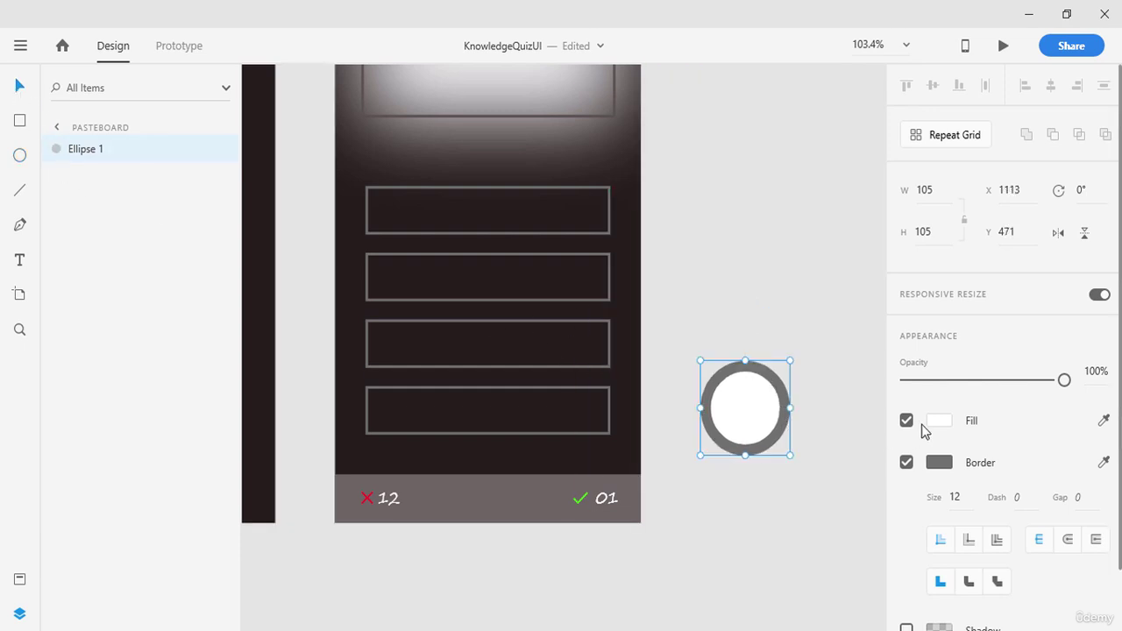
left_click(938, 463)
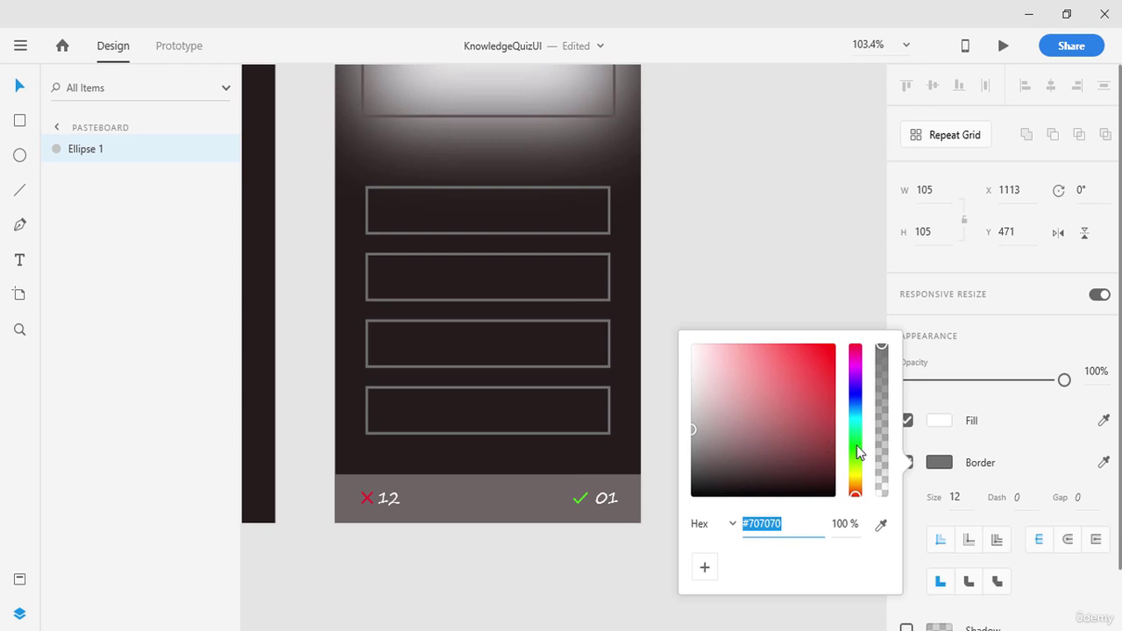
left_click_drag(859, 452, 855, 438)
left_click(824, 368)
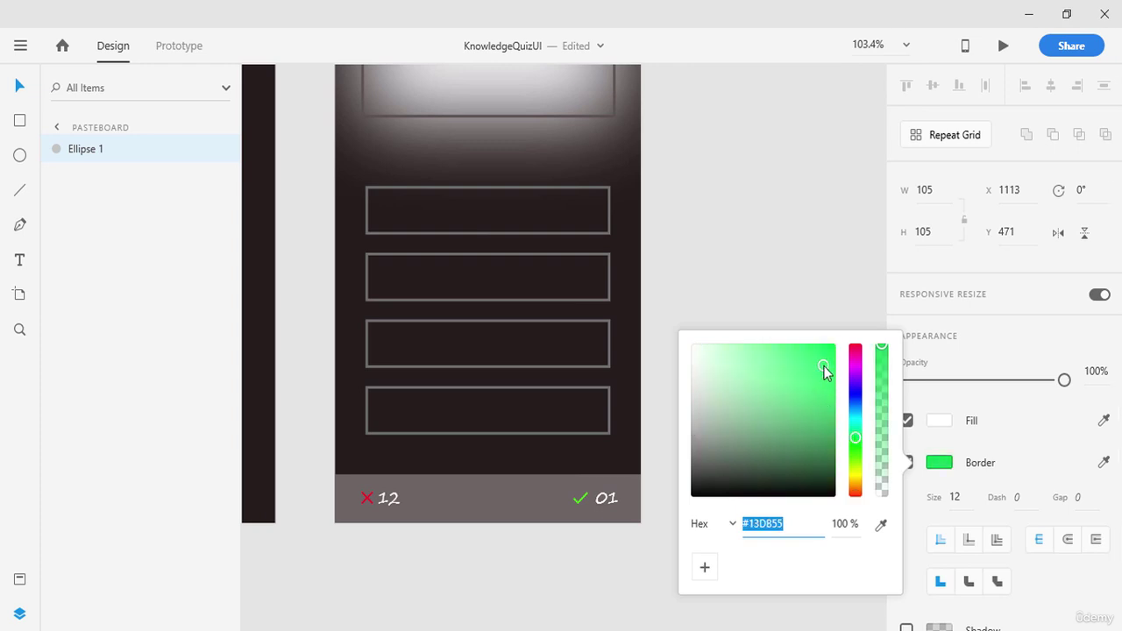
left_click(781, 268)
- Darken the circle's solid fill to near-black
left_click(758, 415)
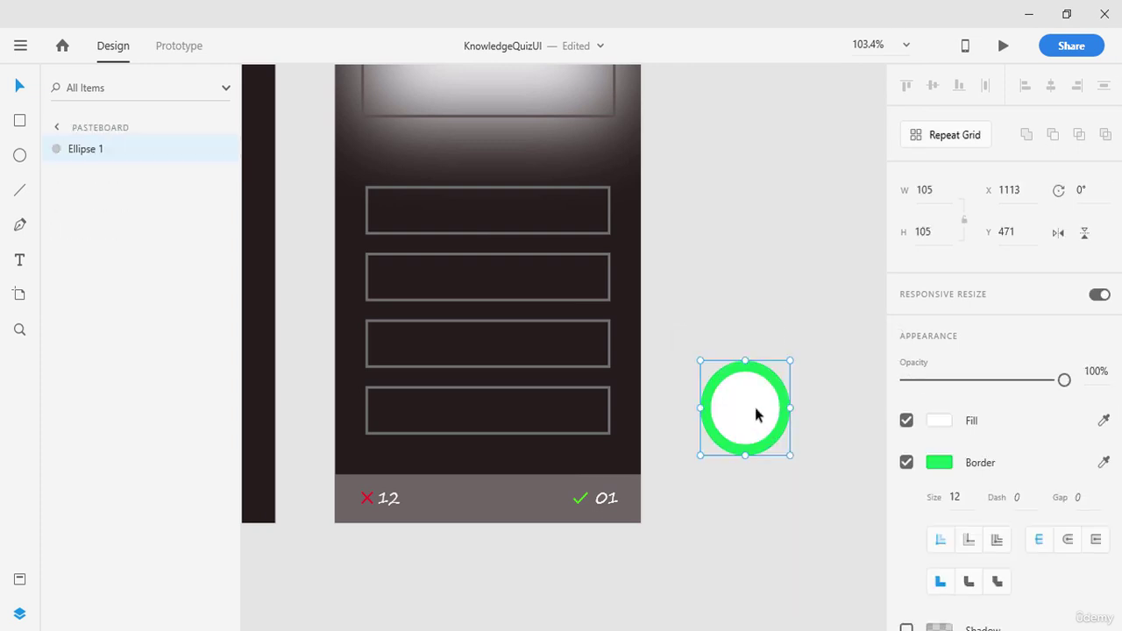
left_click(937, 421)
left_click(819, 457)
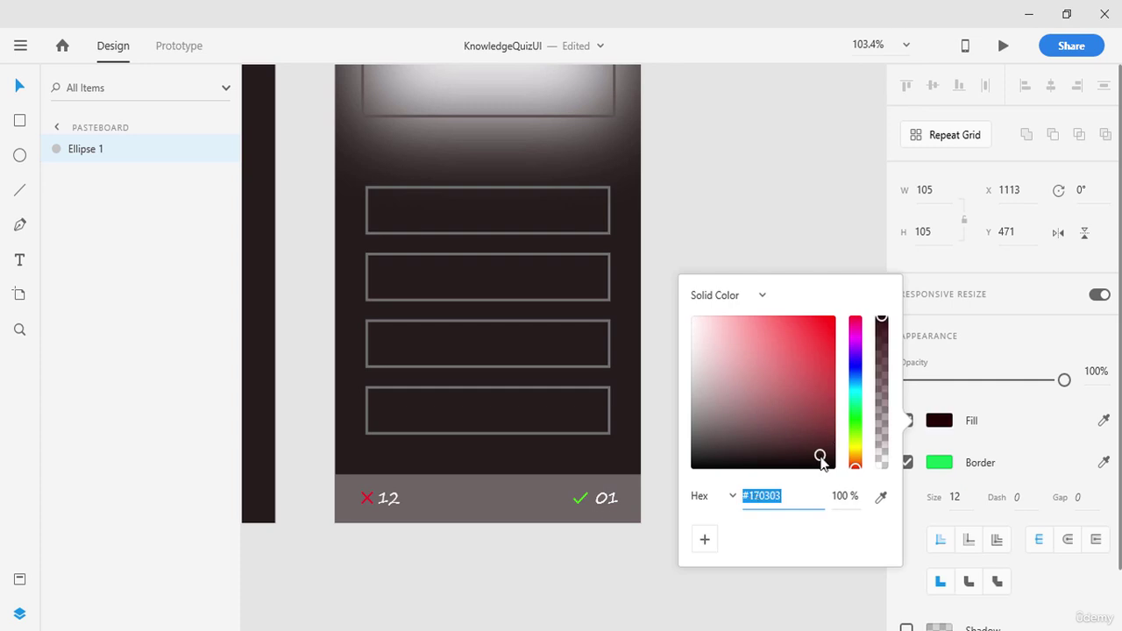
left_click_drag(822, 460, 764, 458)
- Match the circle's fill to the quiz screen's dark background by sampling that colour inside the second outlined rectangle
left_click(1101, 429)
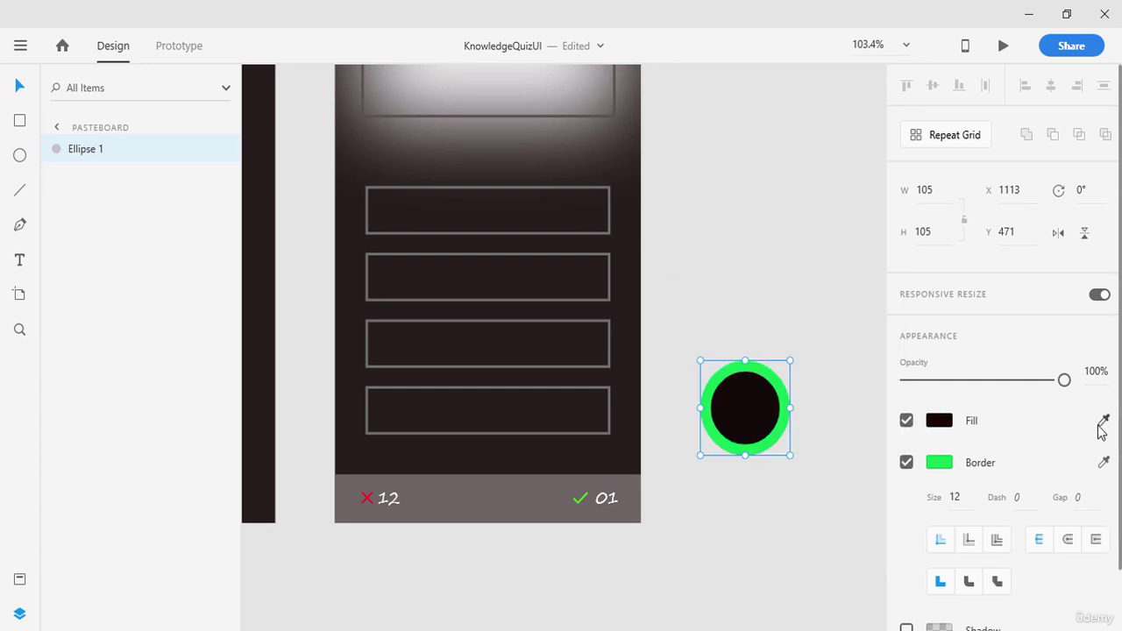
left_click(1103, 423)
left_click(541, 271)
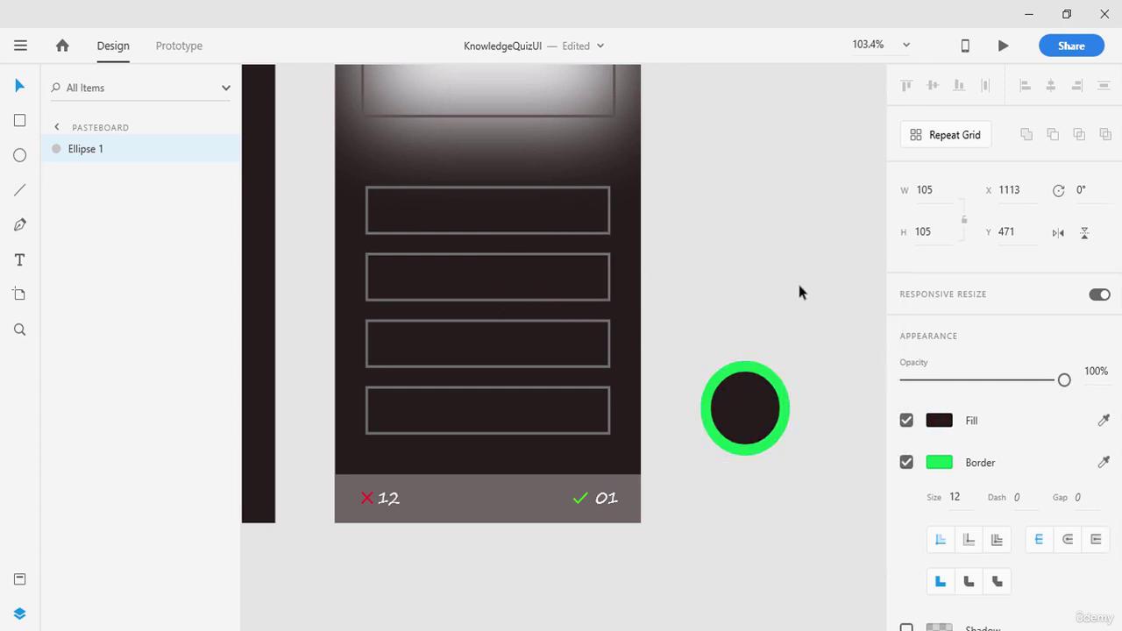
left_click(799, 292)
- Shrink the circle to about 76 × 76 and set its border size to 8
left_click_drag(771, 392, 789, 406)
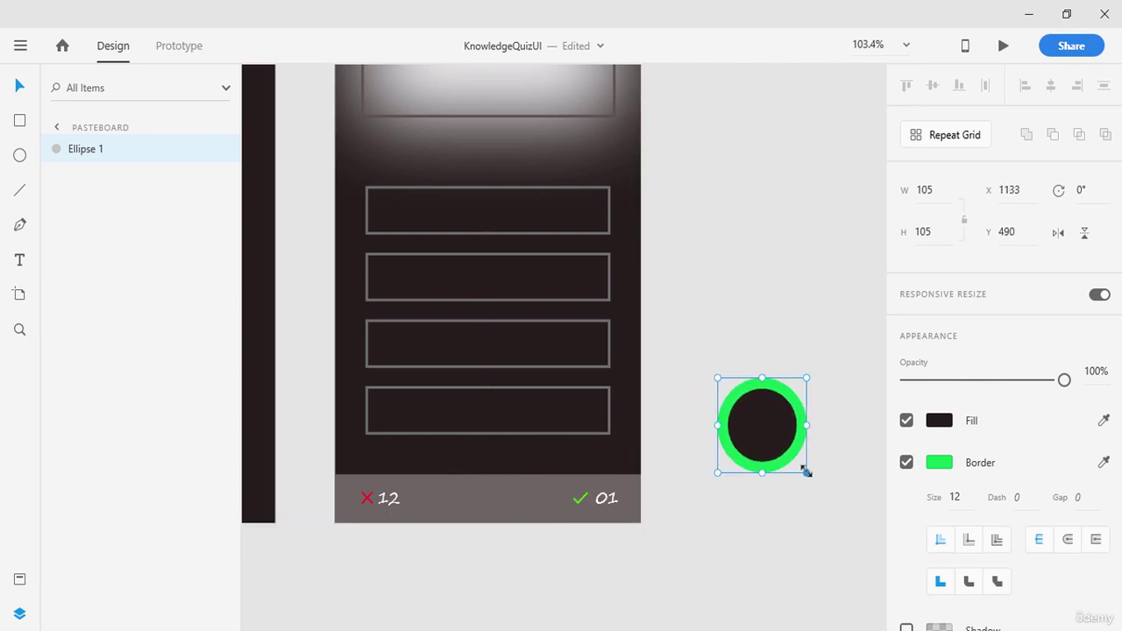
left_click_drag(807, 473, 782, 449)
left_click(953, 497)
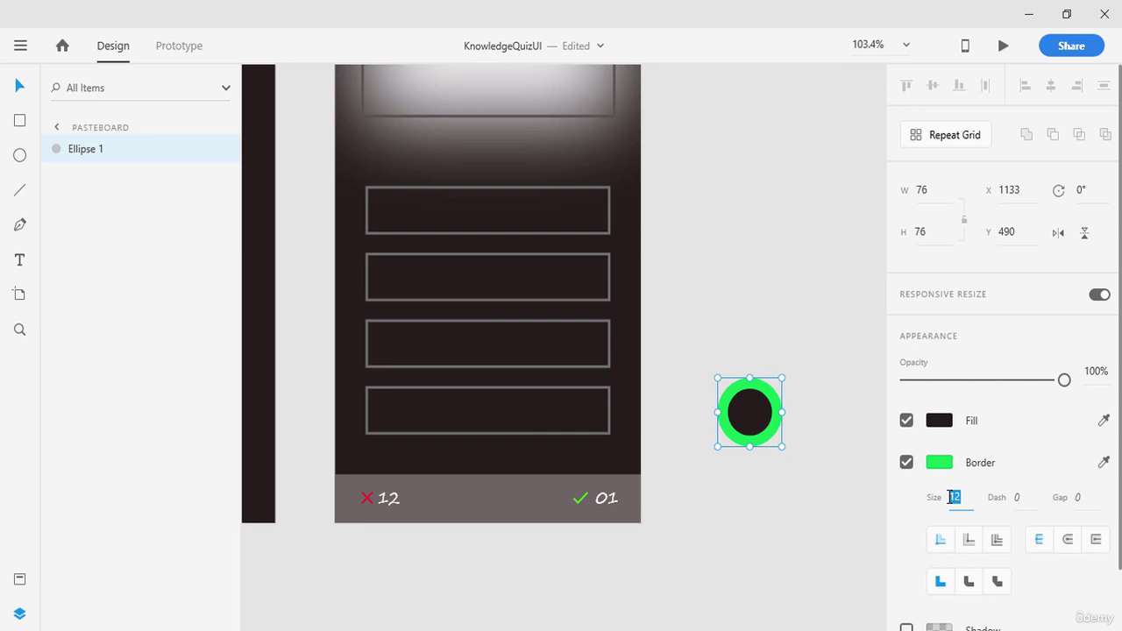
type("8")
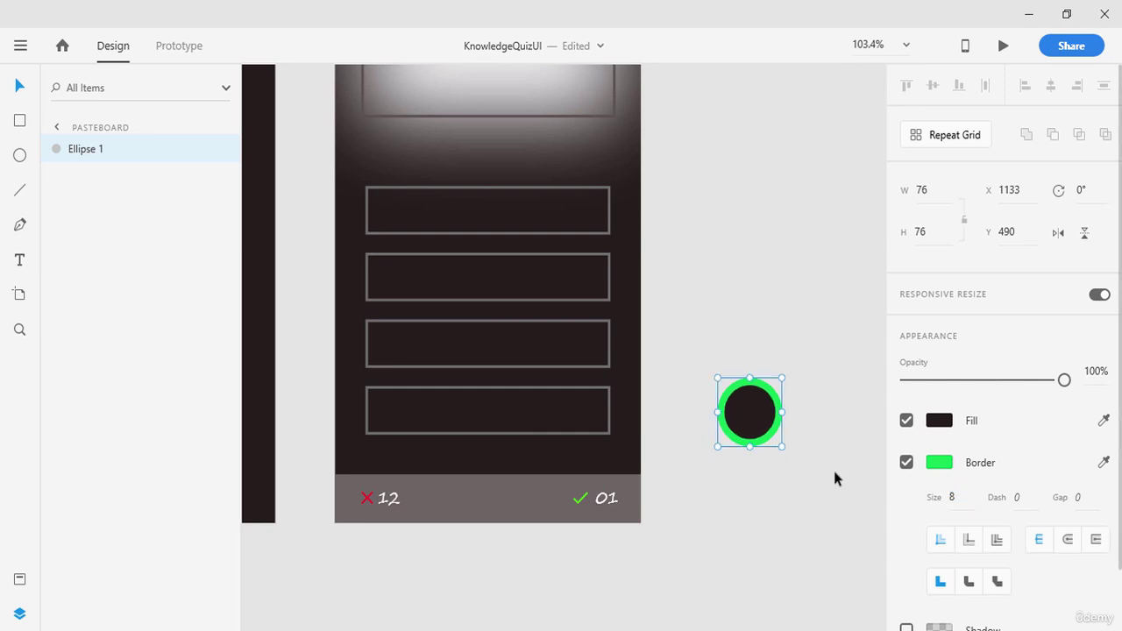
- Move the circle onto Main_Quiz_Screen, horizontally centred over the bottom bar's upper edge at X 142, Y 553
left_click(819, 502)
left_click_drag(754, 391, 505, 452)
left_click_drag(506, 453, 503, 452)
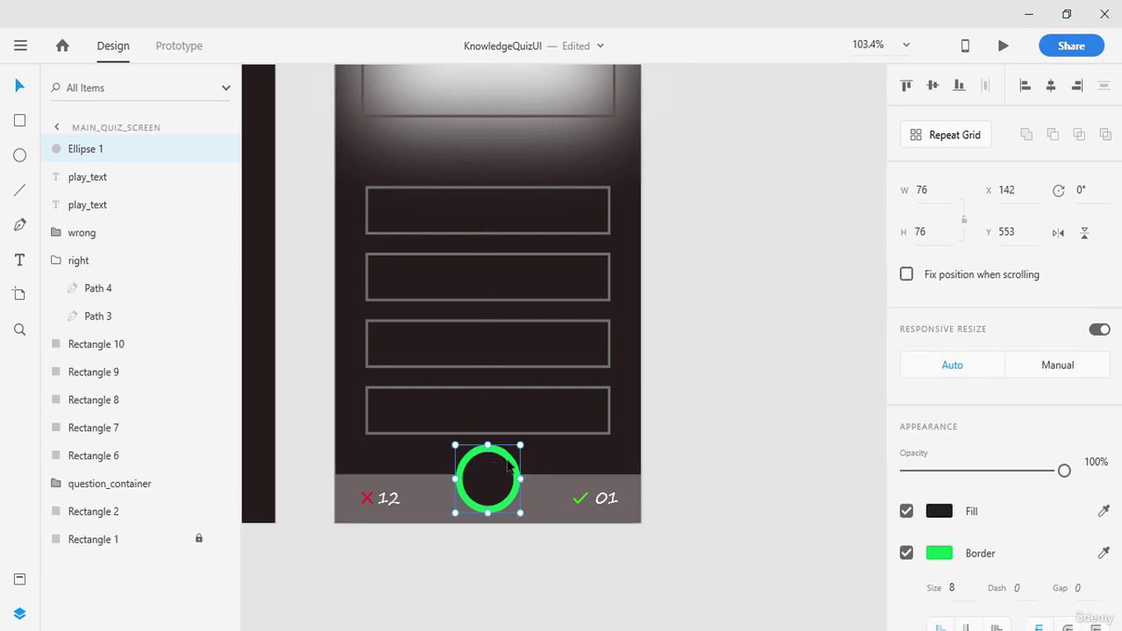
- Duplicate the 01 count text and centre the copy inside the green circle at X 167, Y 576
left_click(609, 498)
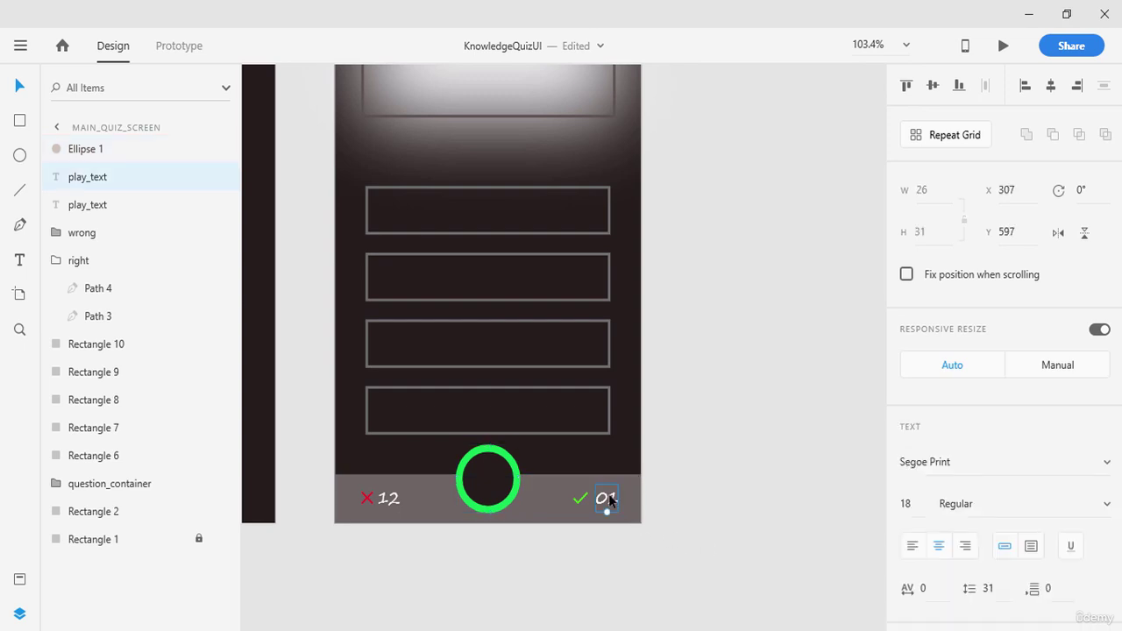
key("ctrl+d")
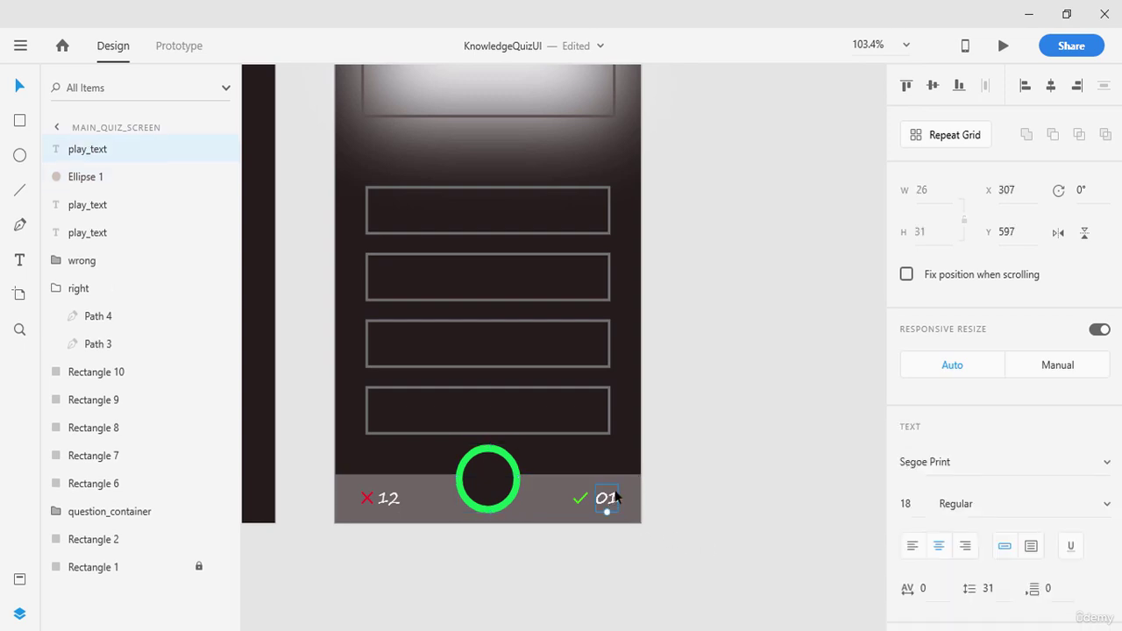
left_click_drag(609, 497, 492, 482)
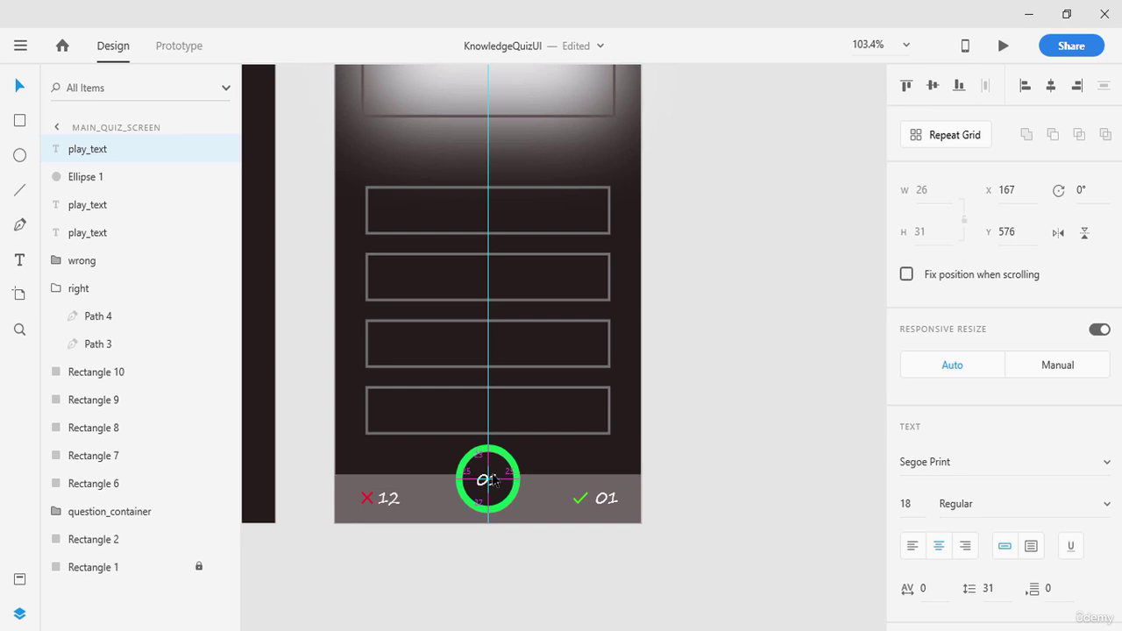
- Change the text inside the green circle to 30 and save the document
double_click(493, 482)
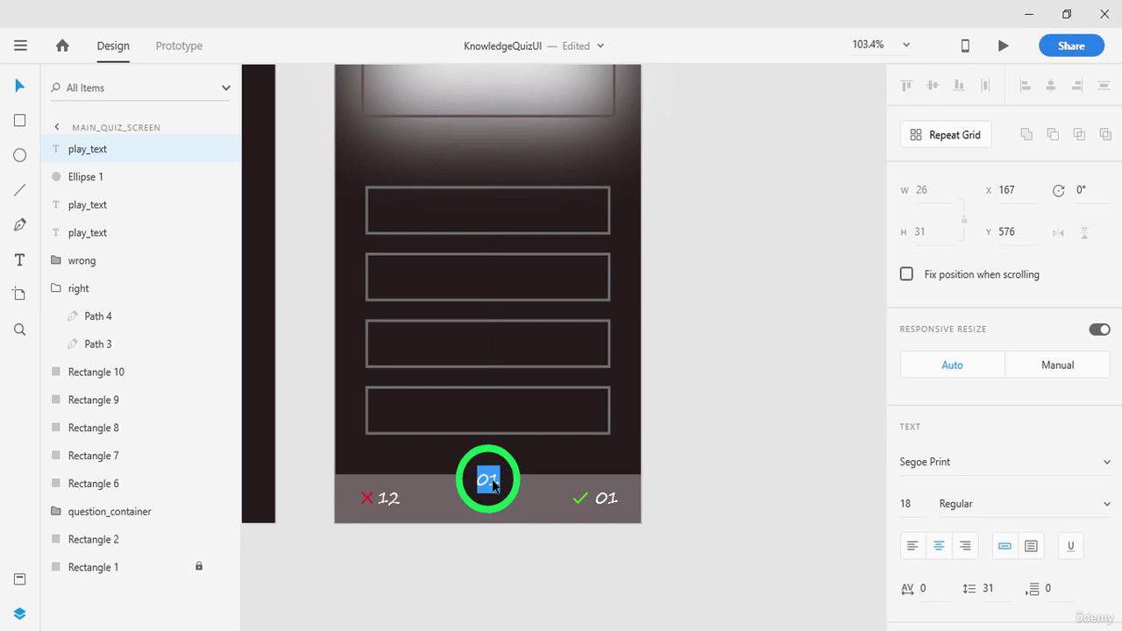
type("30")
key("Escape")
key("ctrl+s")
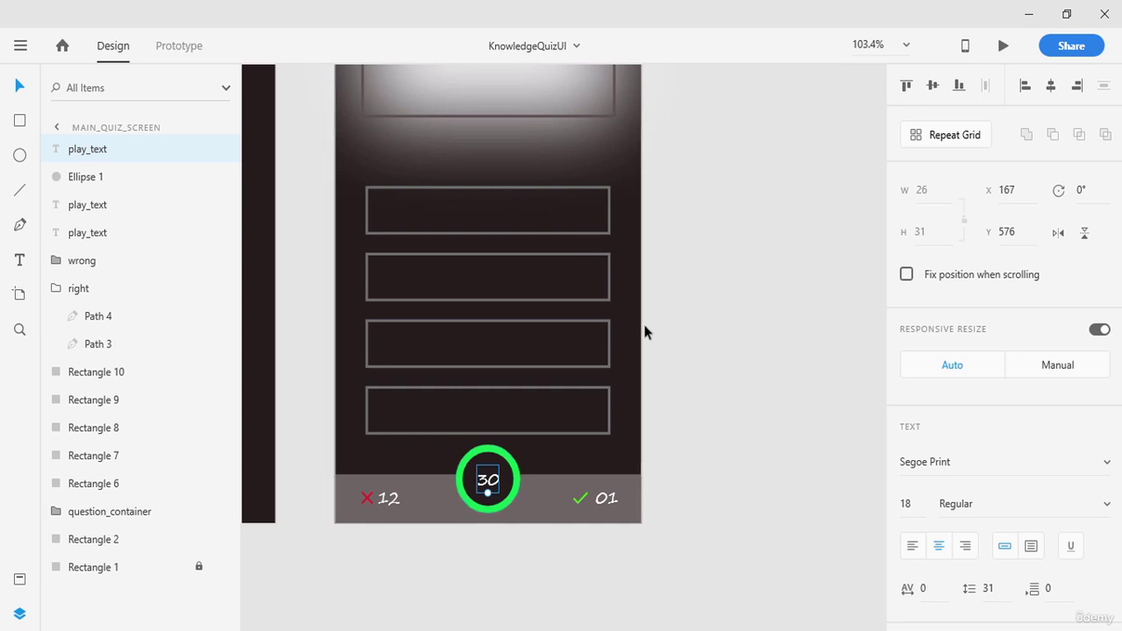
scroll(705, 355, "down", 3)
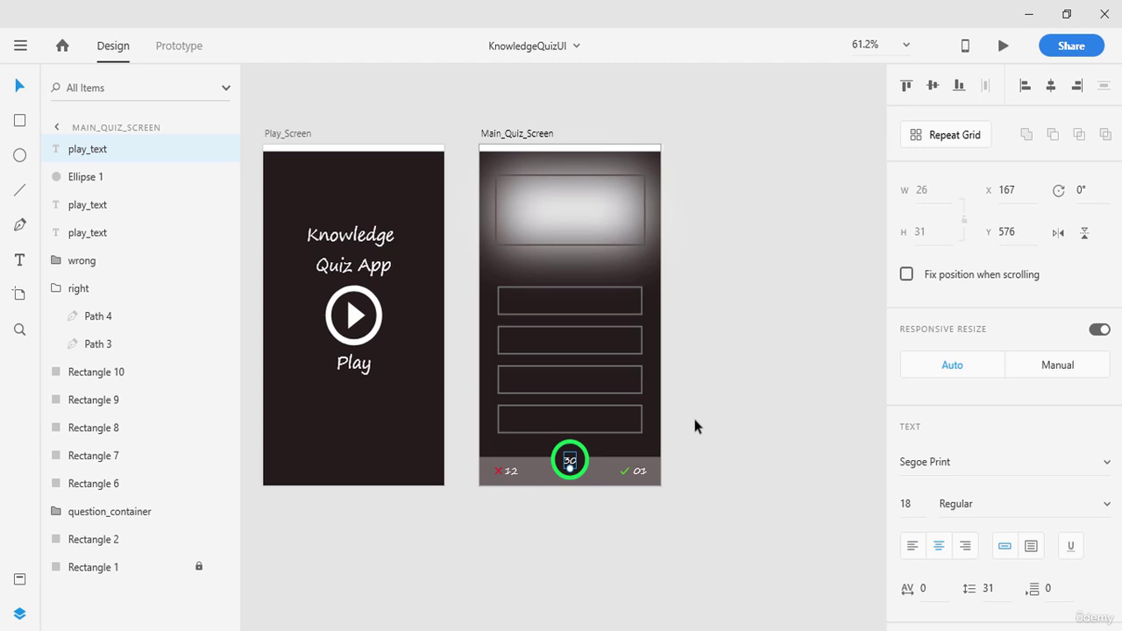
left_click(555, 332)
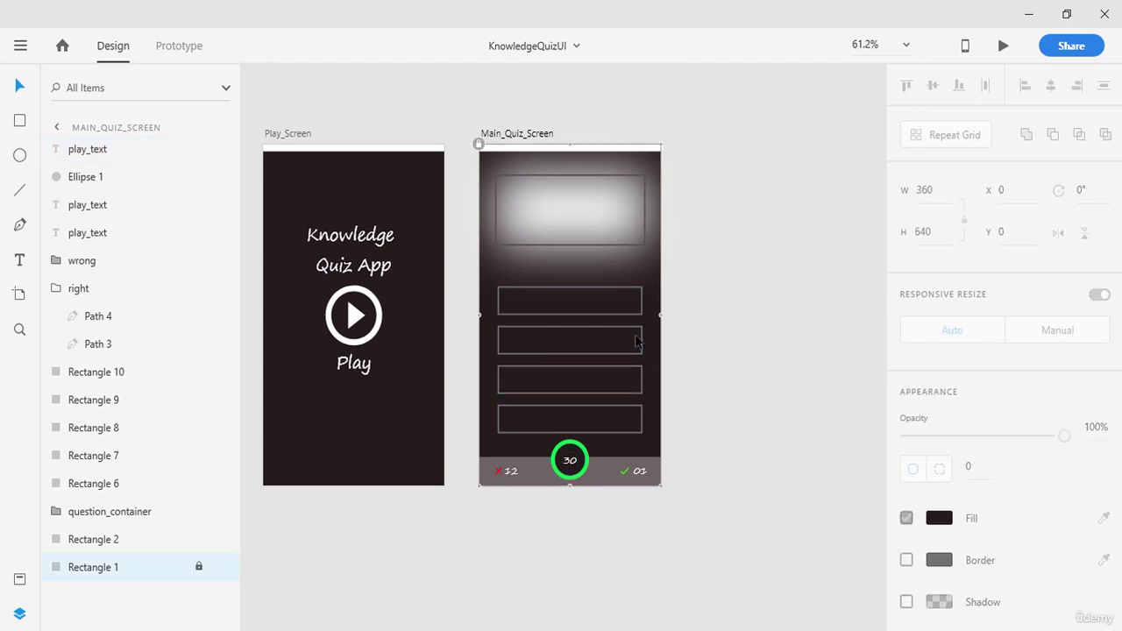
left_click(727, 398)
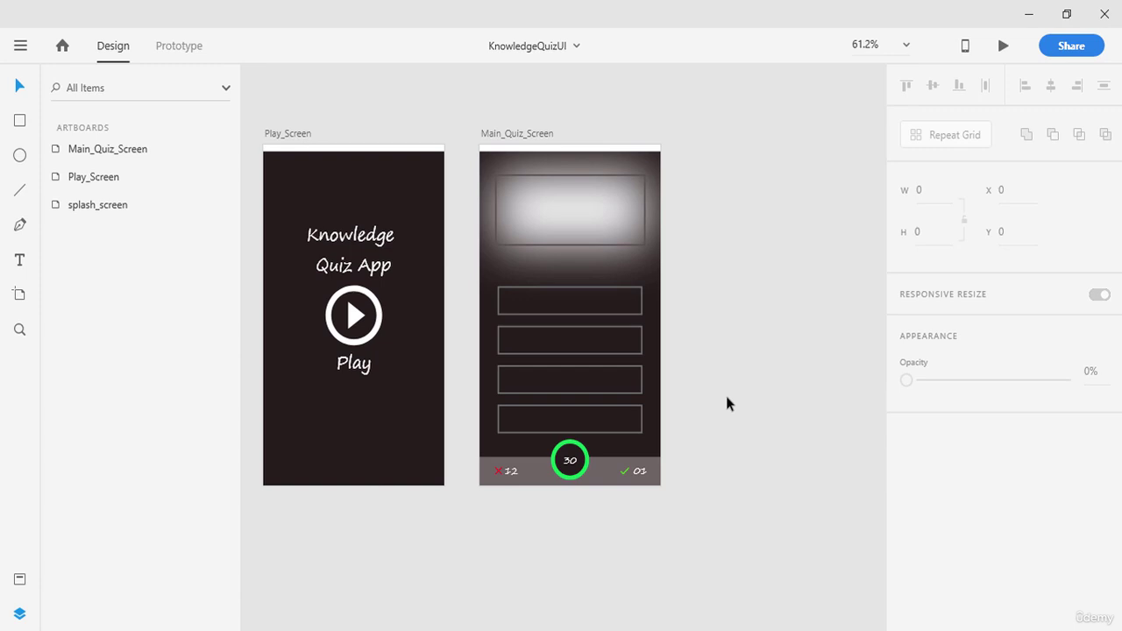